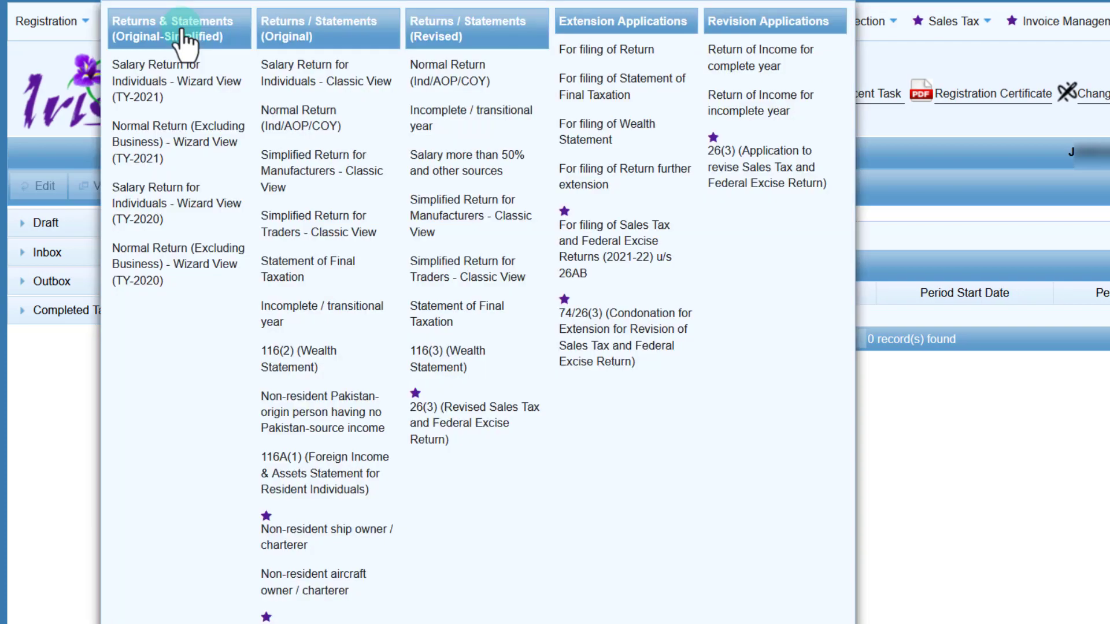
Start an original Simplified Return for Traders in Classic View and select the period for tax year 2022.
click(348, 243)
click(82, 89)
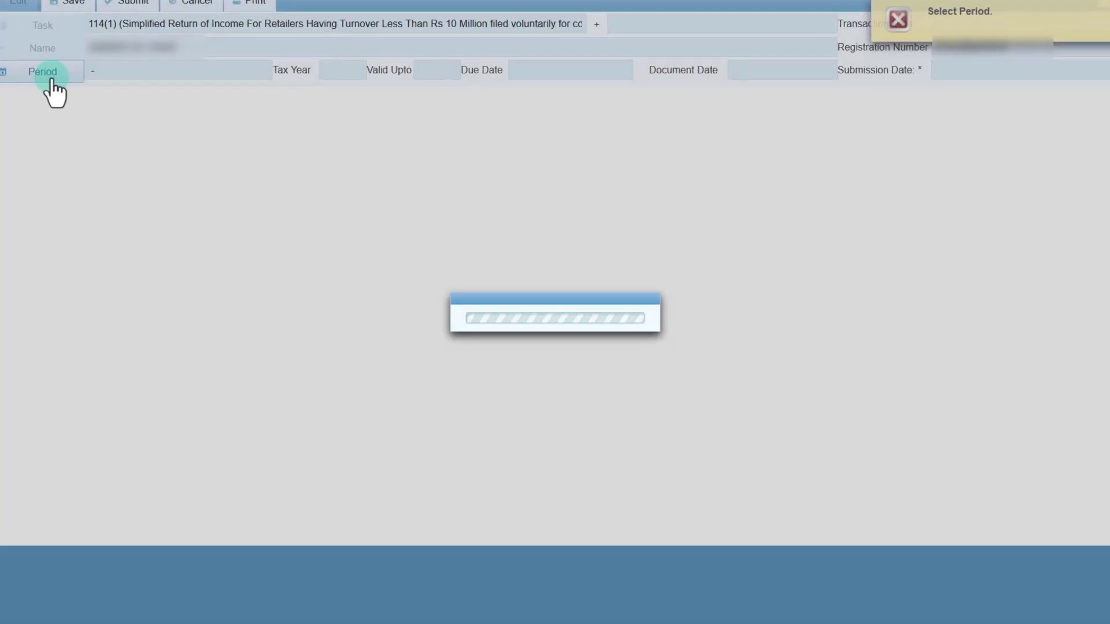
text(2022)
click(656, 228)
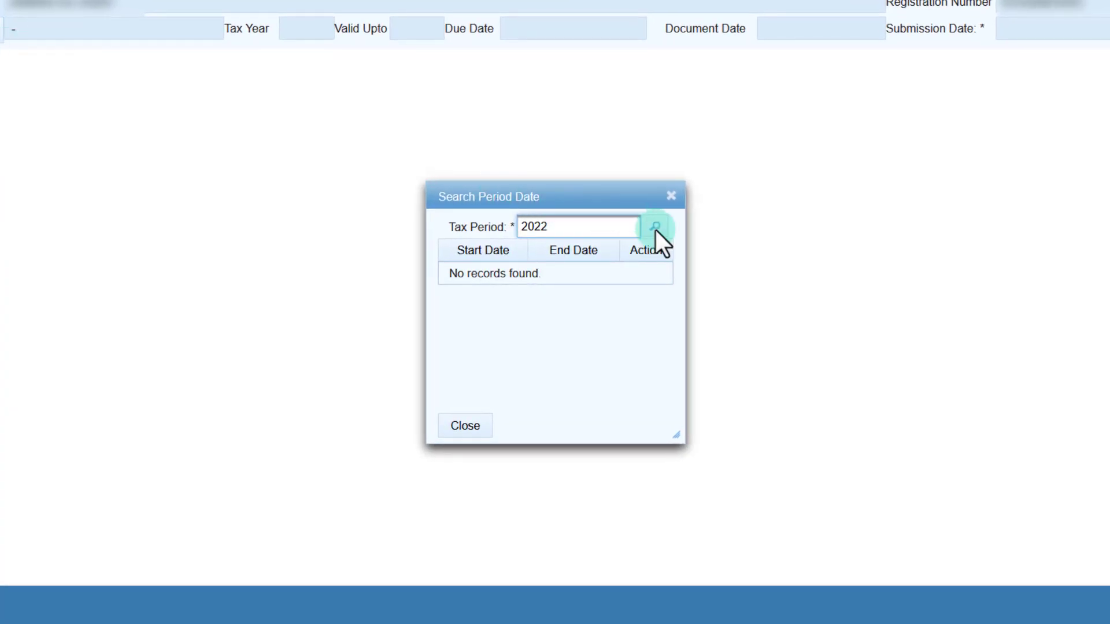
click(646, 273)
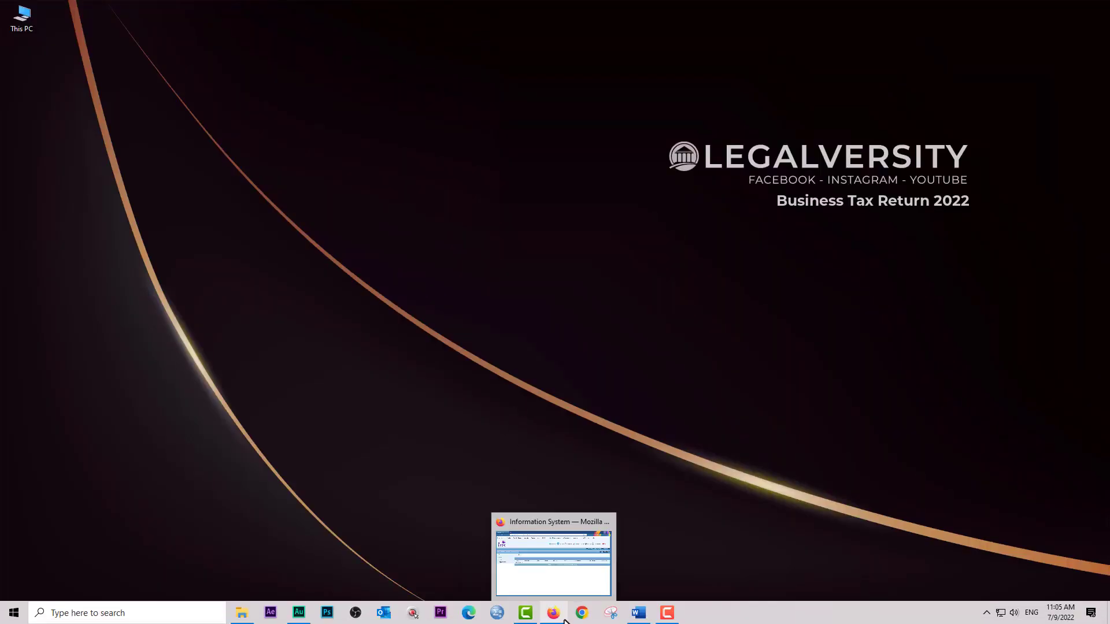
Switch to the Firefox window with the Iris portal and look at the form for changing the PIN.
click(561, 613)
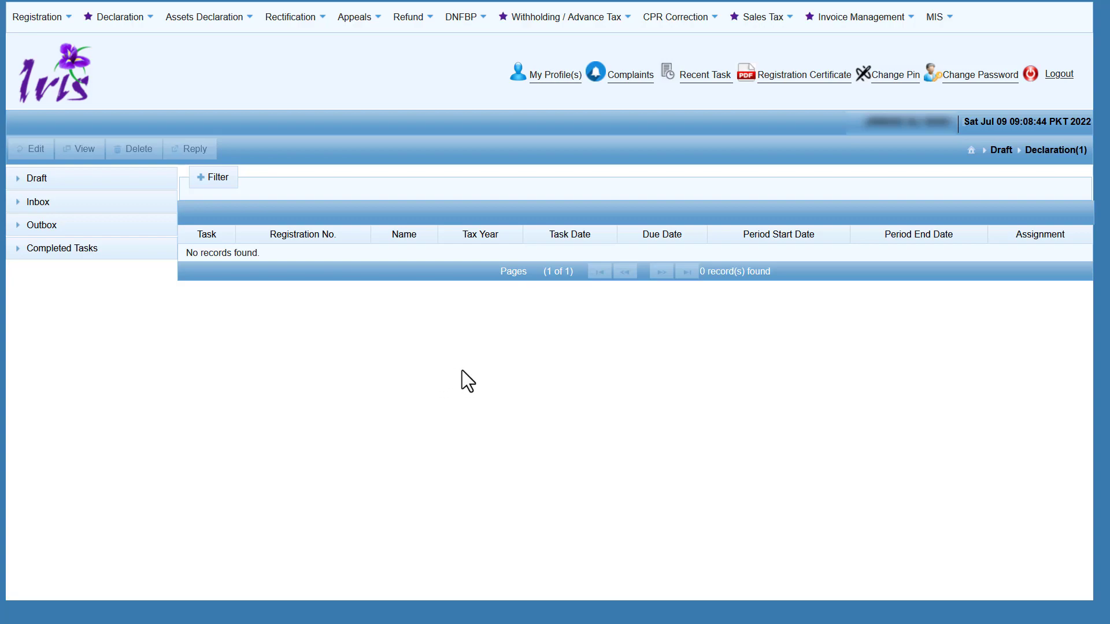
click(891, 85)
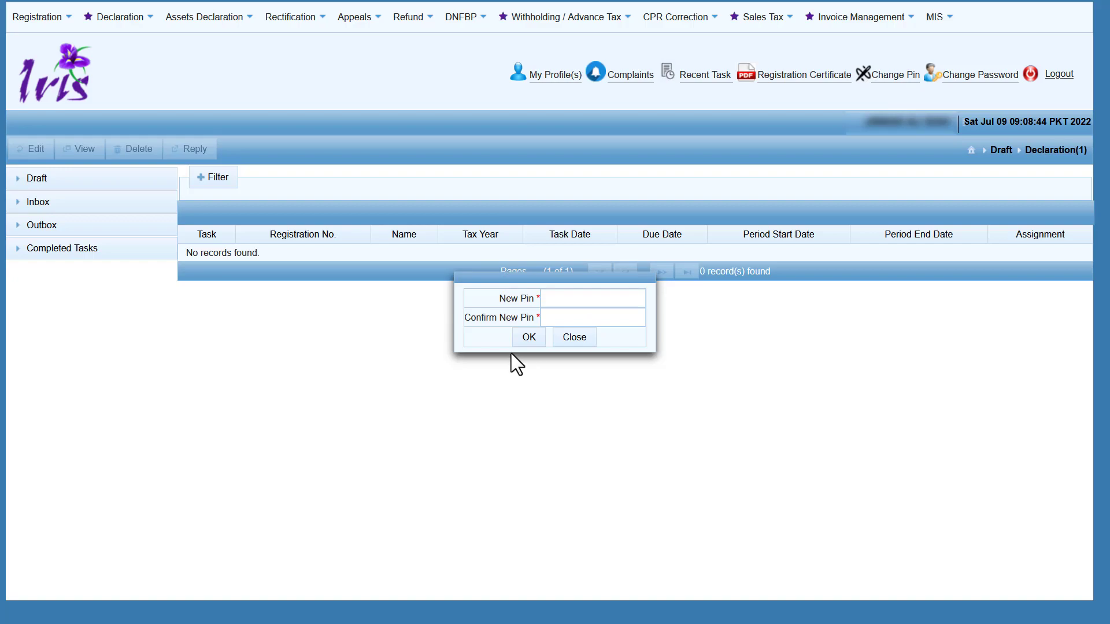
click(584, 339)
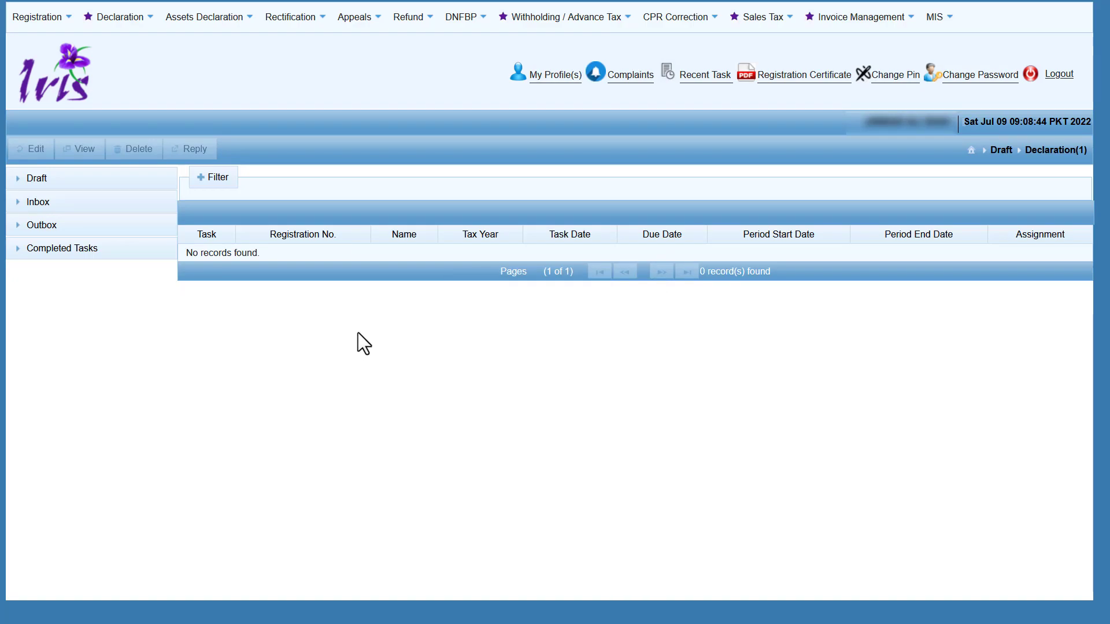
Open the original Simplified Return for Traders - Classic View and choose tax period 2022, running 01-Jul-2021 to 30-Jun-2022.
click(142, 23)
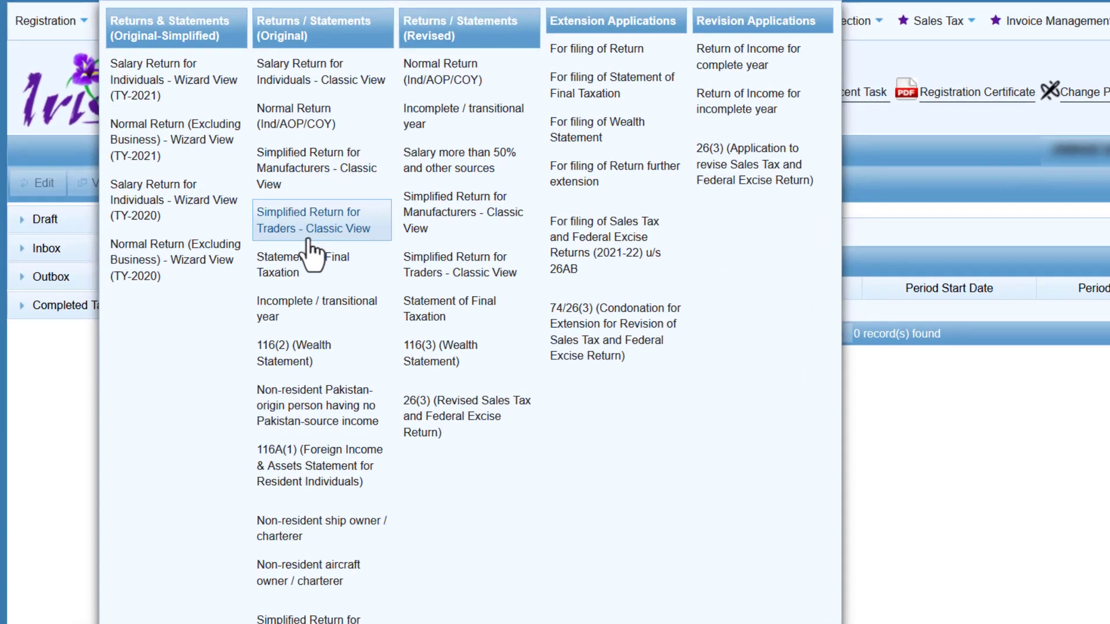
click(349, 233)
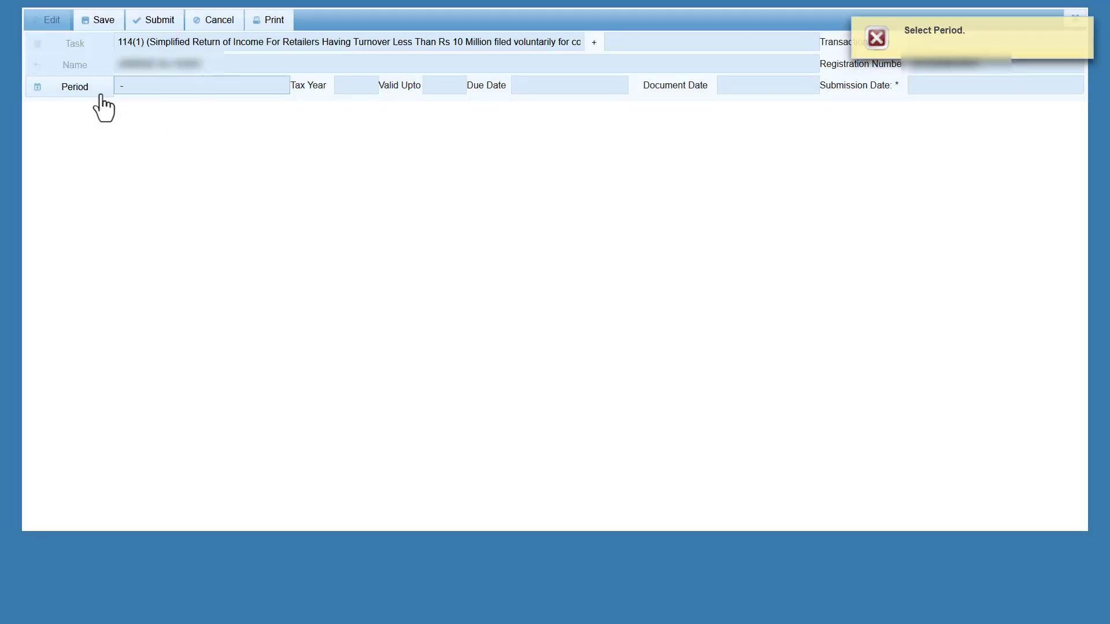
click(100, 96)
text(2022)
click(634, 243)
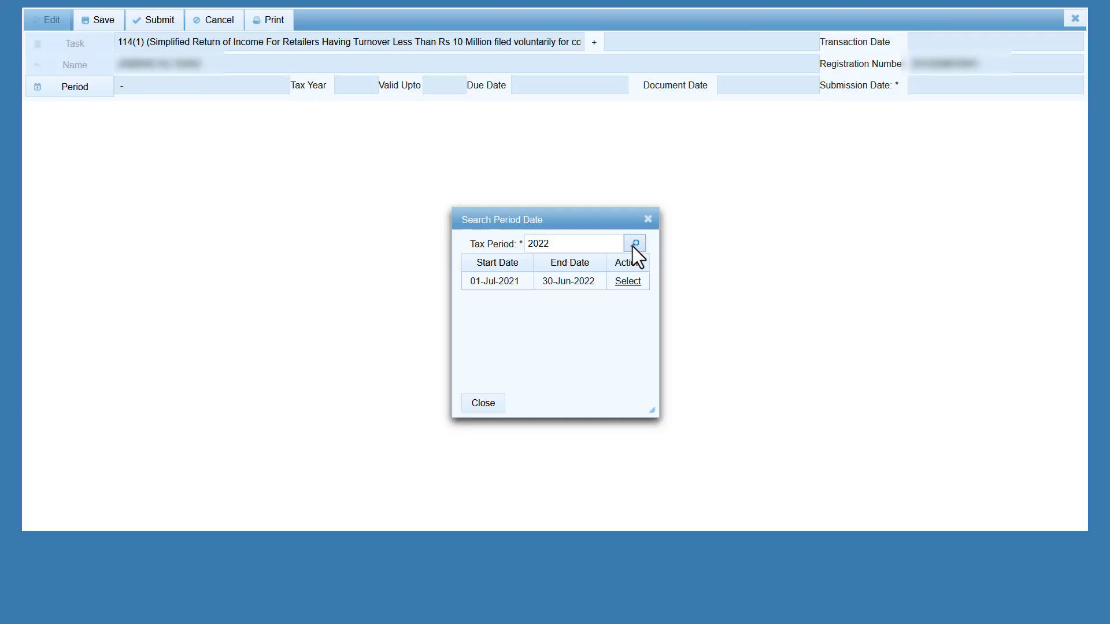
click(629, 283)
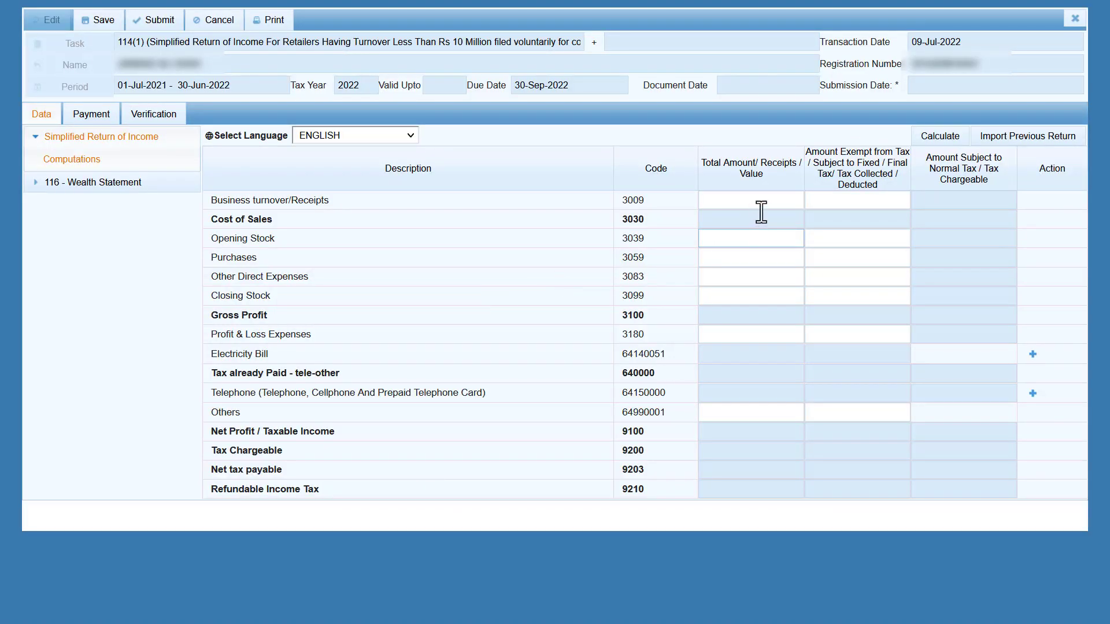
Enter a total Business turnover/Receipts amount of 6,500,000 and calculate the return.
click(761, 208)
text(650000)
key(Tab)
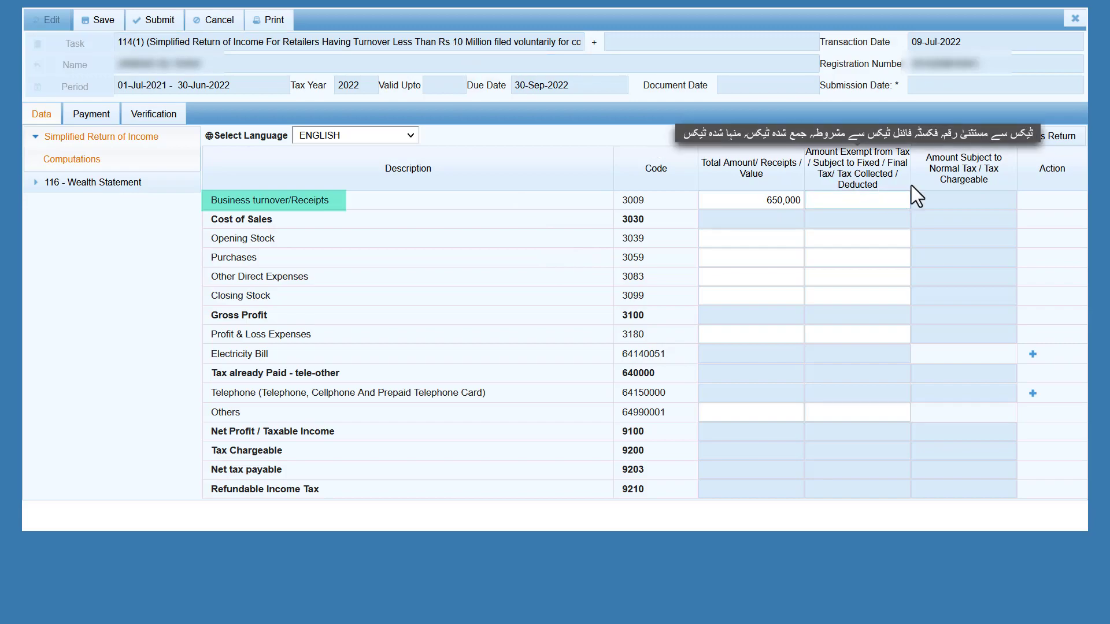
double_click(779, 200)
key(End)
text(0)
click(943, 135)
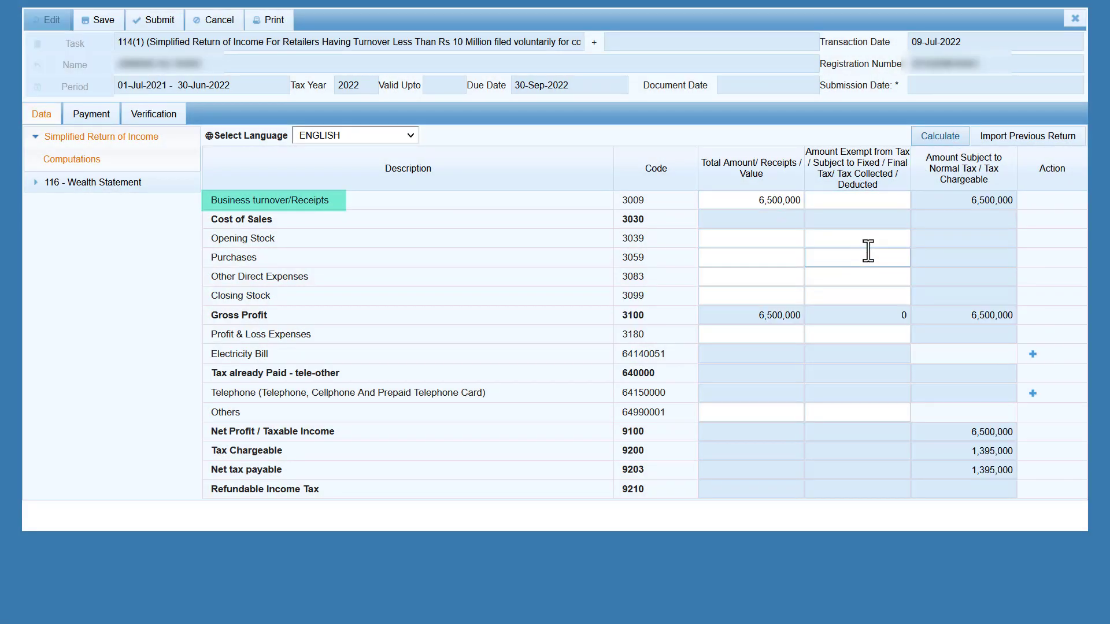
Set the total amount of Opening Stock to 0 and of Purchases to 3,500,000.
click(732, 238)
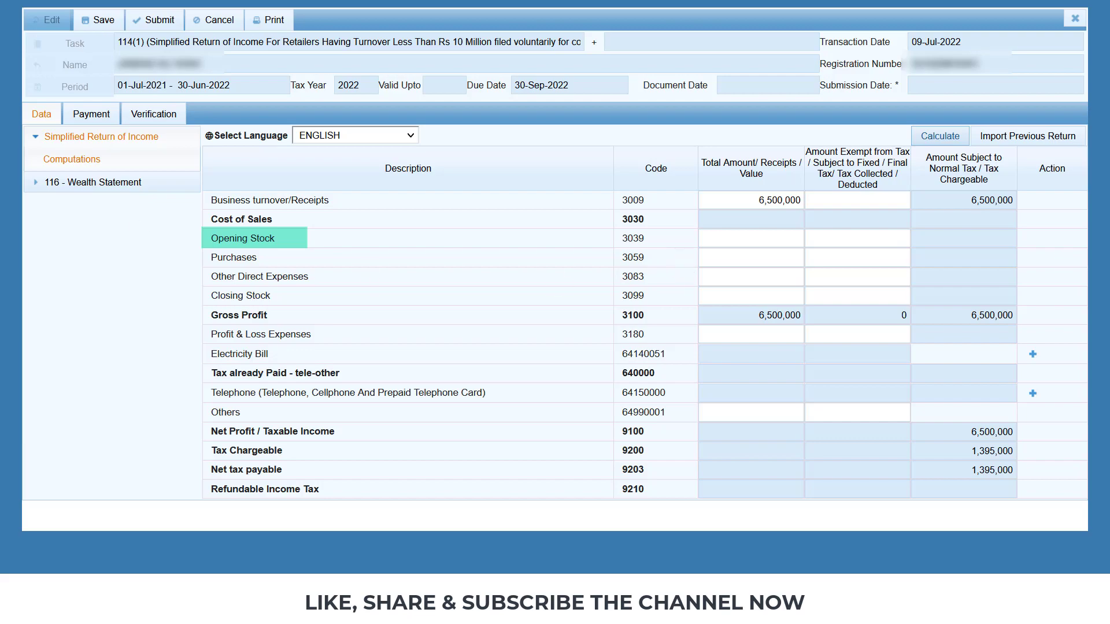
click(711, 238)
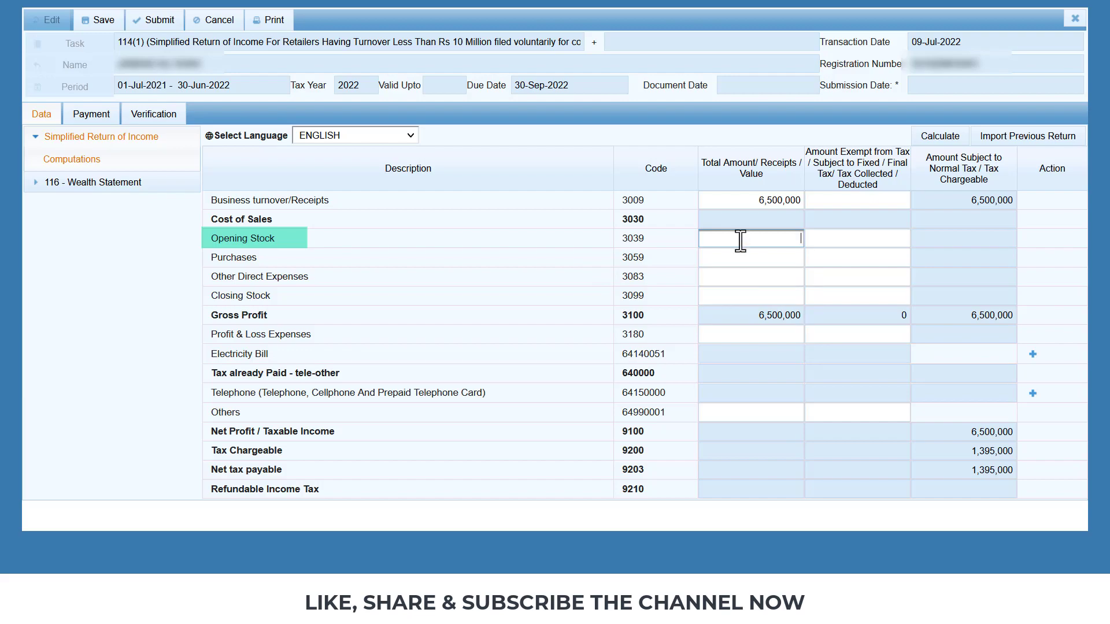
text(0)
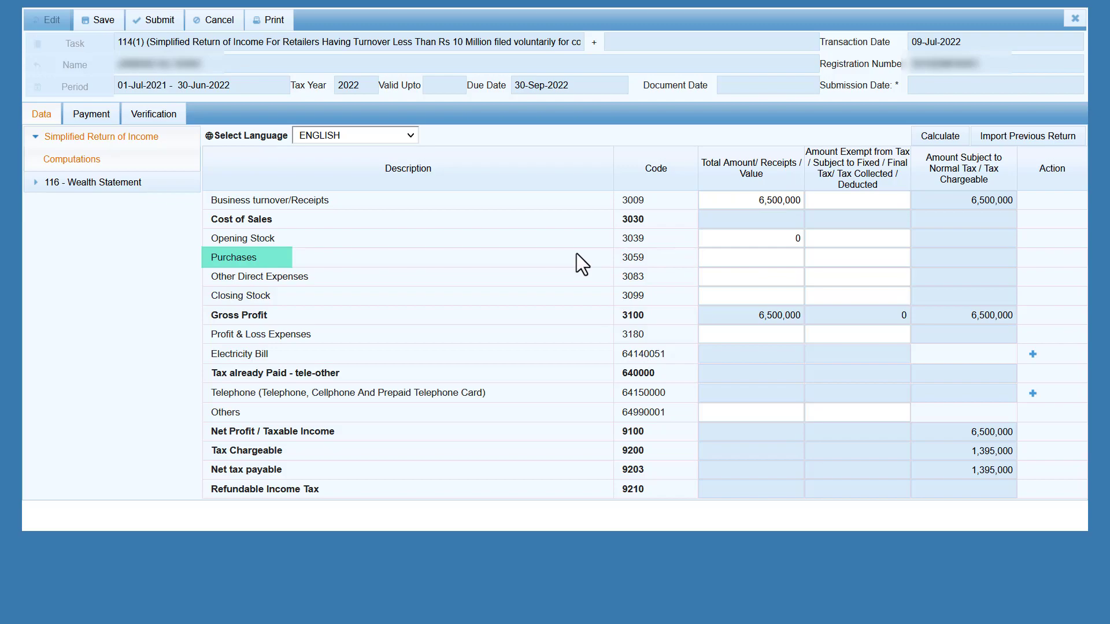
click(704, 258)
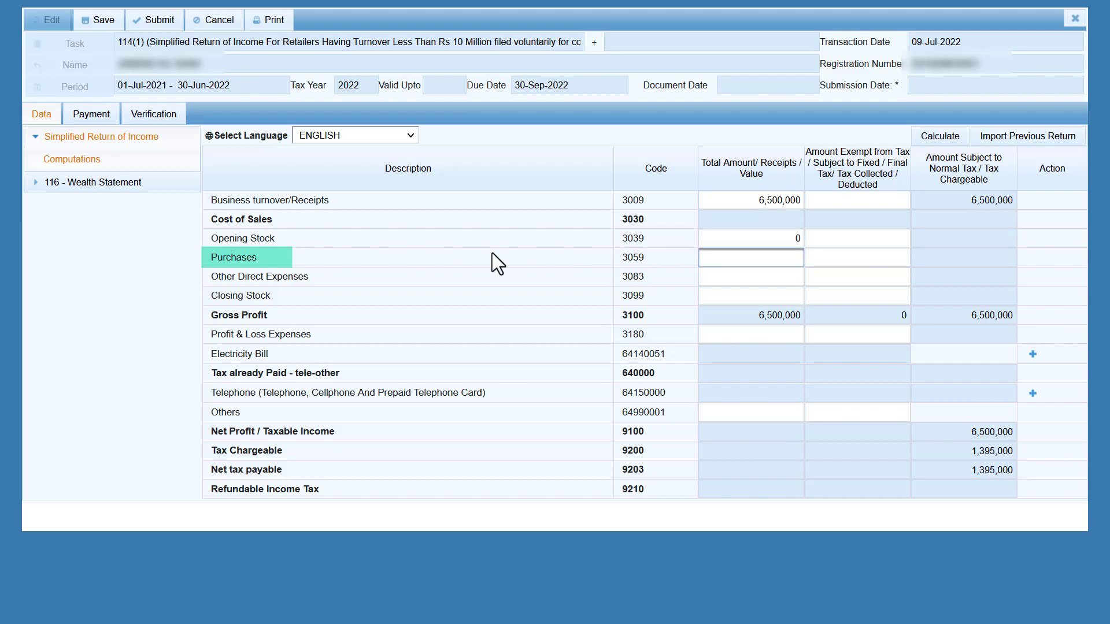
text(3500000)
key(Tab)
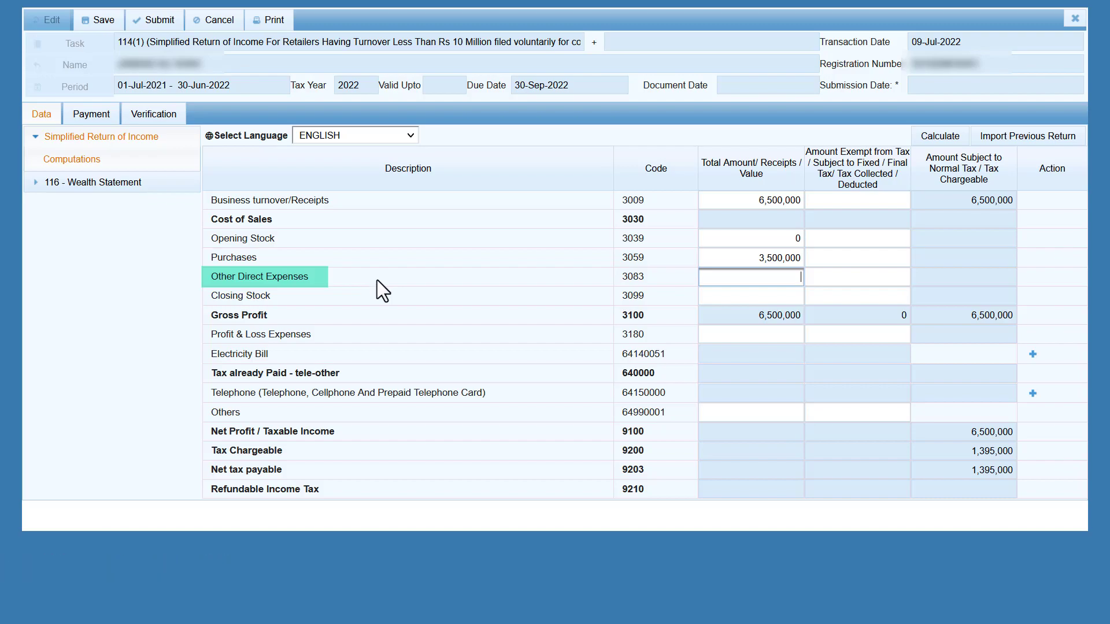
Enter a total of 1,500,000 for Other Direct Expenses and recalculate the return.
drag(336, 276, 209, 277)
click(328, 278)
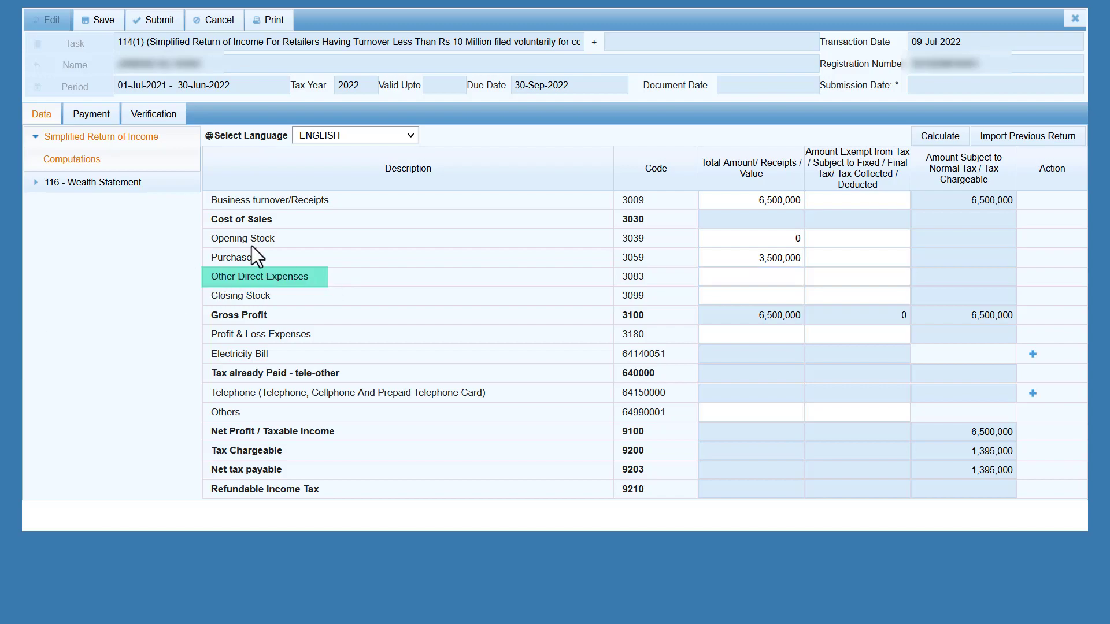
click(752, 288)
click(748, 278)
text(1,500,00)
text(0)
click(942, 137)
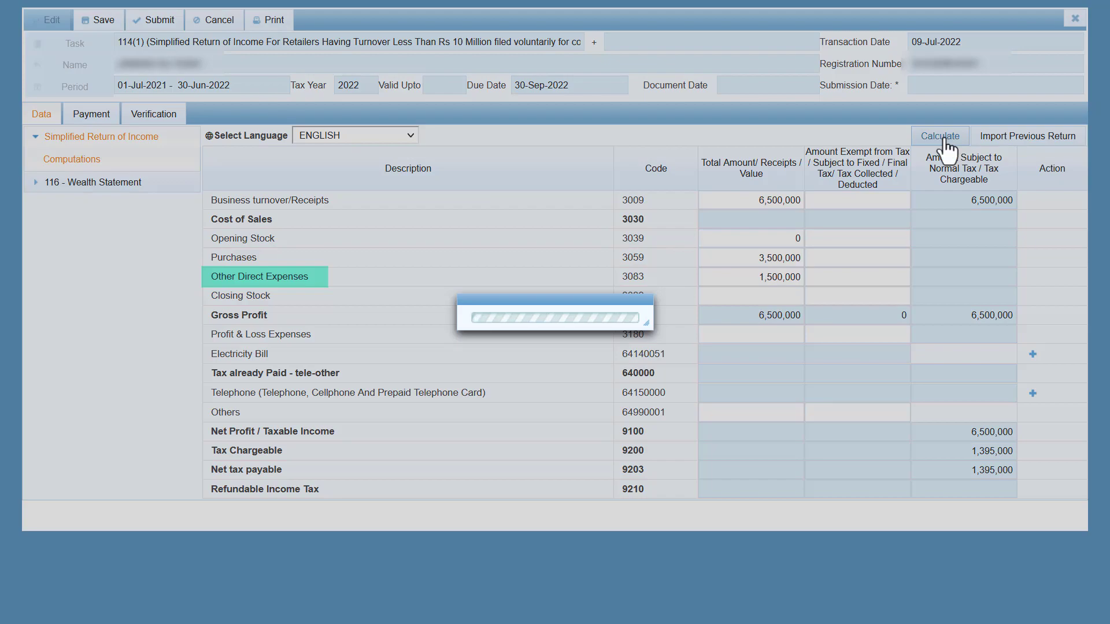
Set the total amount of Closing Stock to 1,000,000 and recalculate the return.
click(719, 297)
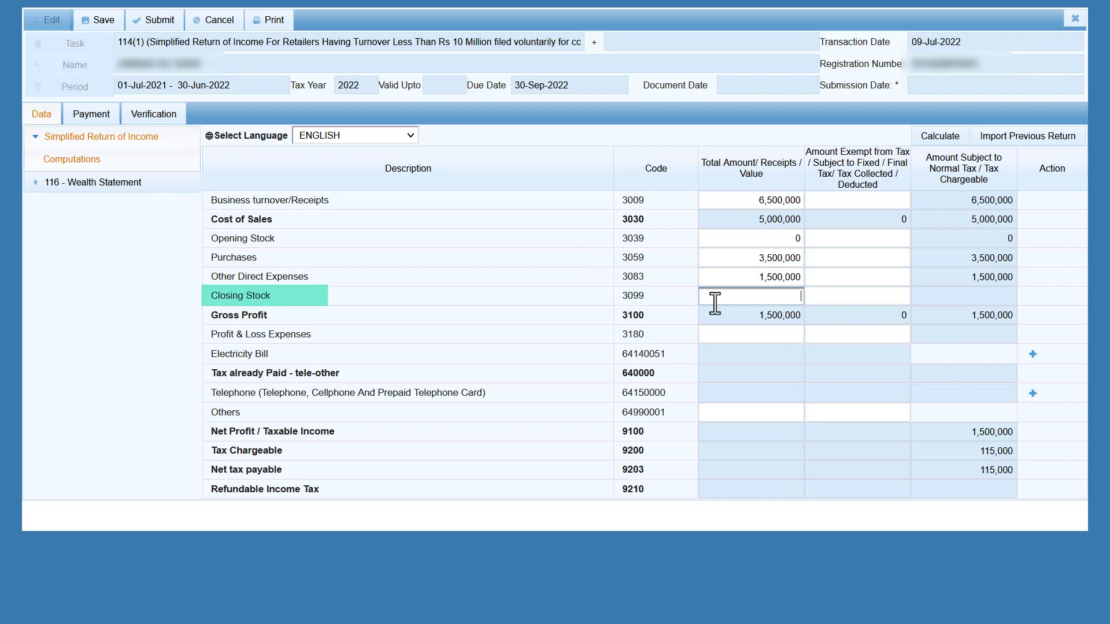
text(1000000)
key(Tab)
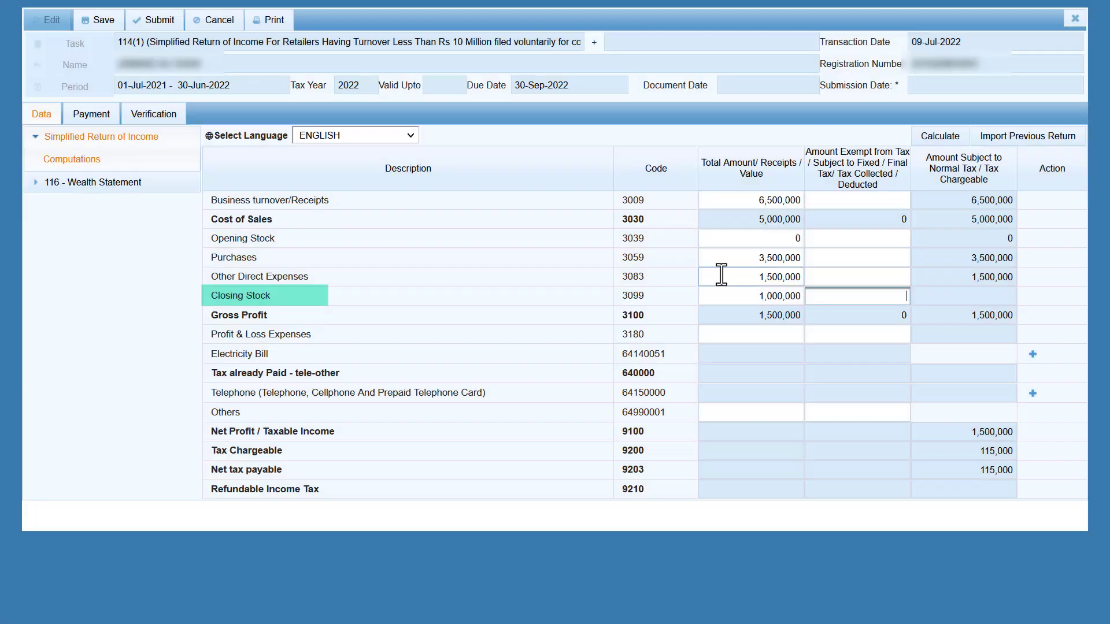
click(932, 139)
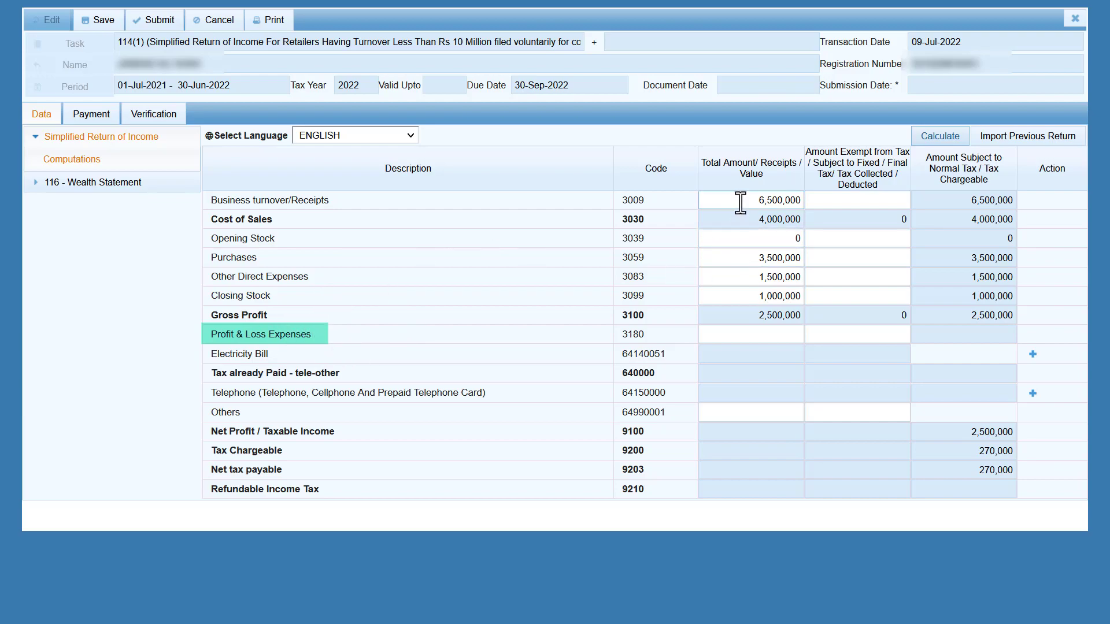
Enter 500,000 as the total Profit & Loss Expenses and recalculate the return.
click(718, 336)
text(500000)
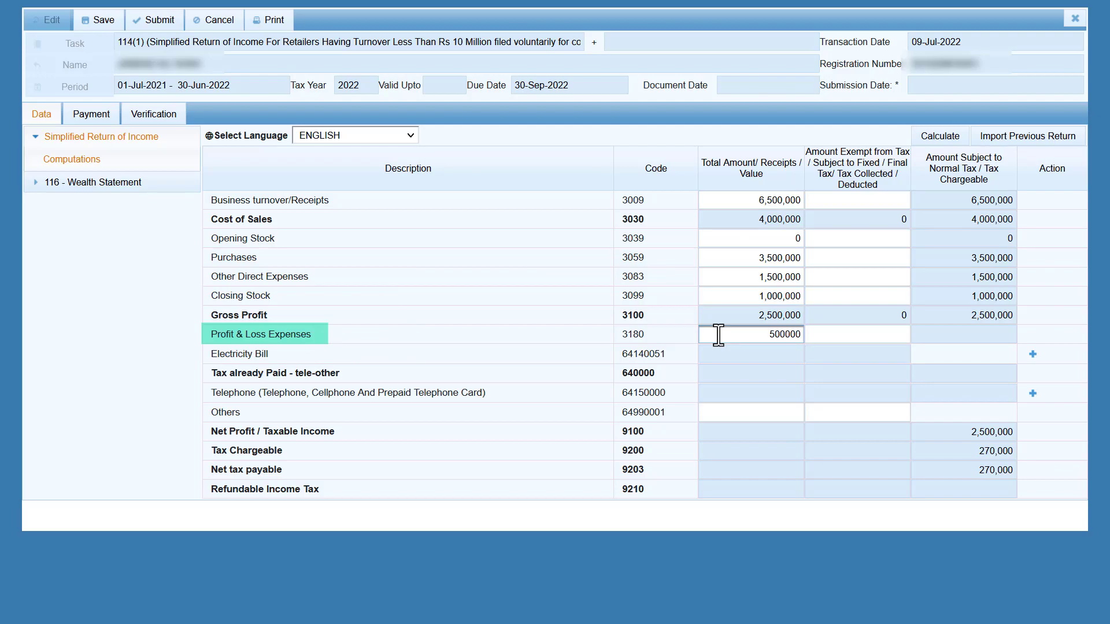
key(Tab)
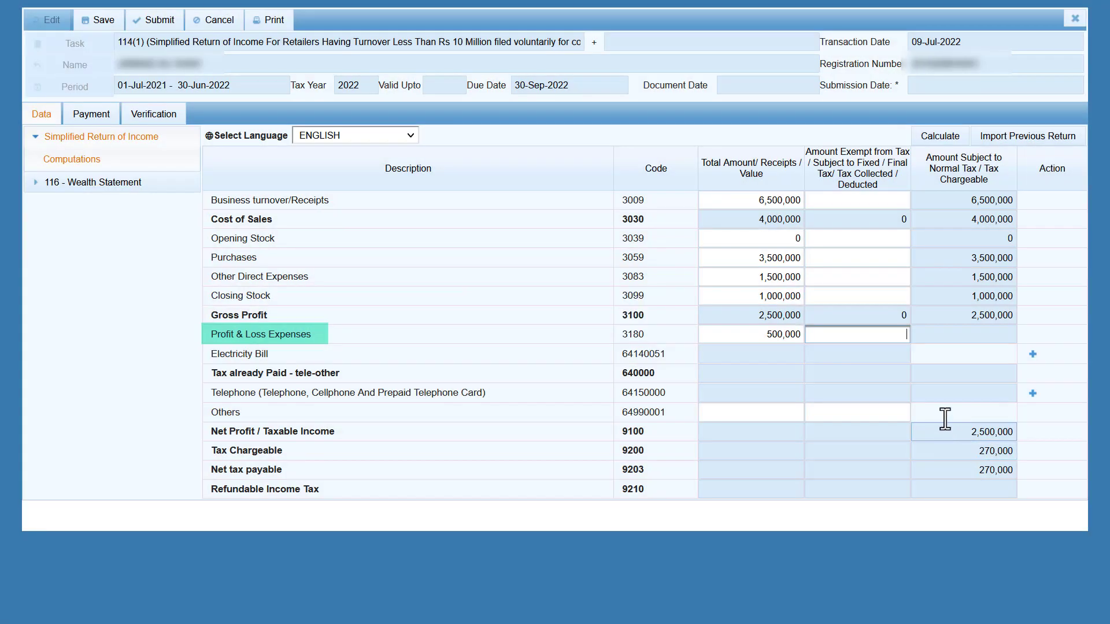
click(954, 141)
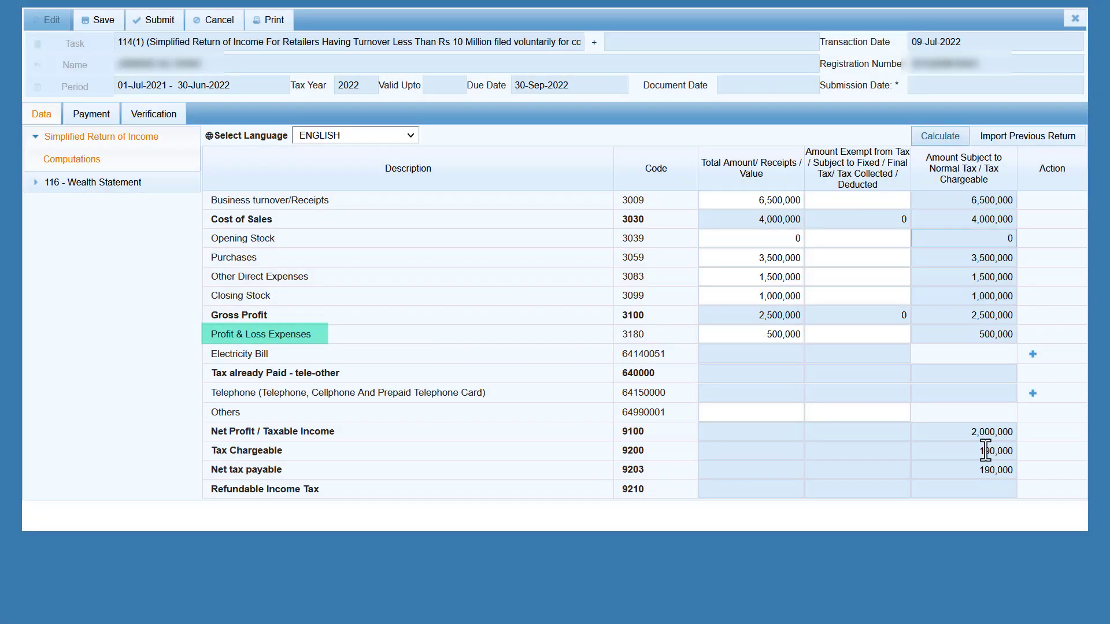
click(962, 433)
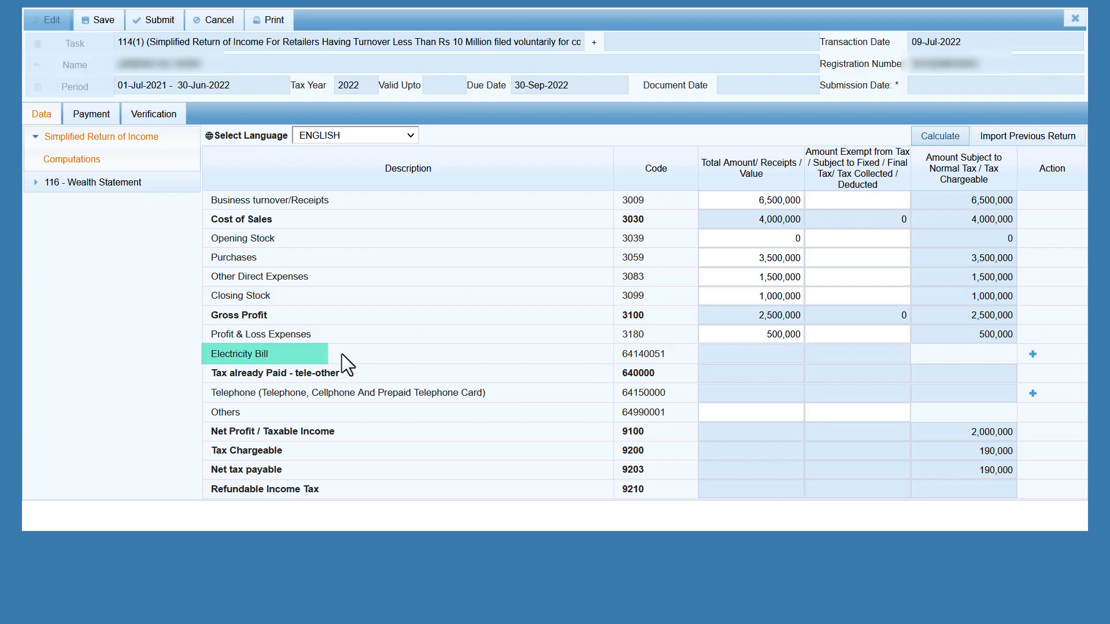
Add an Electricity Bill entry with the utility number, contents WAPDA and a total amount of 190,000, and recalculate the return.
click(1033, 355)
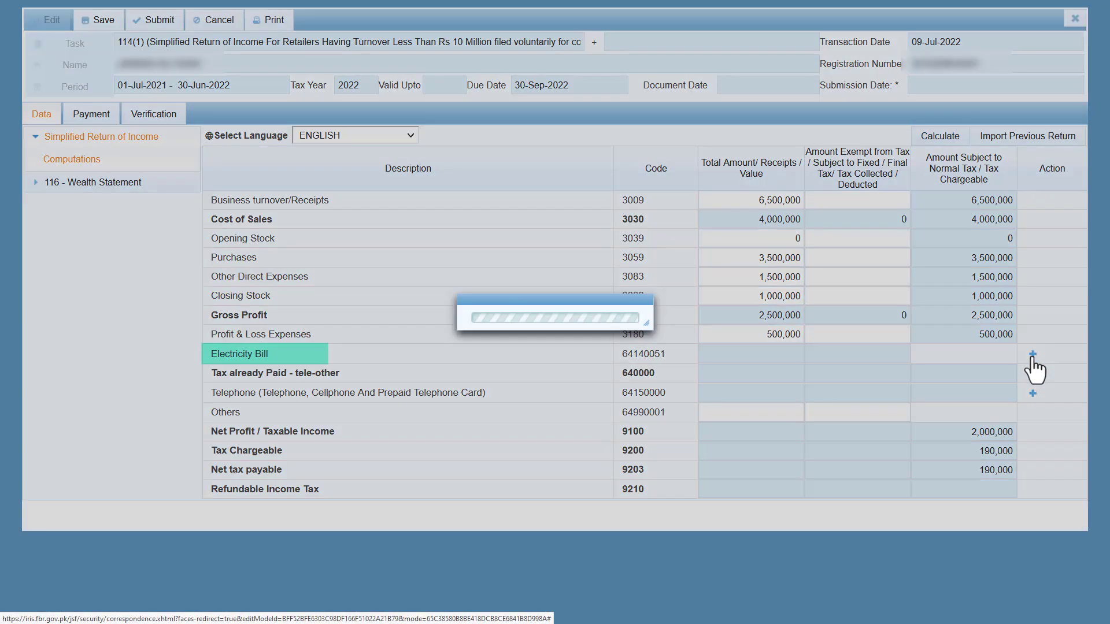
click(538, 255)
text(111111111111111111111)
click(520, 281)
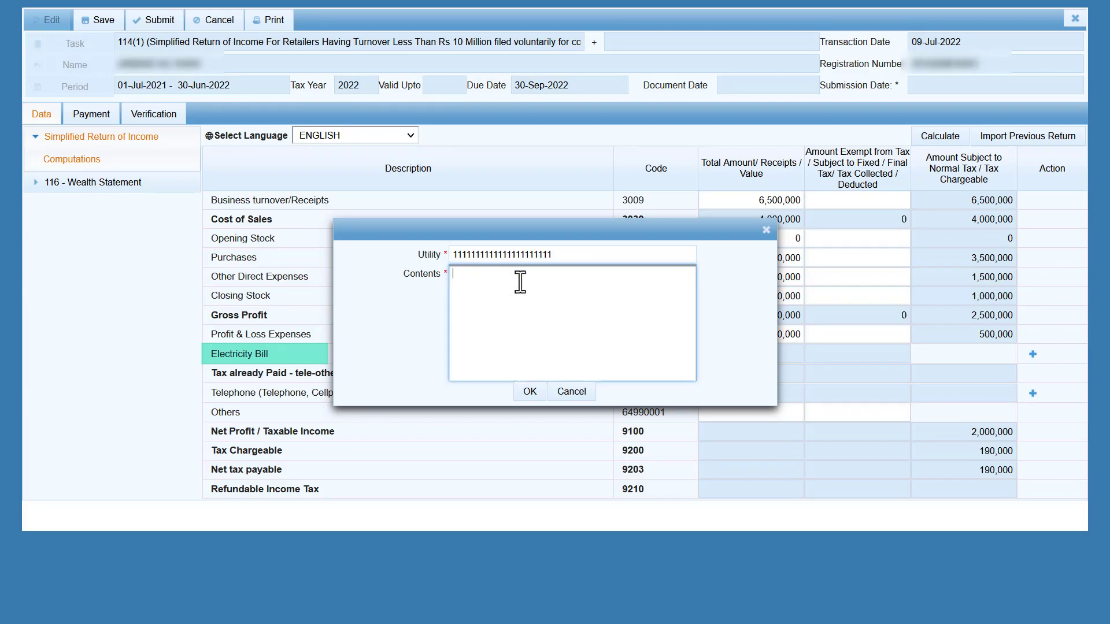
text(WAPDA)
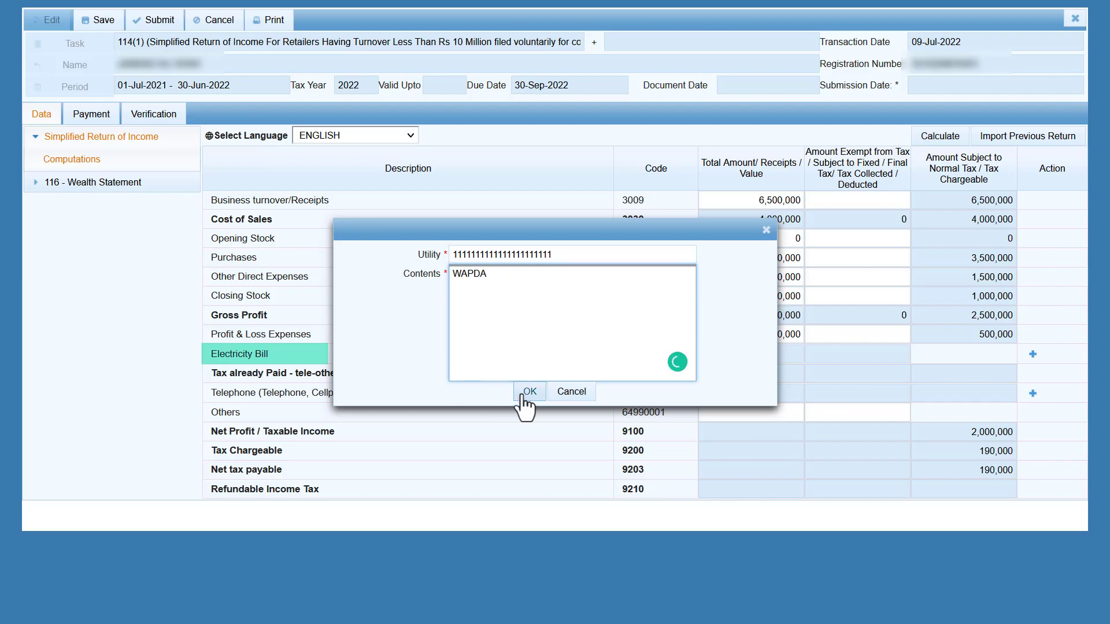
click(526, 393)
click(798, 375)
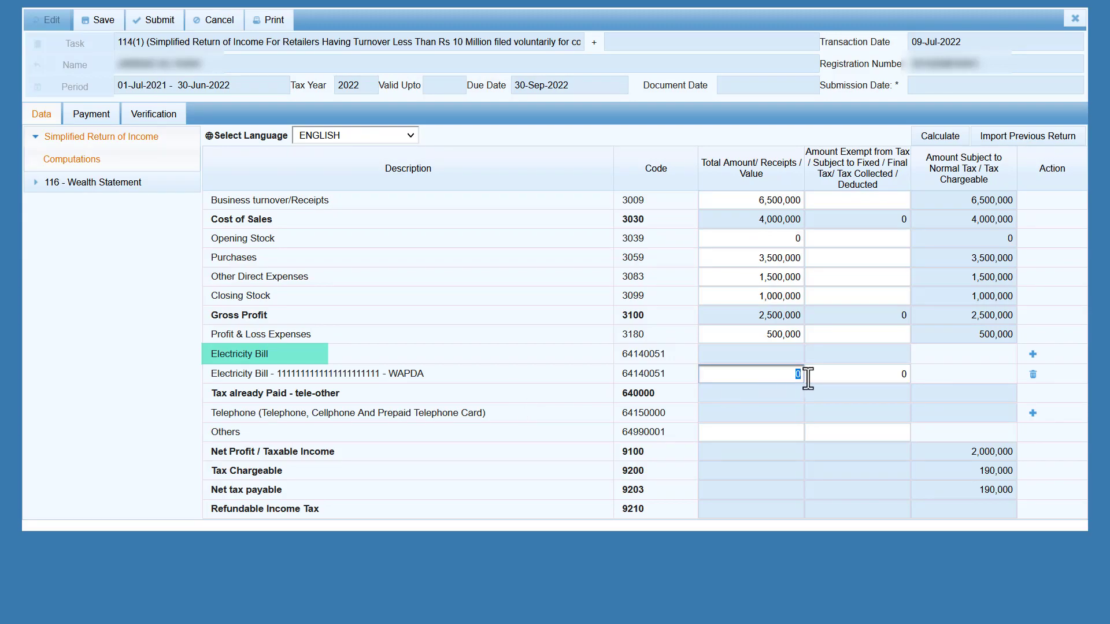
text(1900000)
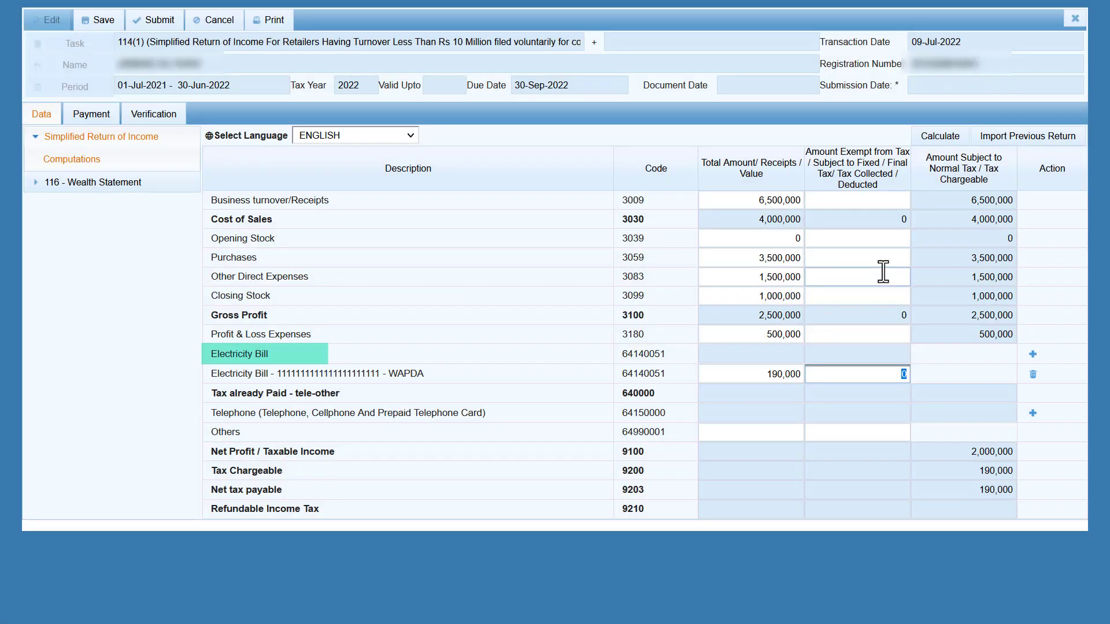
click(931, 138)
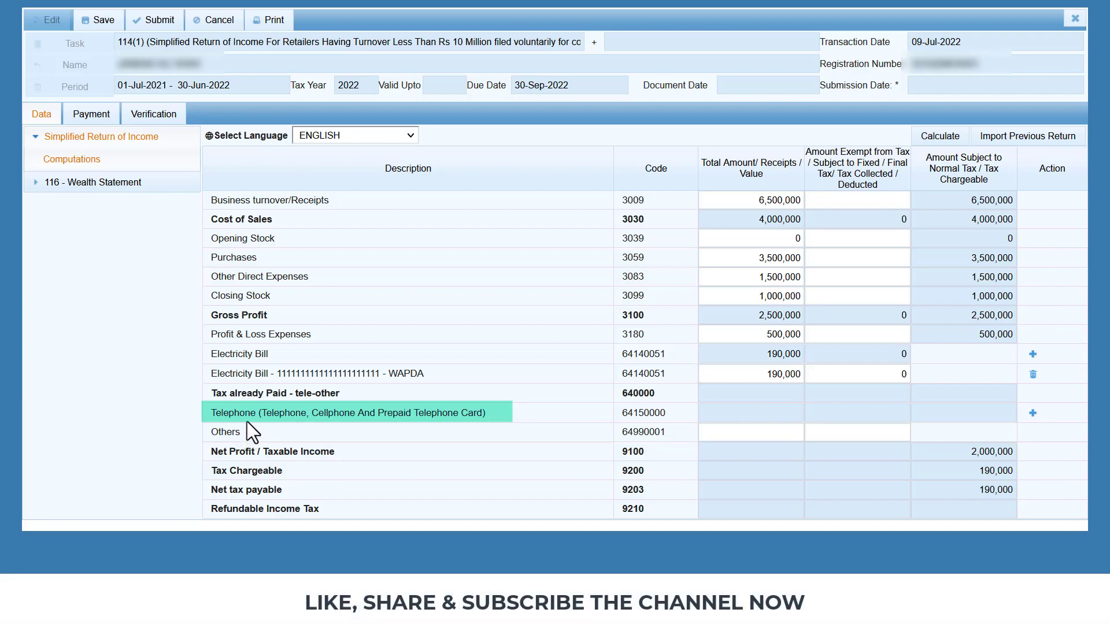
Add a Telephone tax entry with the utility number, contents JAZZ and a total amount of 39,000.
click(741, 431)
click(1032, 414)
click(627, 255)
text(213213213)
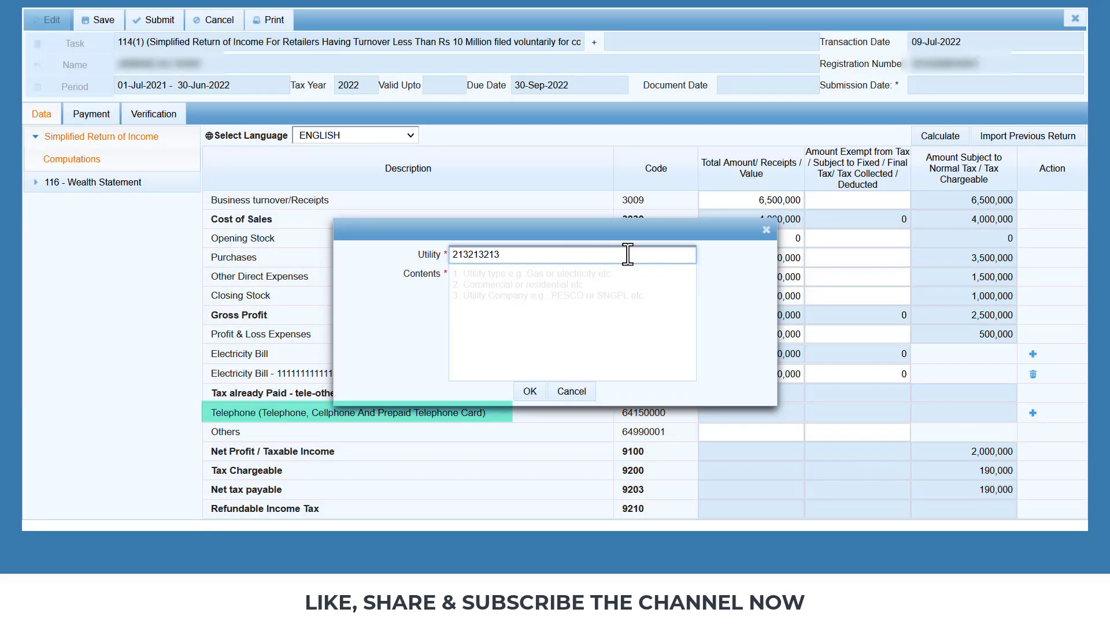
click(513, 288)
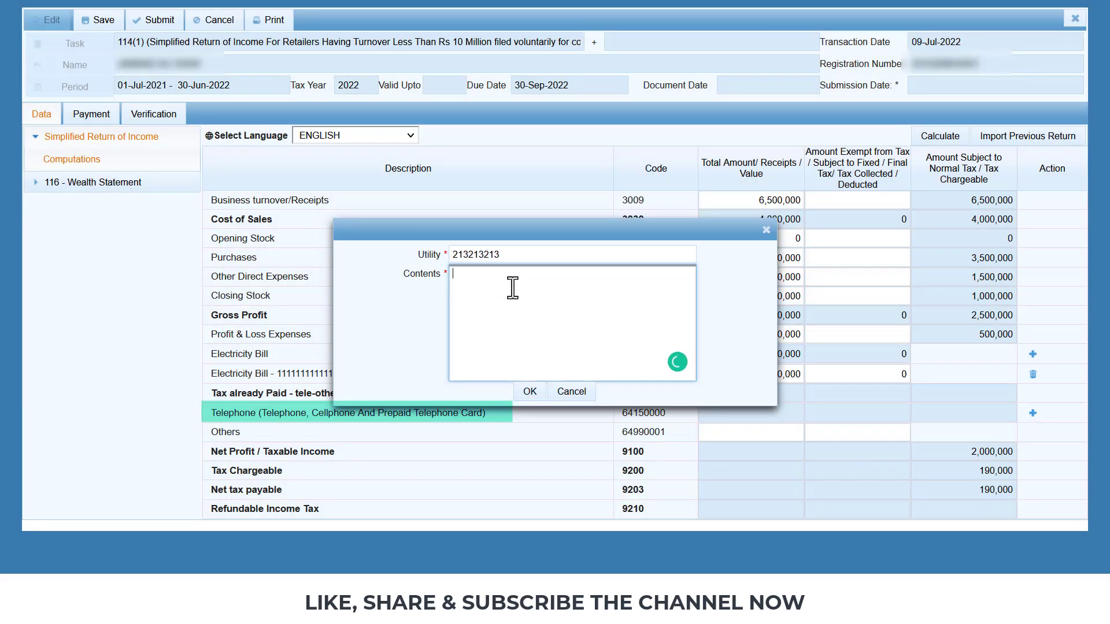
text(JAZZ)
click(528, 393)
double_click(809, 432)
text(39000)
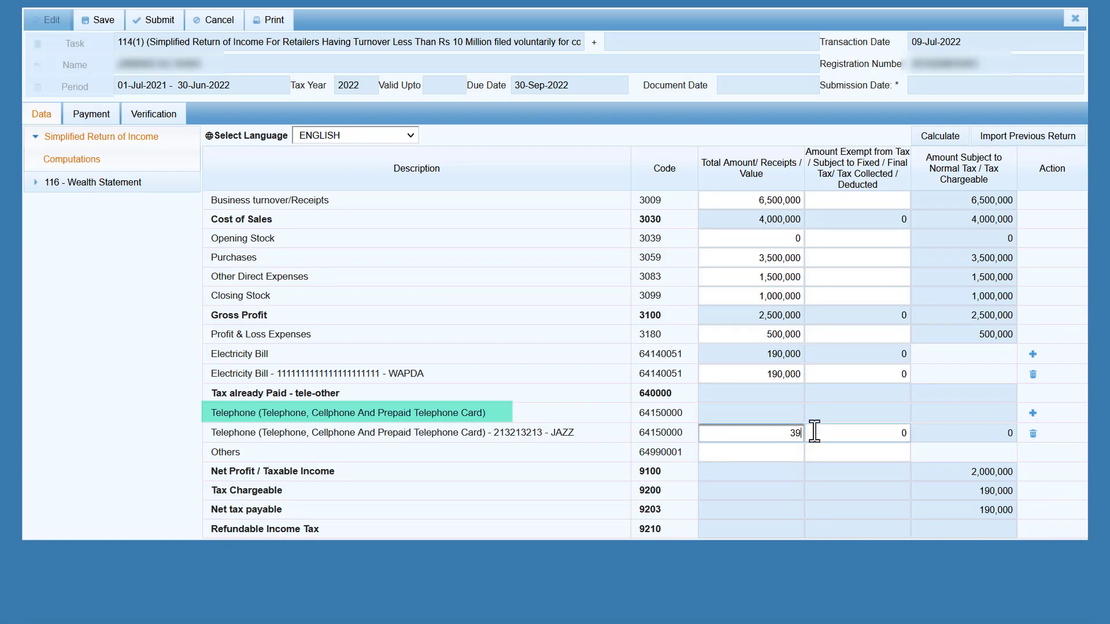
Recalculate the return with the telephone tax, enter 75,500 as the total amount of Others under tax already paid, and recalculate again.
click(814, 432)
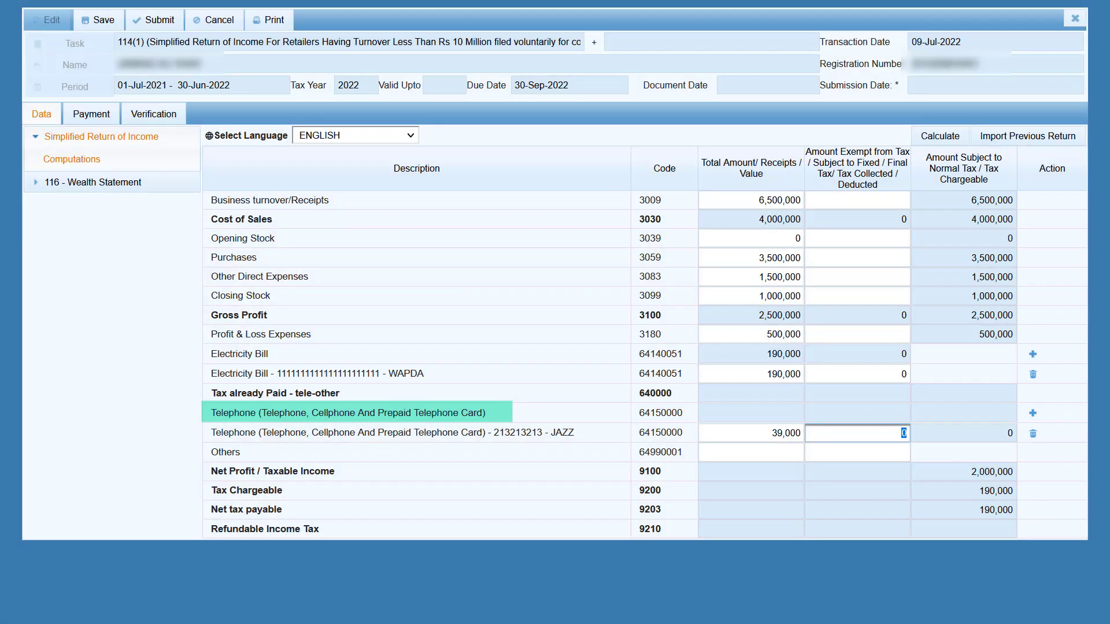
click(936, 138)
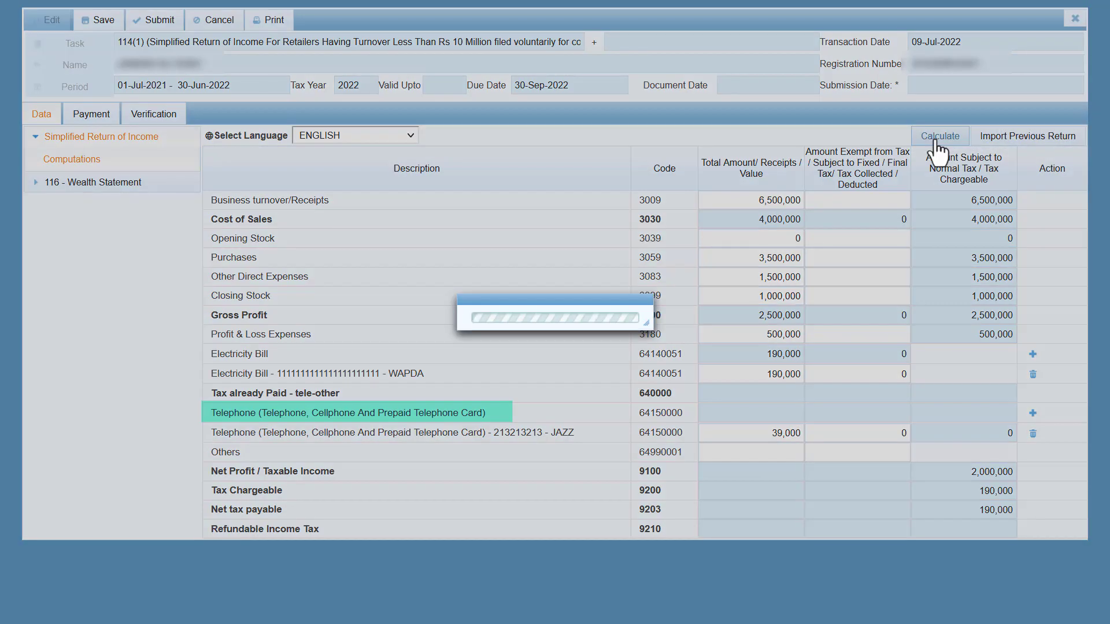
click(751, 451)
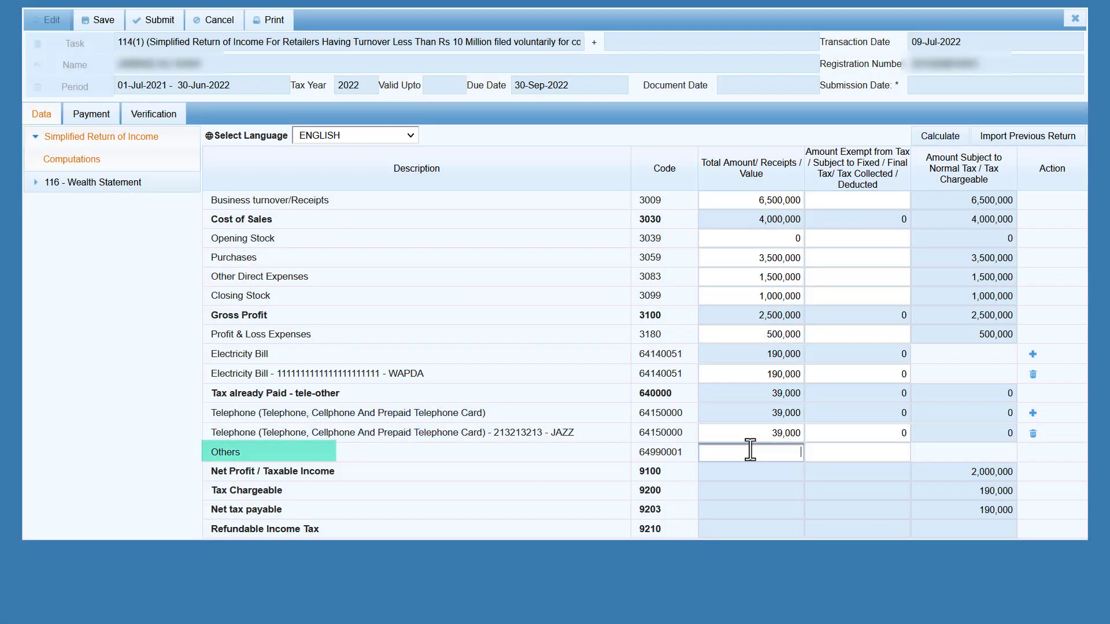
text(755000)
key(BackSpace)
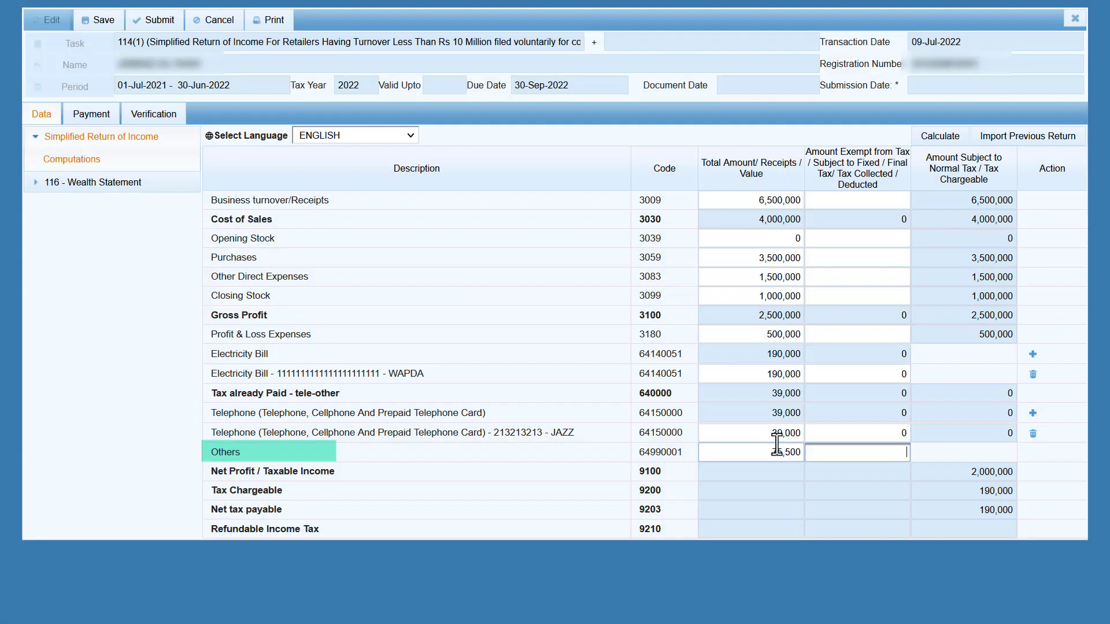
click(939, 138)
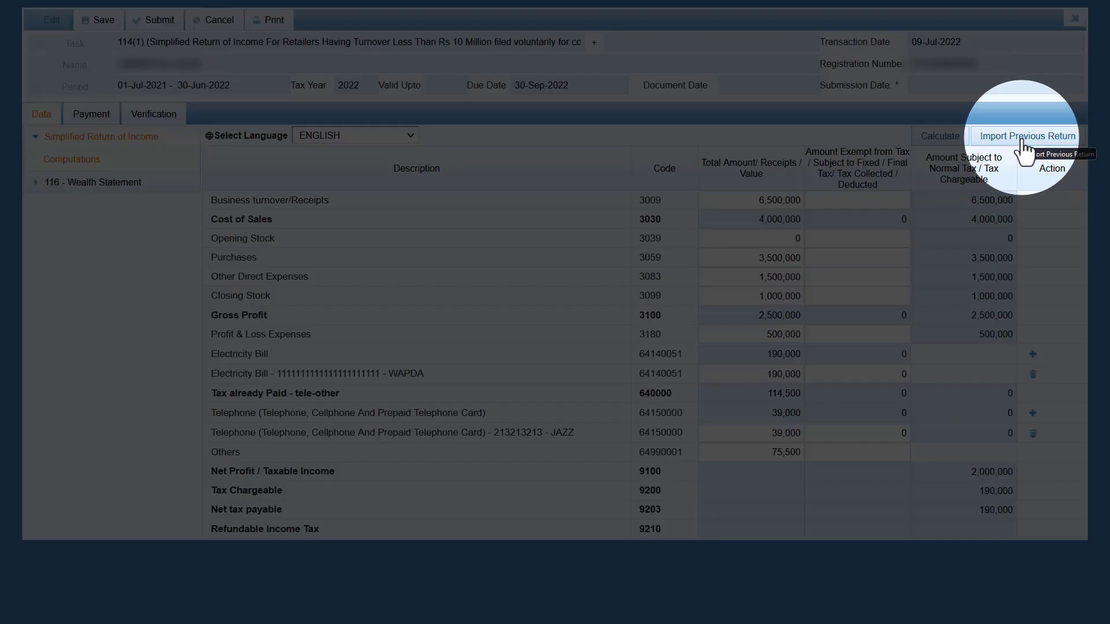
Try to import the previous return's data and dismiss the notification.
click(1025, 152)
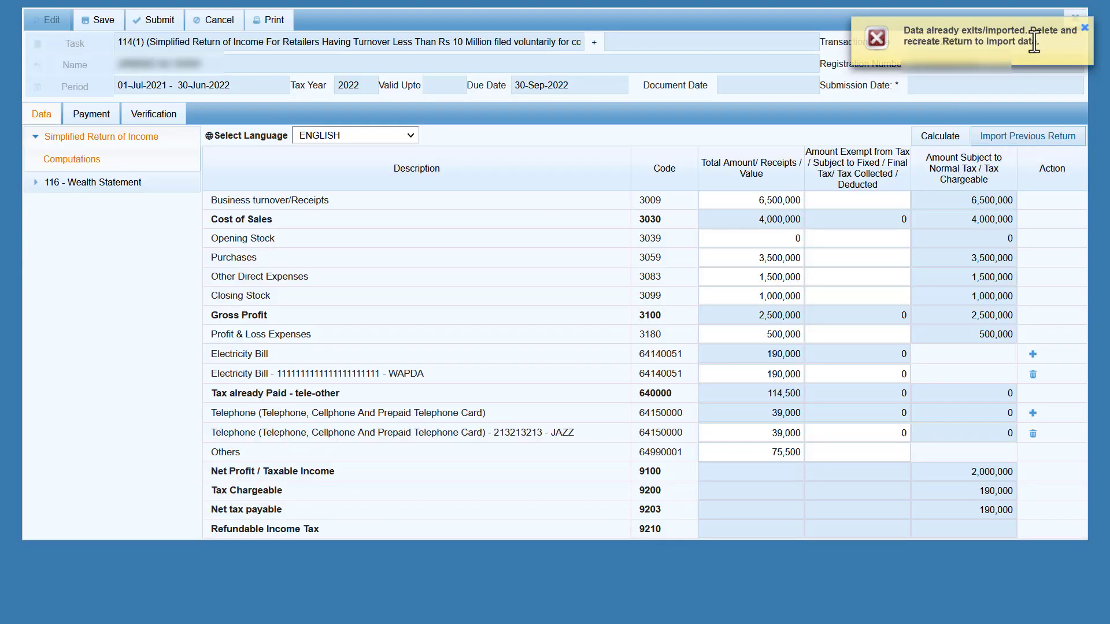
click(1085, 27)
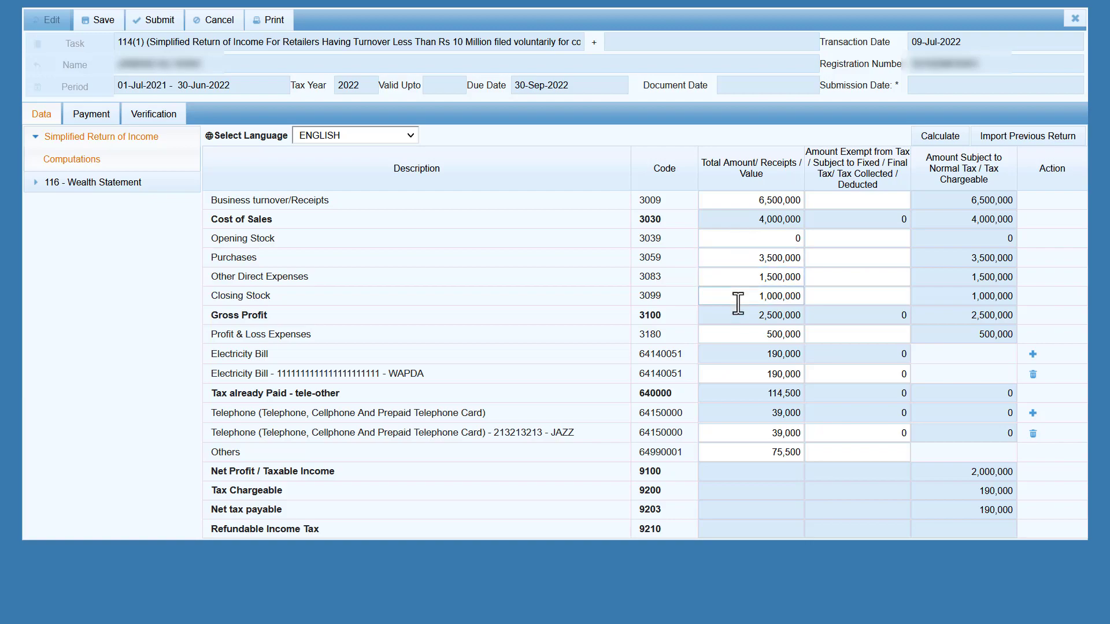
Clear the Household Effect, Personal Item and Cash (Non-Business) amounts in the wealth statement's Personal Assets / Liabilities and recalculate.
click(31, 190)
click(145, 225)
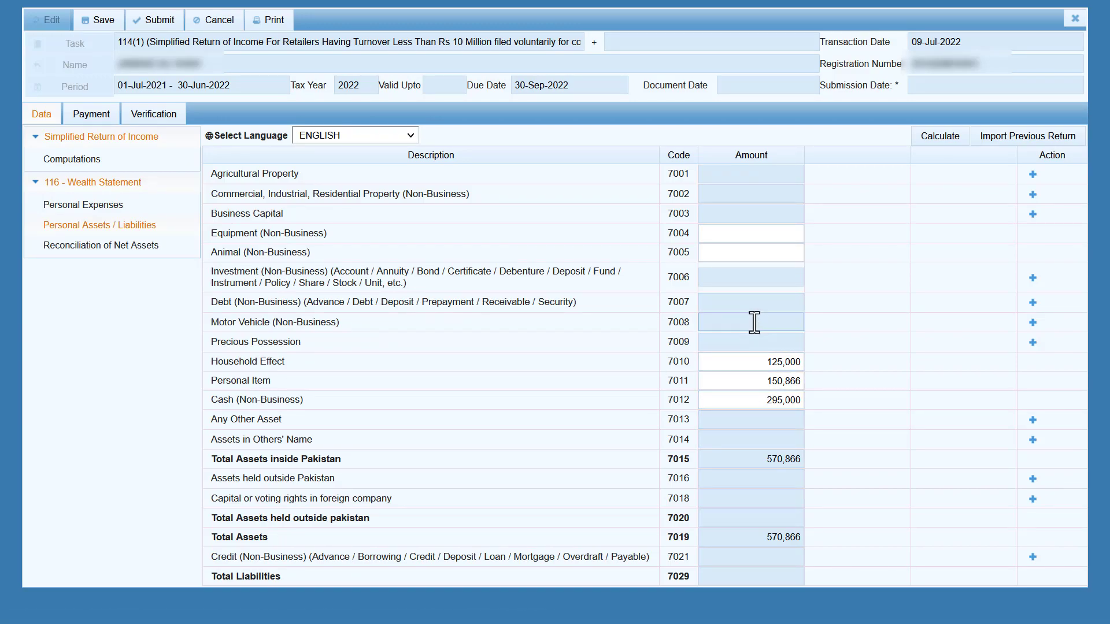
click(760, 363)
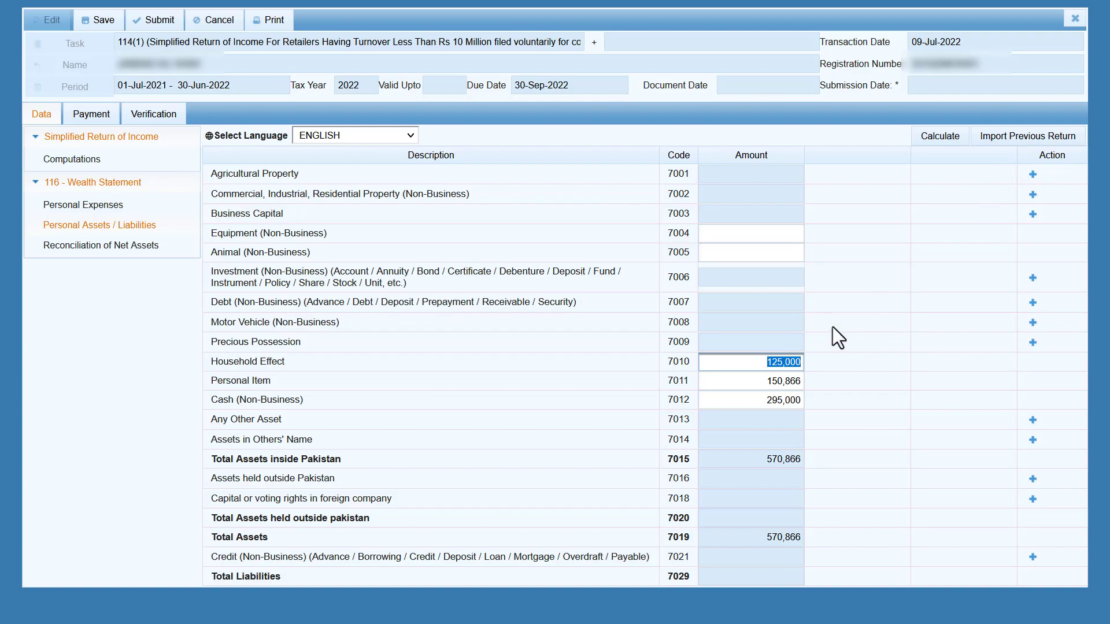
key(Delete)
click(755, 379)
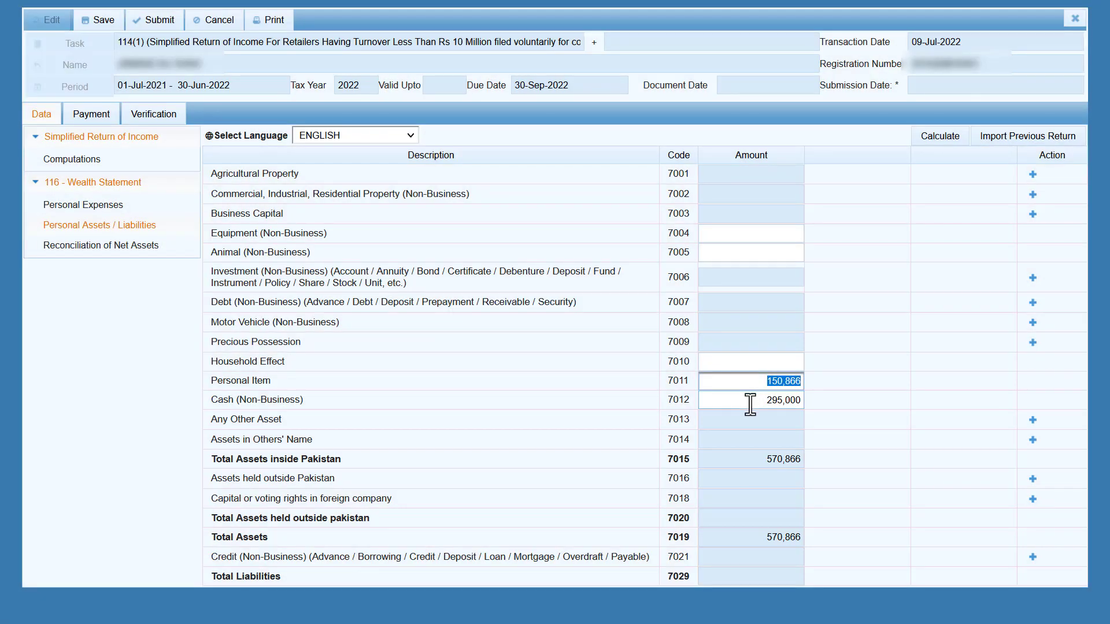
key(Delete)
click(751, 400)
key(Delete)
click(934, 137)
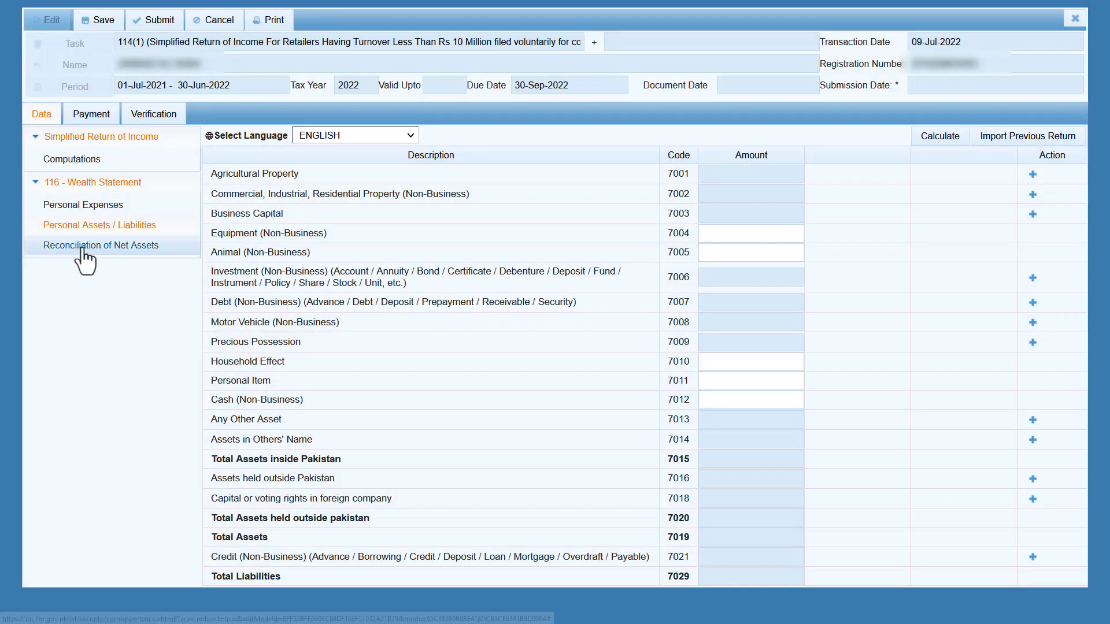
Examine the Net Assets Previous Year amount in the wealth statement's Reconciliation of Net Assets.
click(83, 247)
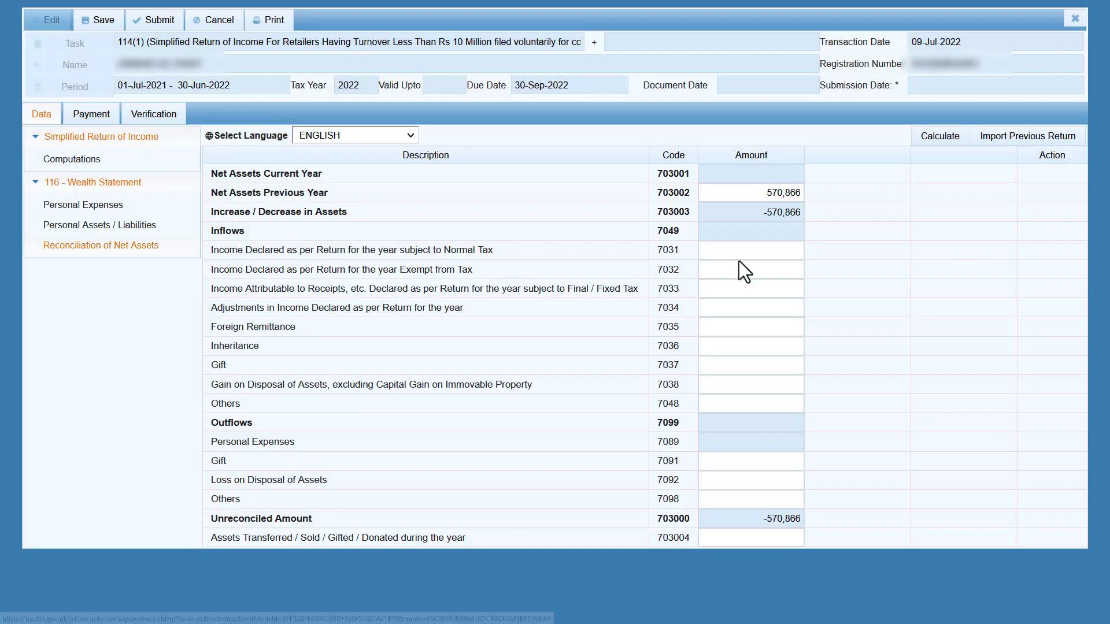
click(763, 192)
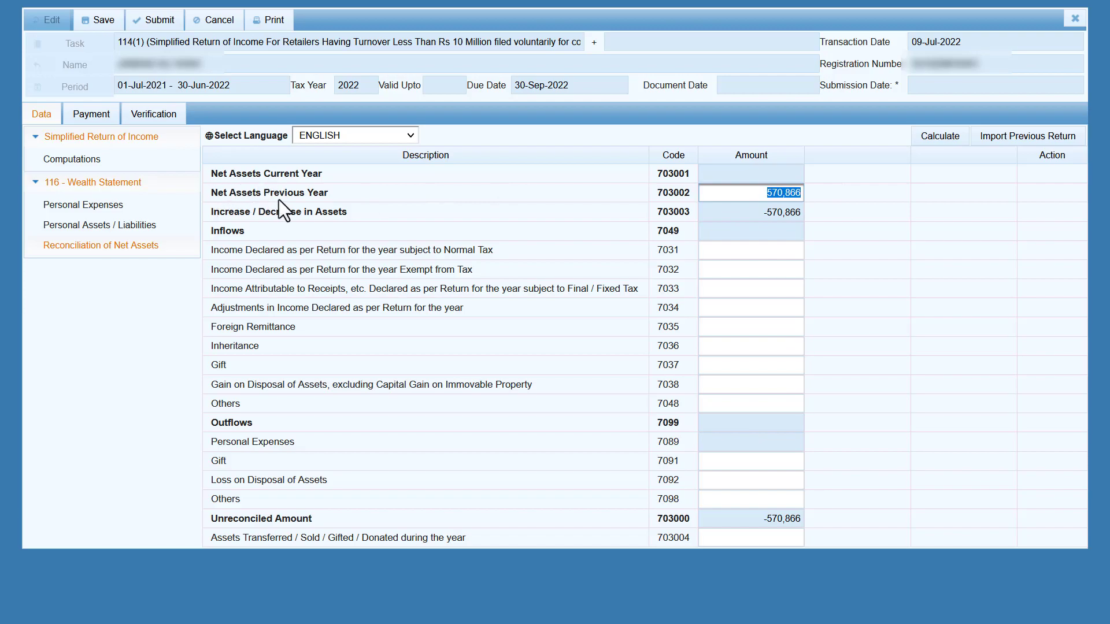
click(359, 192)
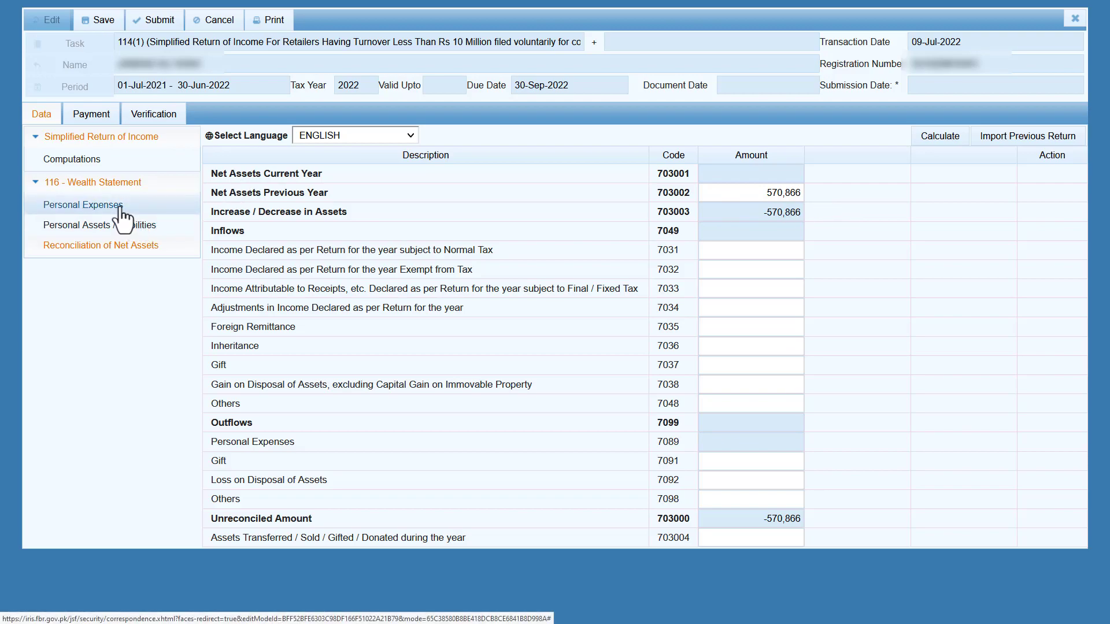
Enter 240,000 as Rent in the wealth statement's Personal Expenses and recalculate.
click(88, 206)
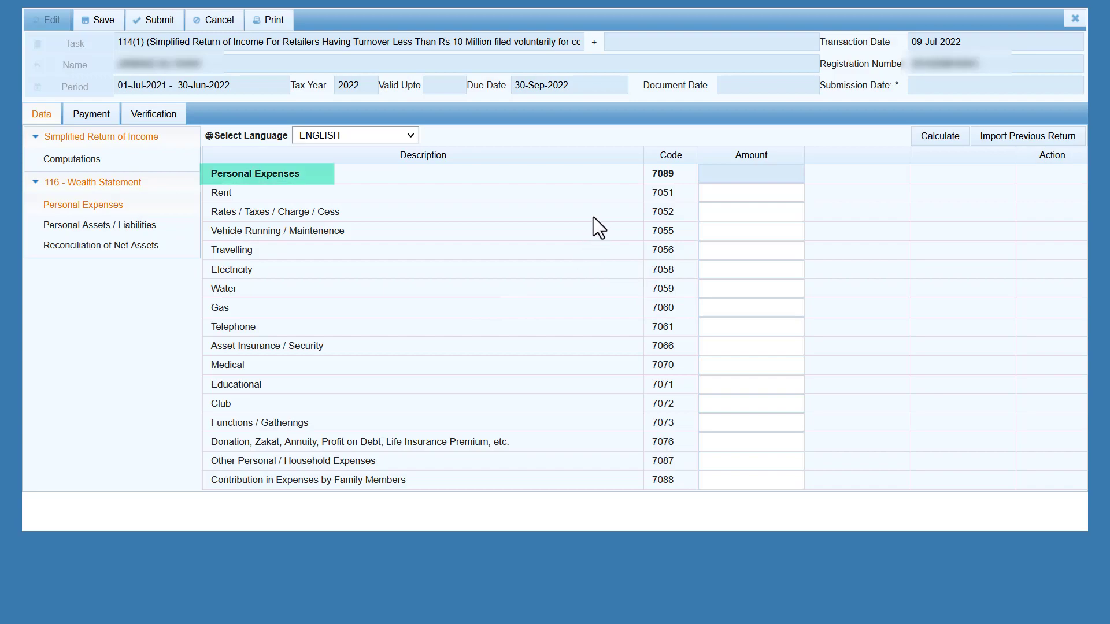
click(739, 196)
text(240,000)
key(Tab)
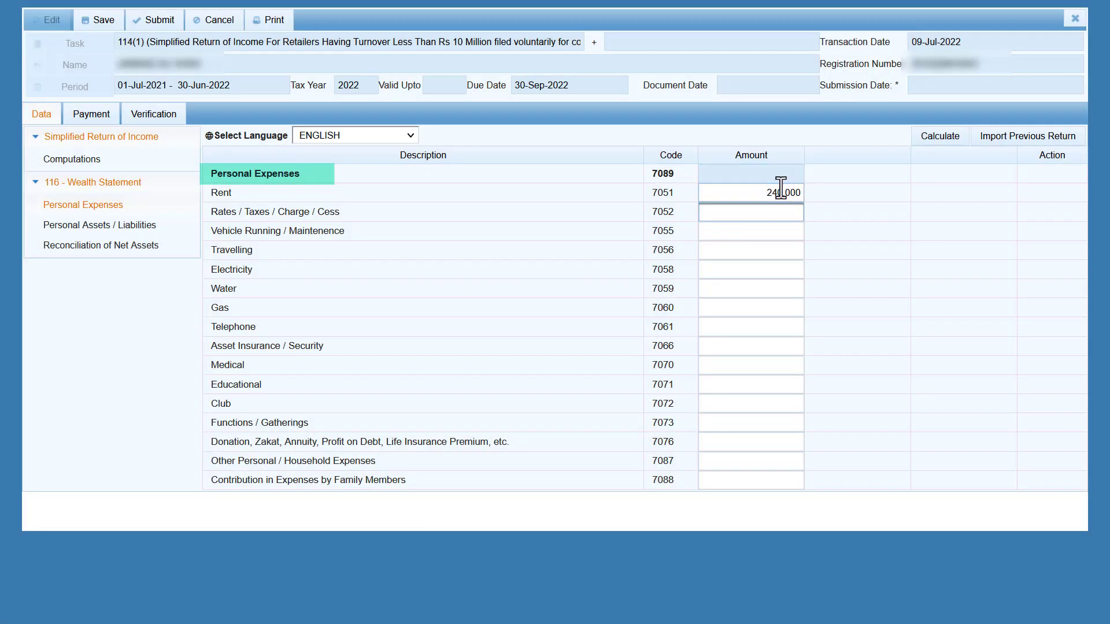
click(945, 137)
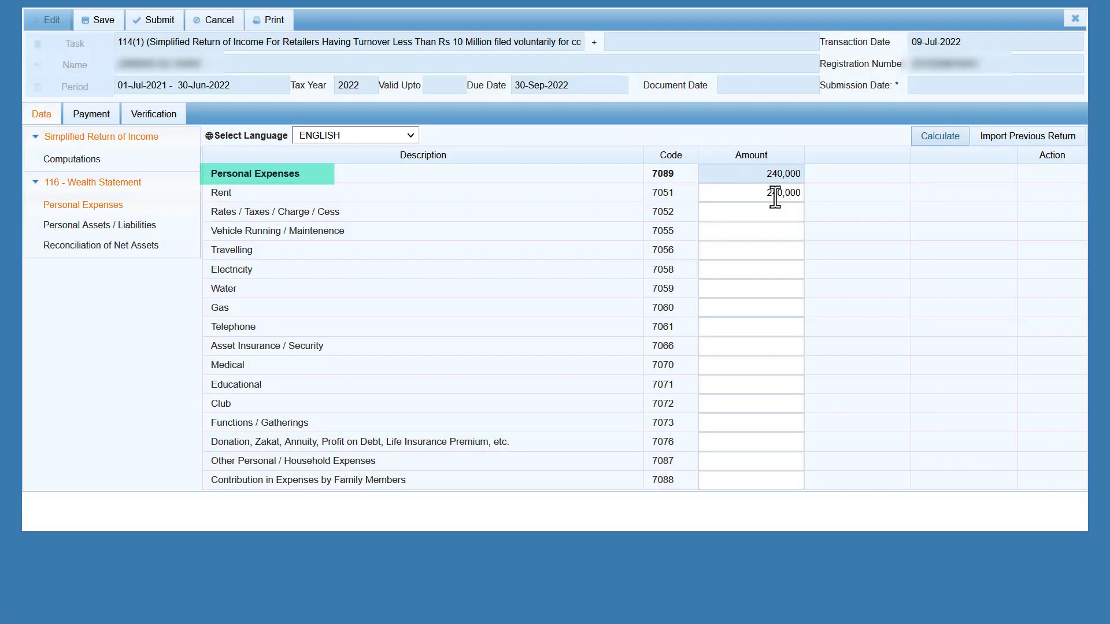
Enter personal expenses of 15,000 for Vehicle Running / Maintenance and 100,000 for Travelling.
click(743, 232)
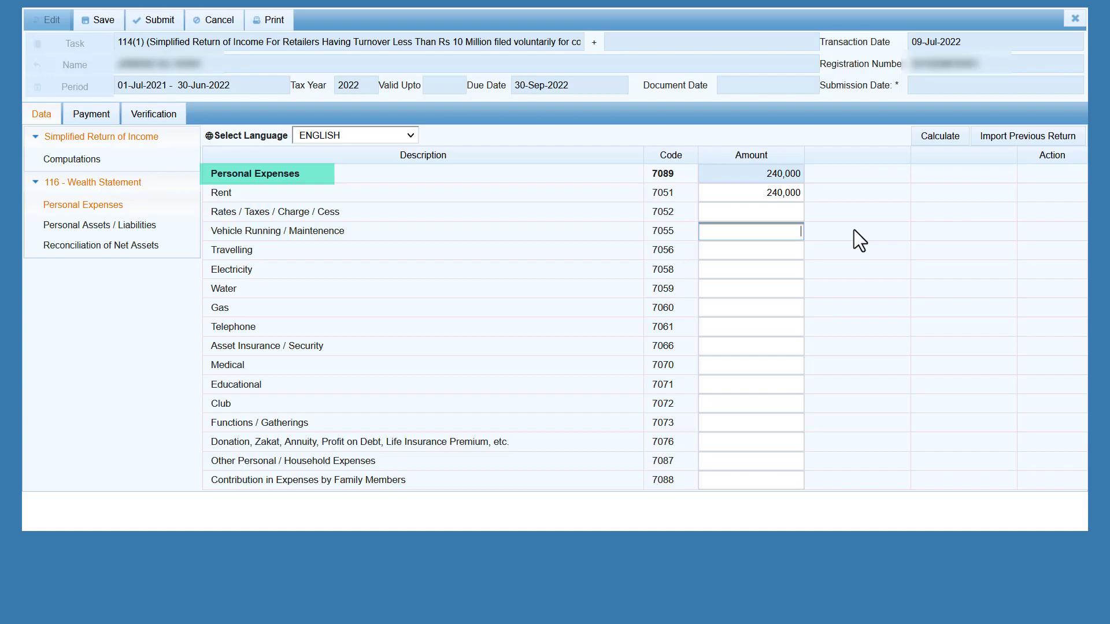
text(15000)
key(Tab)
text(100000)
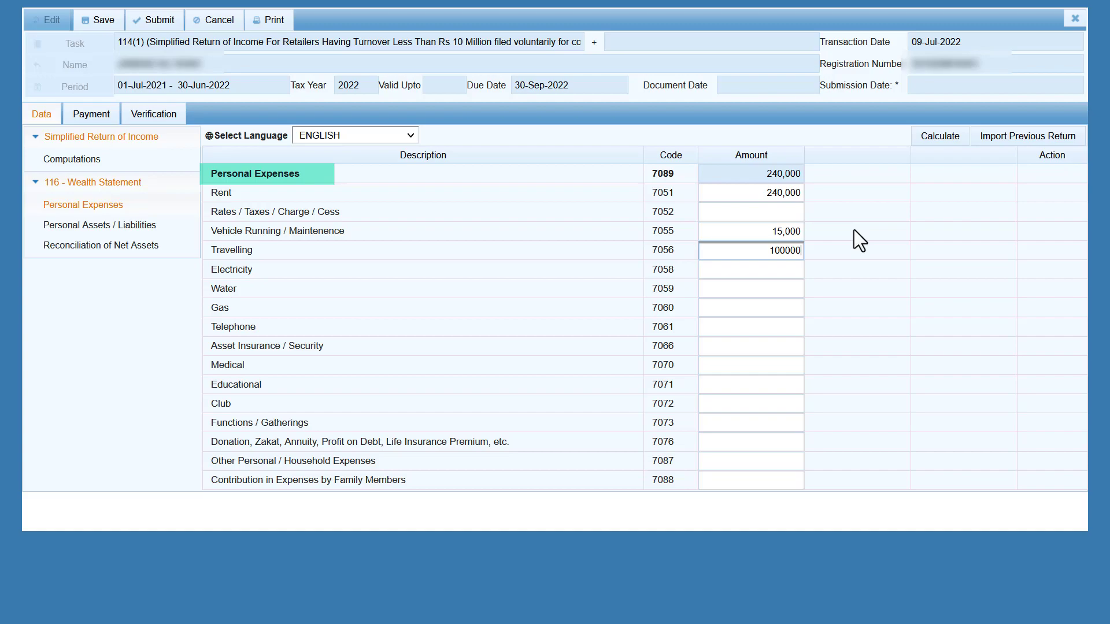
key(Tab)
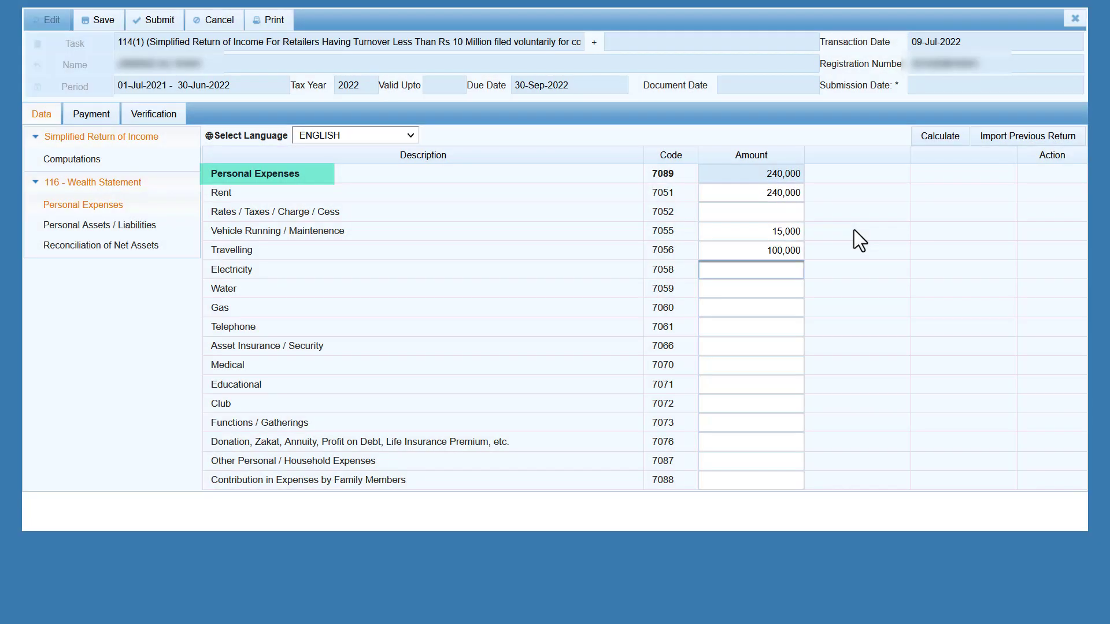
Enter the personal utility expenses: Electricity 35,000, Water 3,500 and Gas 19,000.
text(1590)
key(BackSpace)
key(BackSpace)
key(BackSpace)
key(BackSpace)
text(35000)
key(Tab)
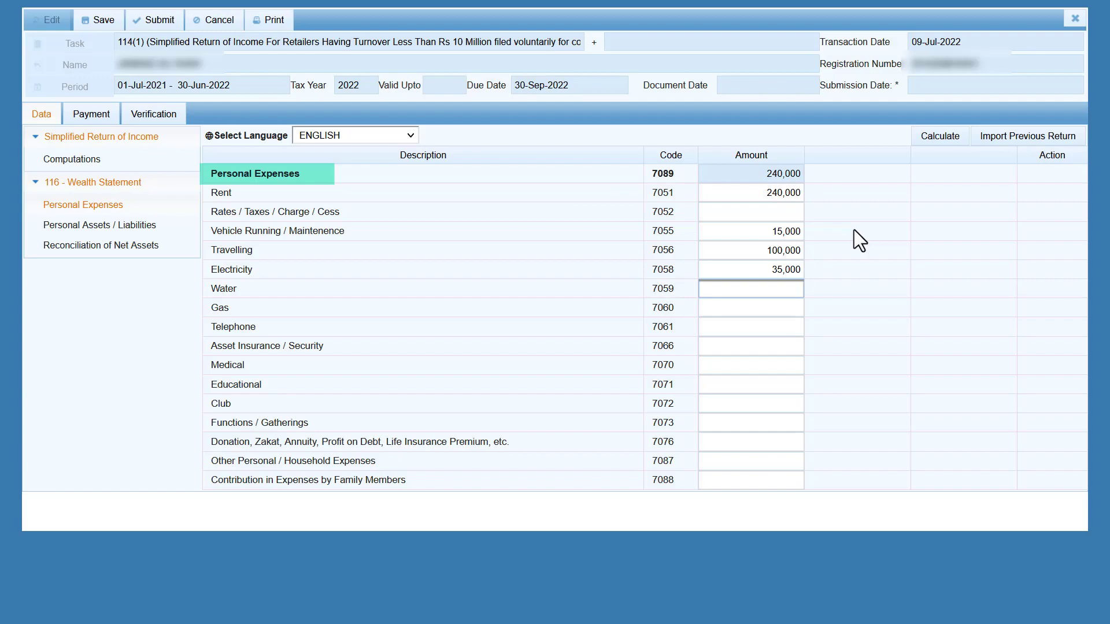
text(3500)
key(Tab)
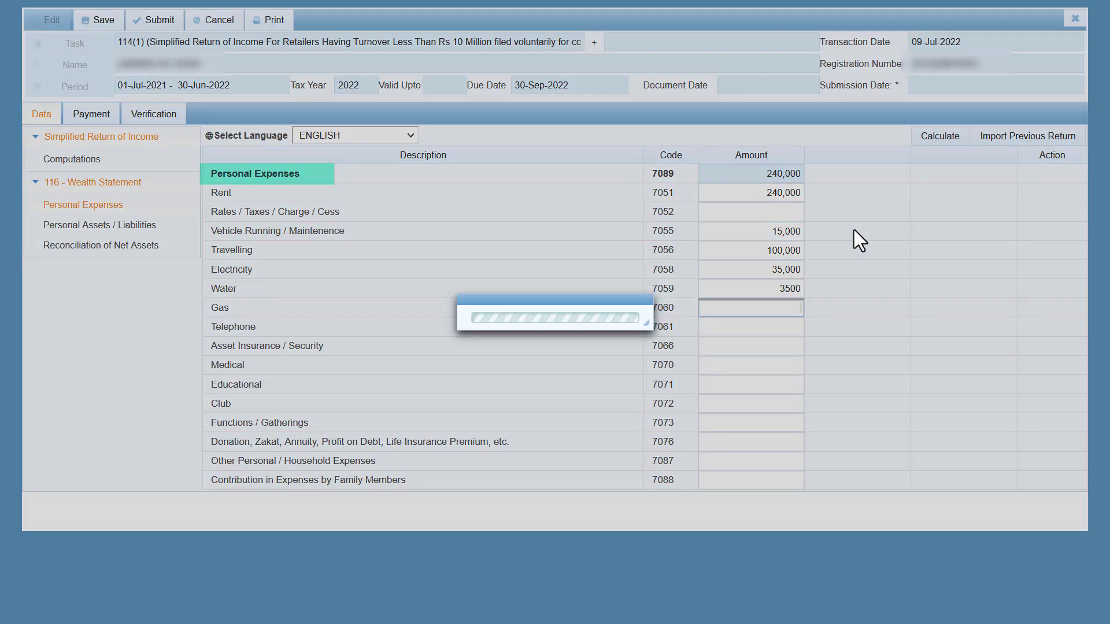
text(19000)
key(Tab)
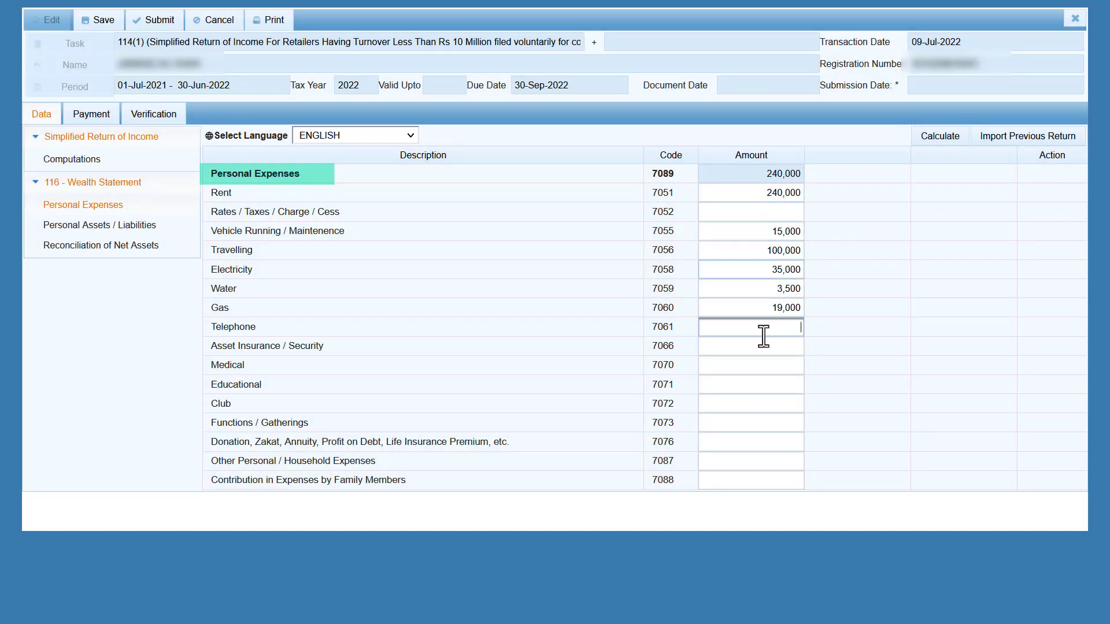
Enter personal expenses of 35,000 for Telephone and 45,000 for Asset Insurance / Security.
key(shift+Tab)
key(Tab)
text(35000)
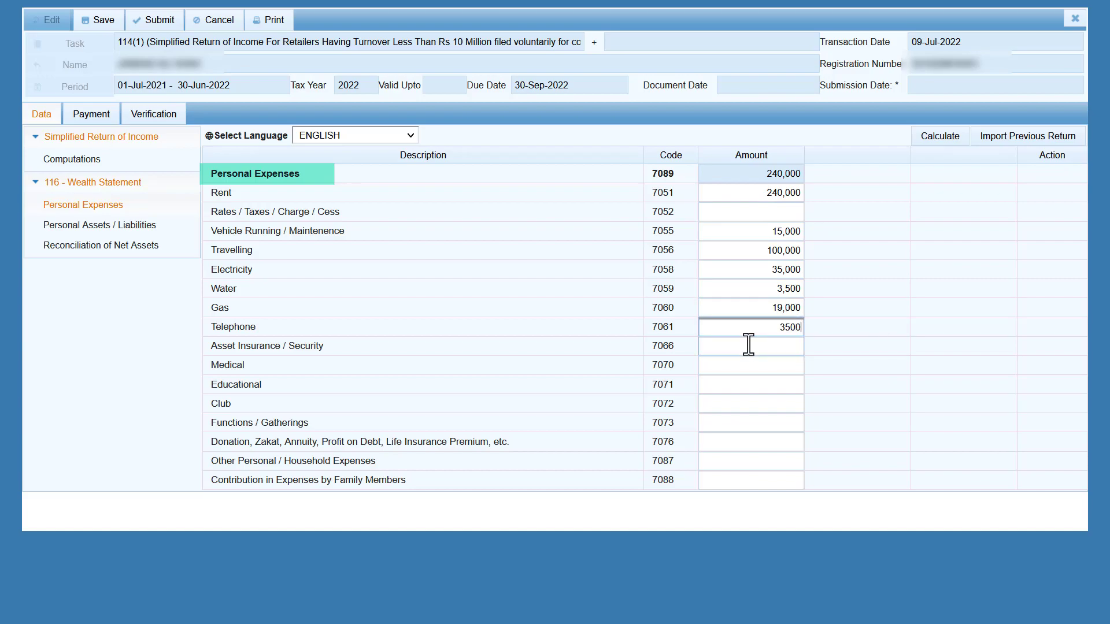
key(Tab)
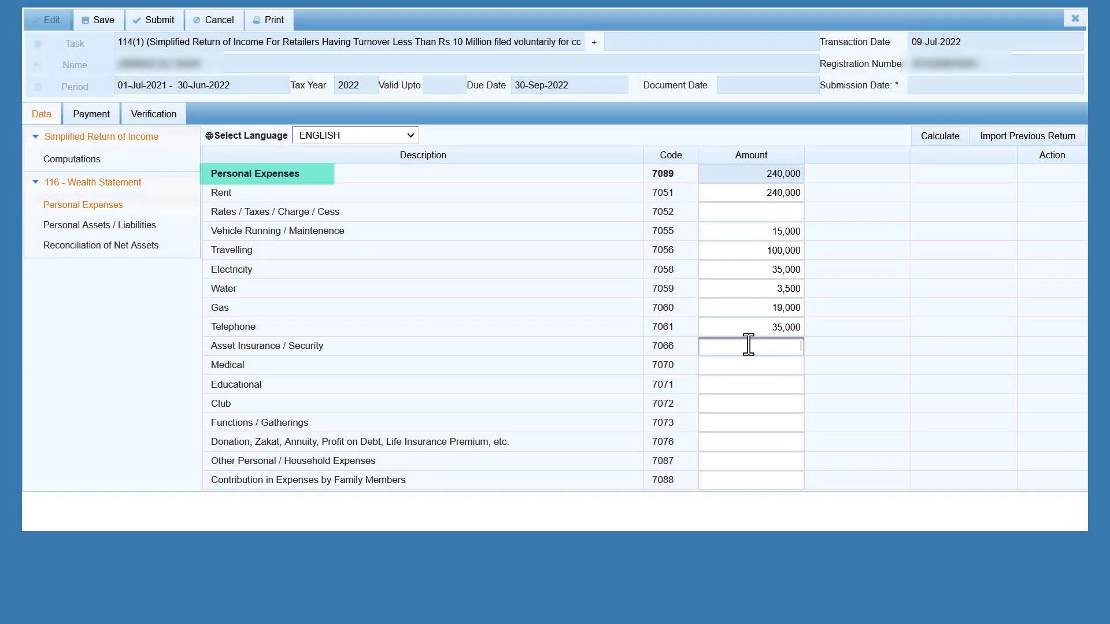
text(9)
key(BackSpace)
text(45000)
key(Tab)
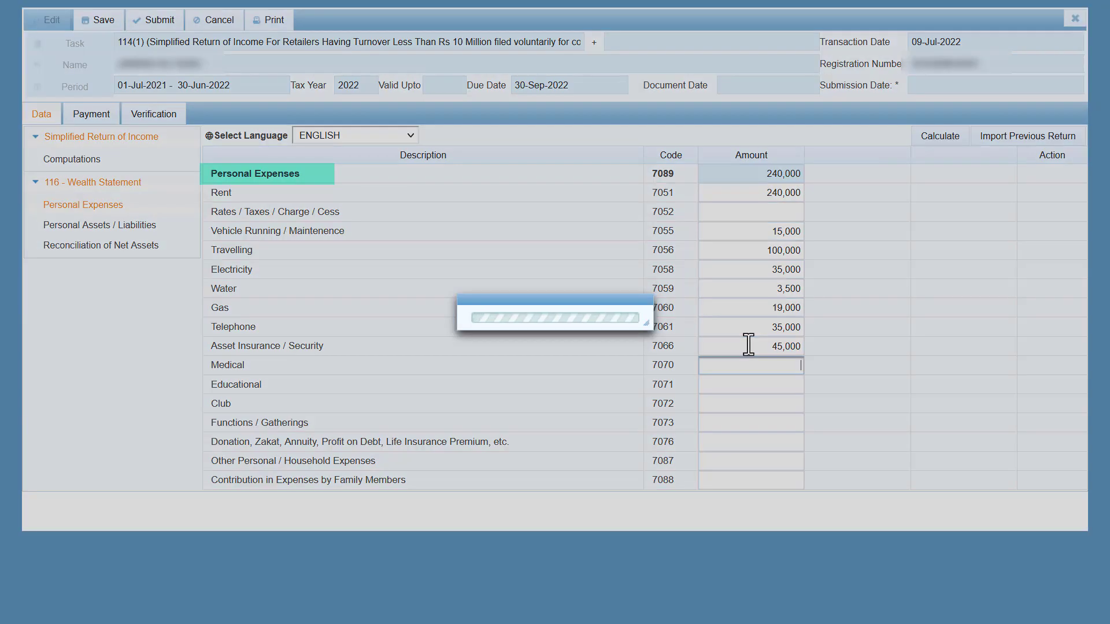
Enter personal expenses of 190,000 for Medical and 39,750 for Educational.
text(190)
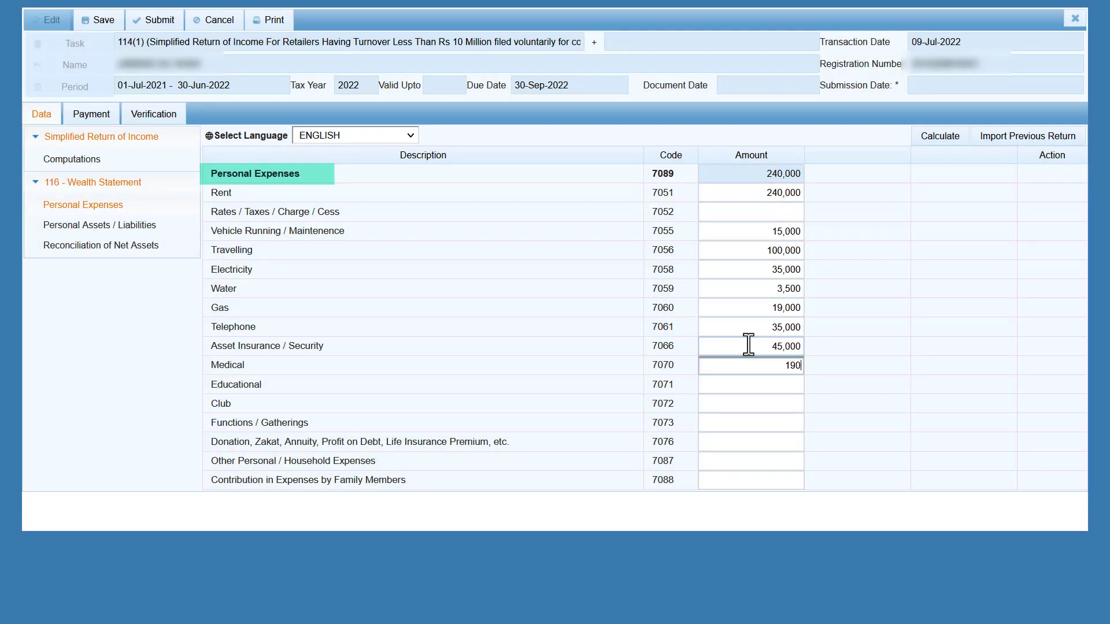
text(,0000)
key(Tab)
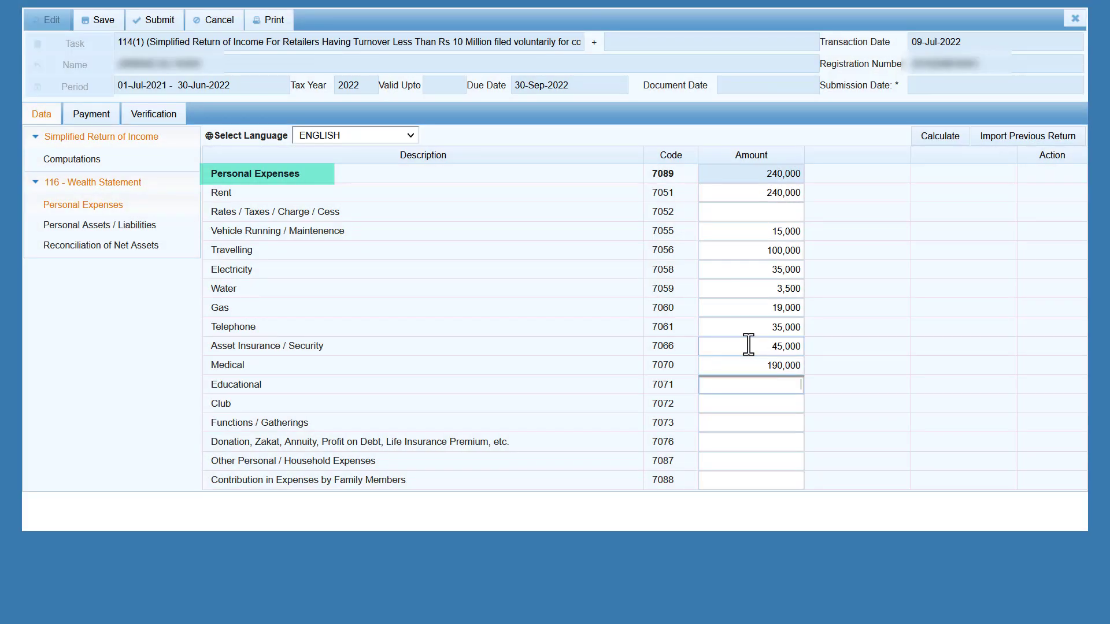
text(39,)
text(750)
key(Tab)
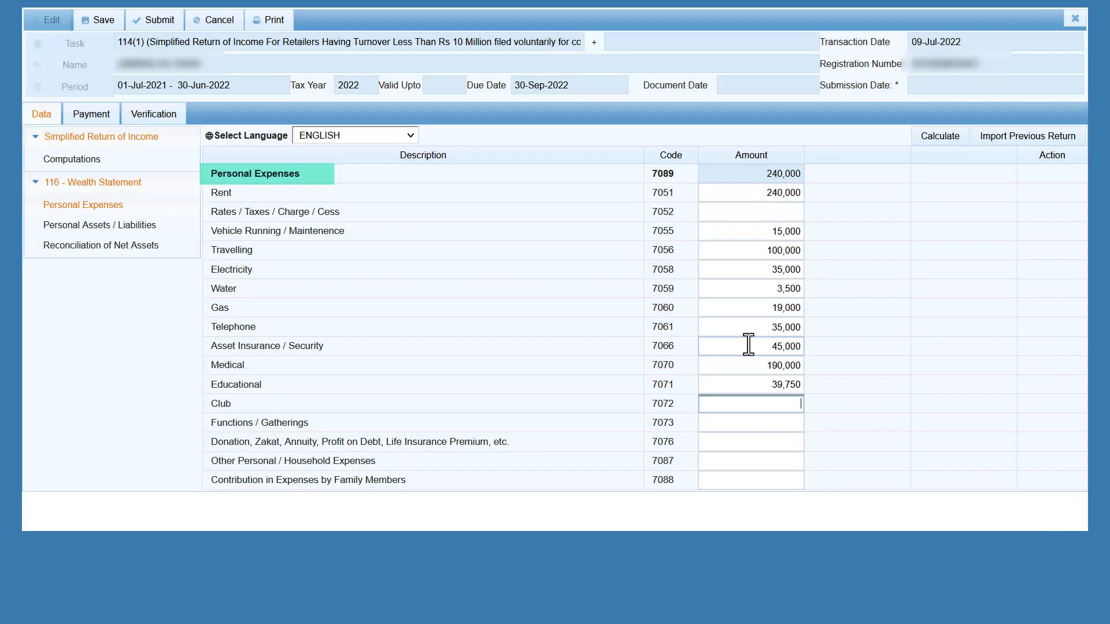
Set Club and Functions / Gatherings to 0, enter 19,850 for Donation, Zakat, Annuity, etc., and recalculate the personal expenses.
text(0)
key(Tab)
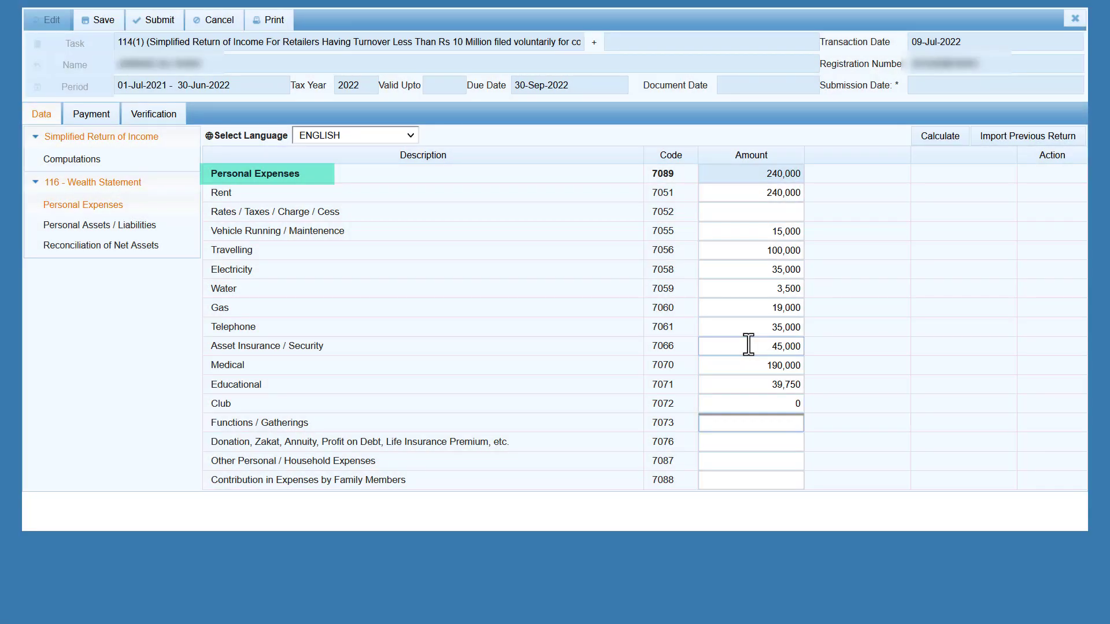
text(0)
key(Tab)
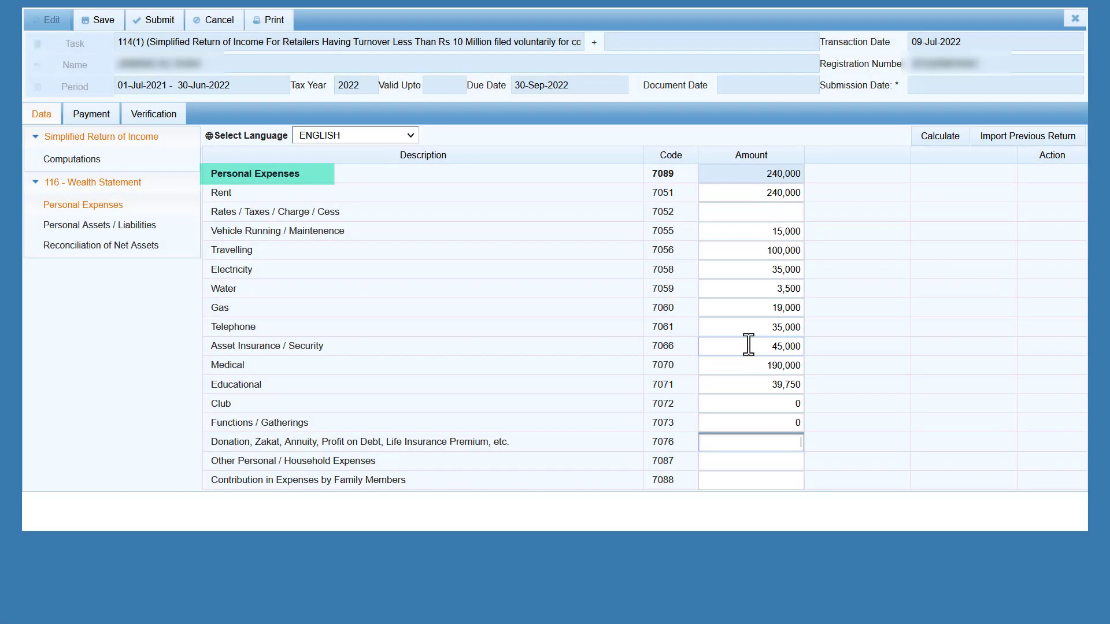
text(0)
key(BackSpace)
text(19850)
key(Tab)
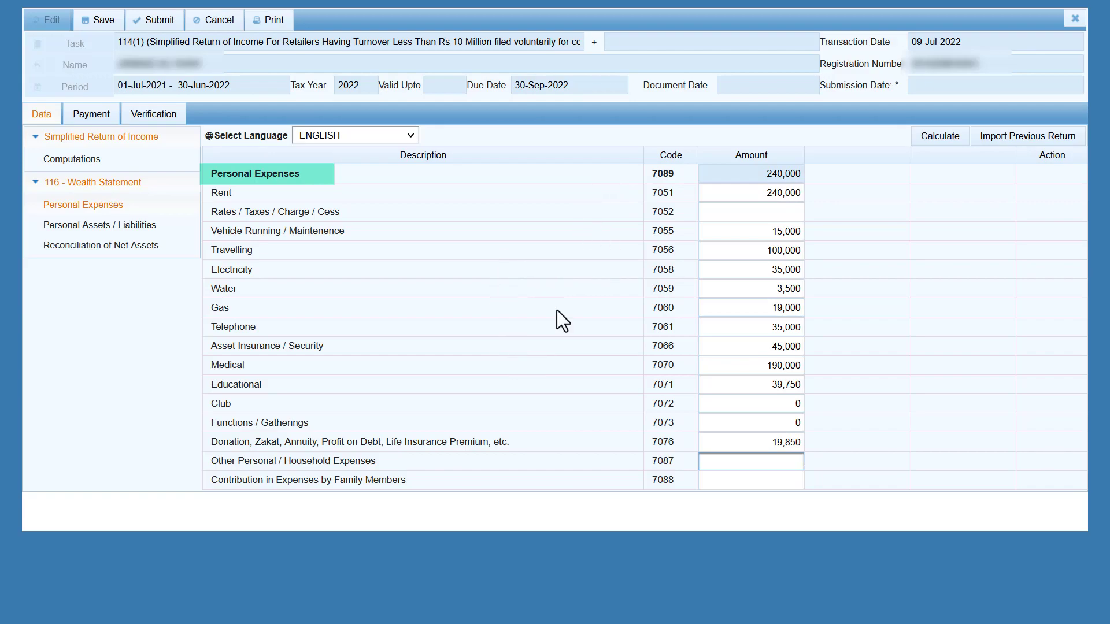
click(928, 137)
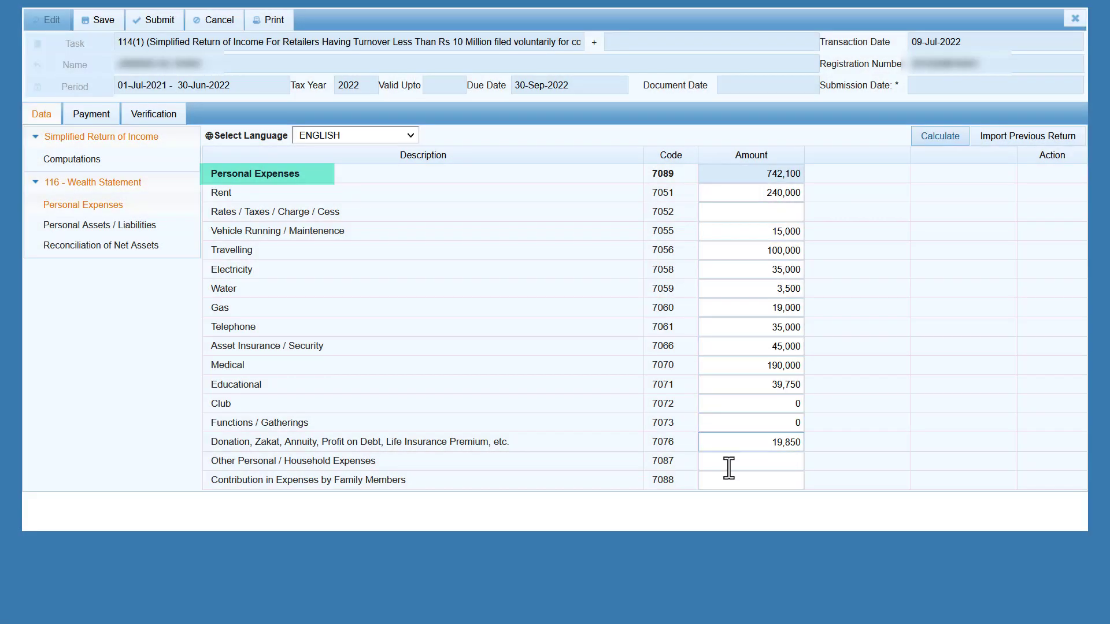
Enter 150,000 as Other Personal / Household Expenses and recalculate the personal expenses.
click(728, 462)
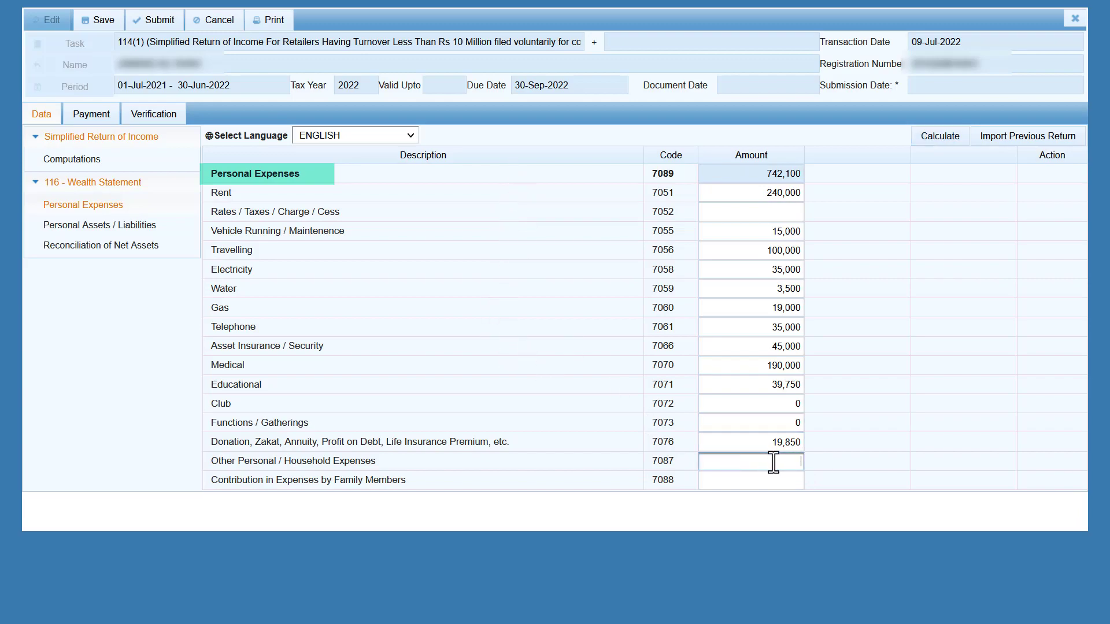
text(150,000)
key(Tab)
click(937, 139)
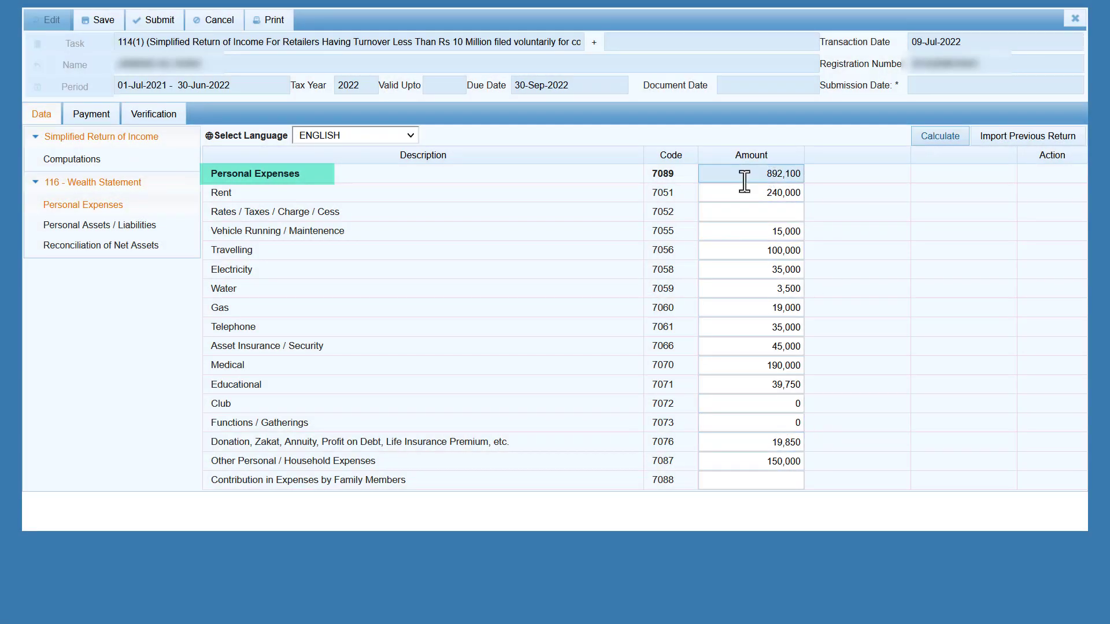
Open Personal Assets / Liabilities in the wealth statement and examine the details required for an Agricultural Property entry.
click(79, 230)
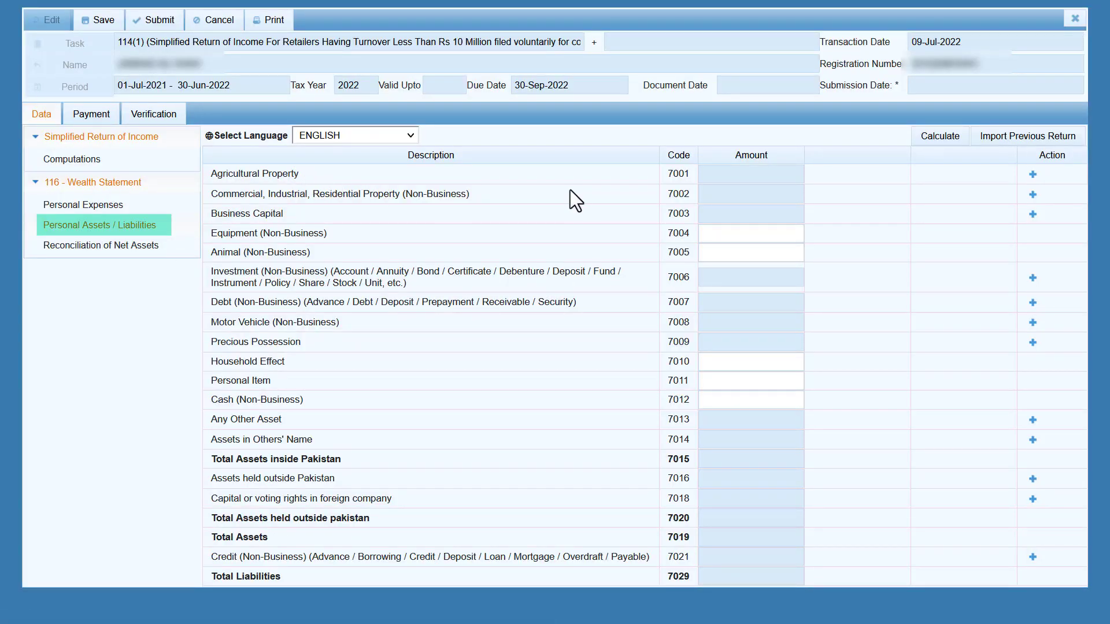
click(1033, 175)
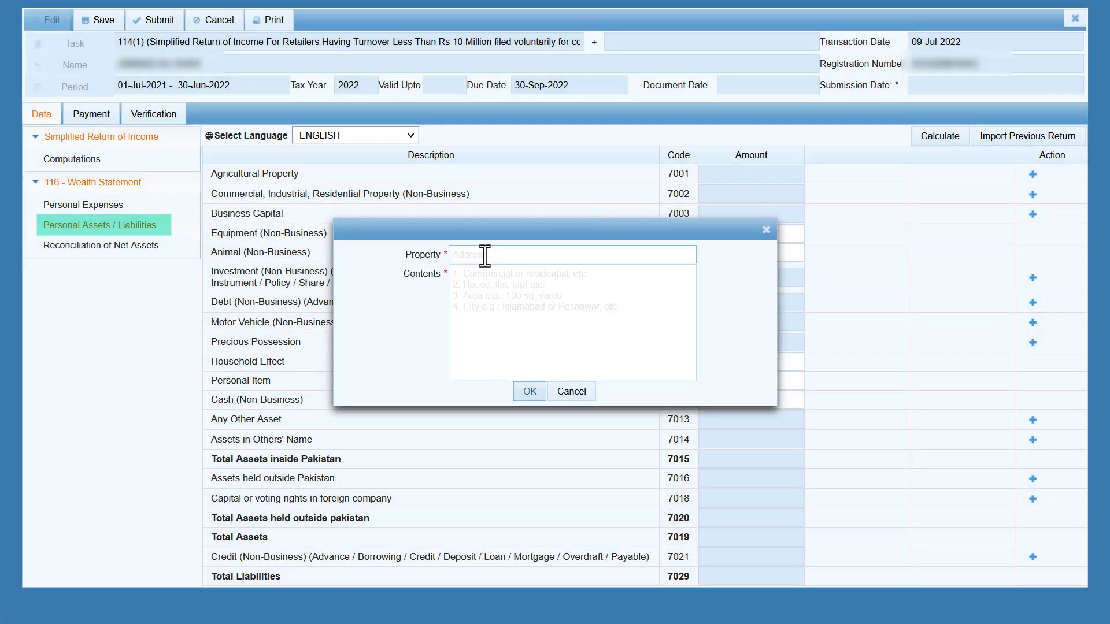
click(491, 277)
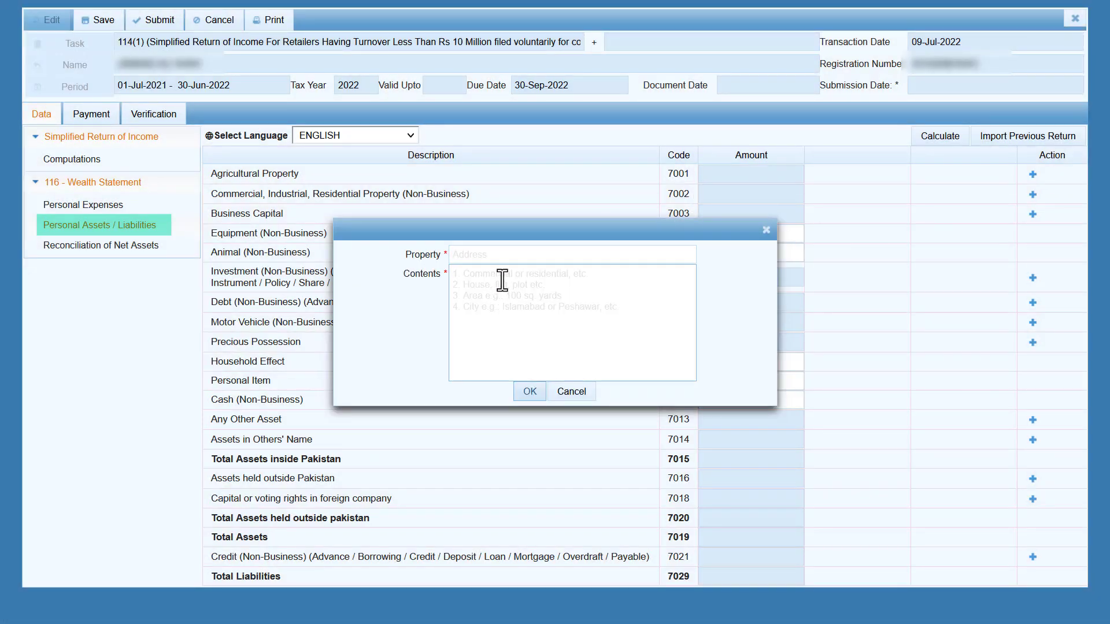
click(571, 393)
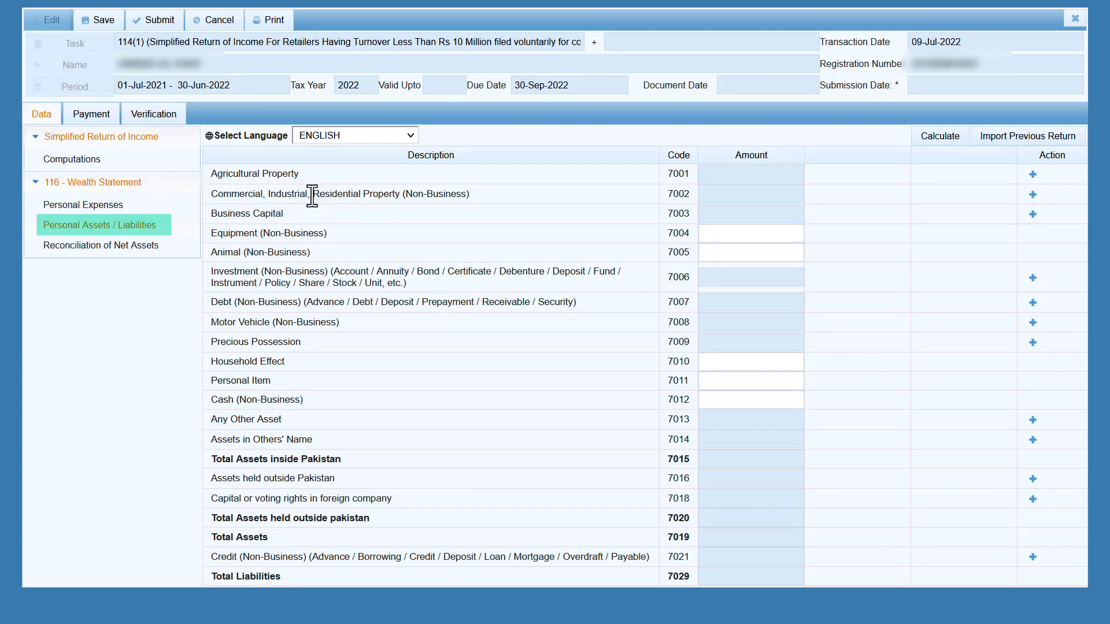
Examine the details required for a Commercial, Industrial, Residential Property (Non-Business) entry.
drag(313, 195, 400, 194)
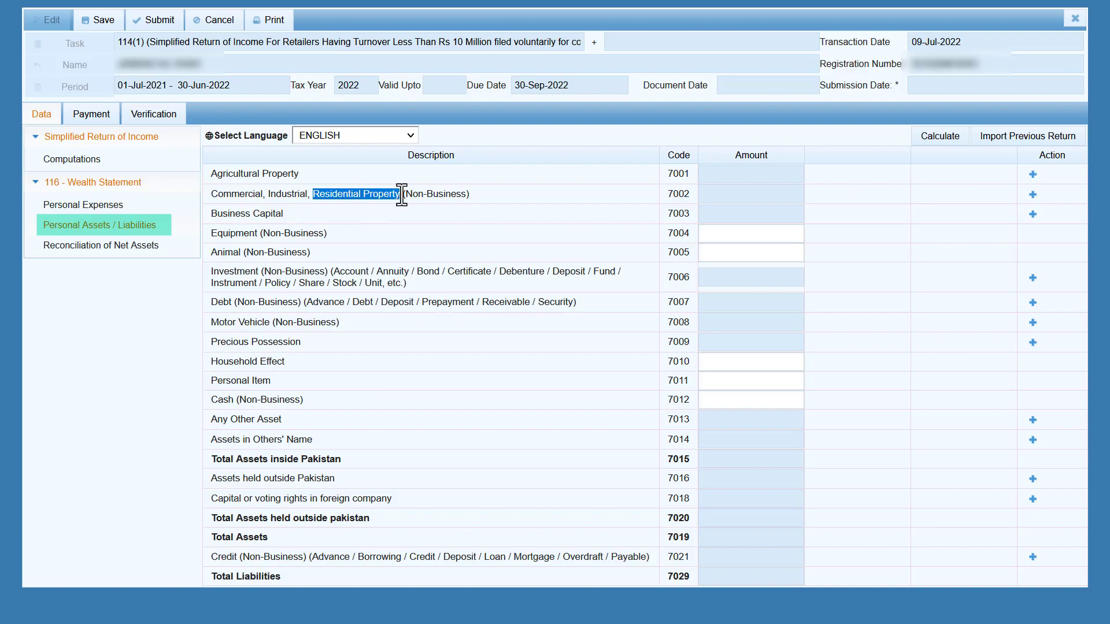
click(508, 193)
drag(477, 196, 398, 195)
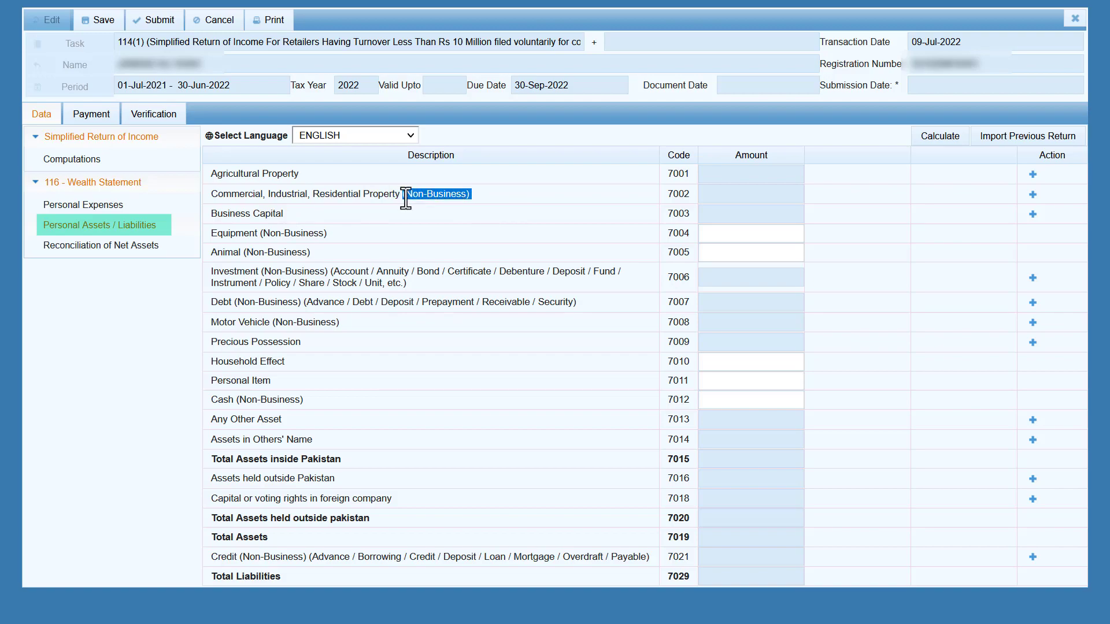
click(459, 177)
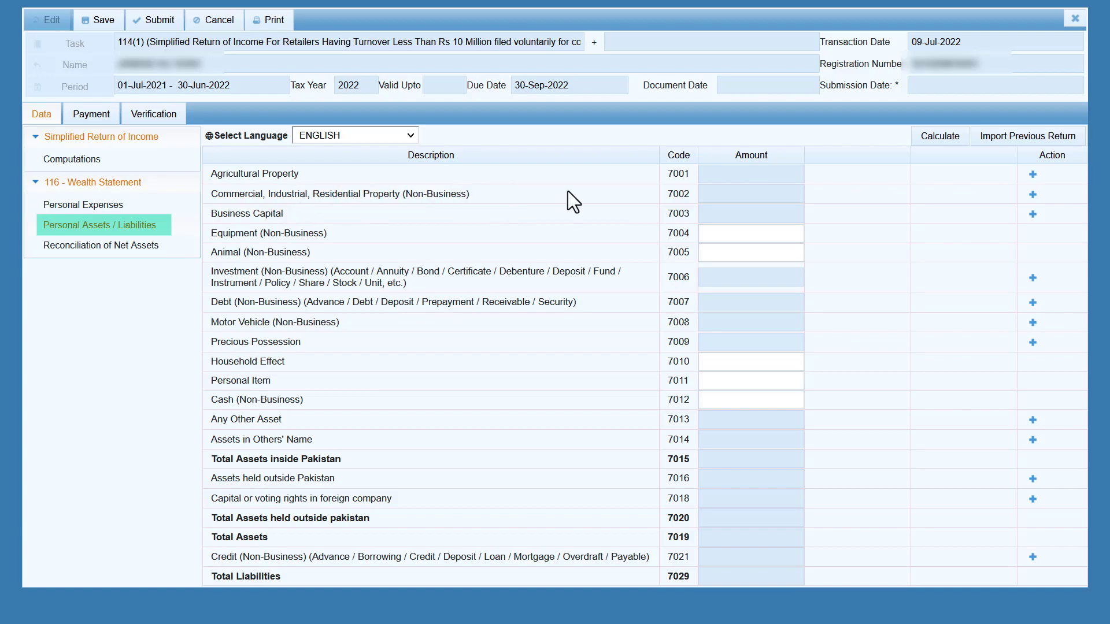
click(1032, 195)
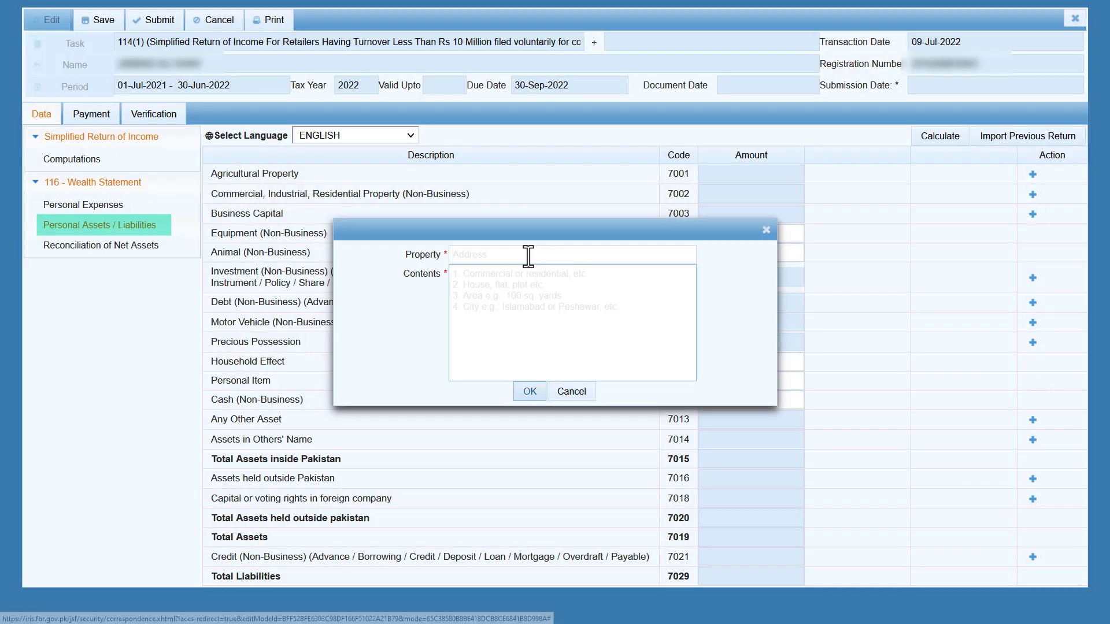
click(501, 290)
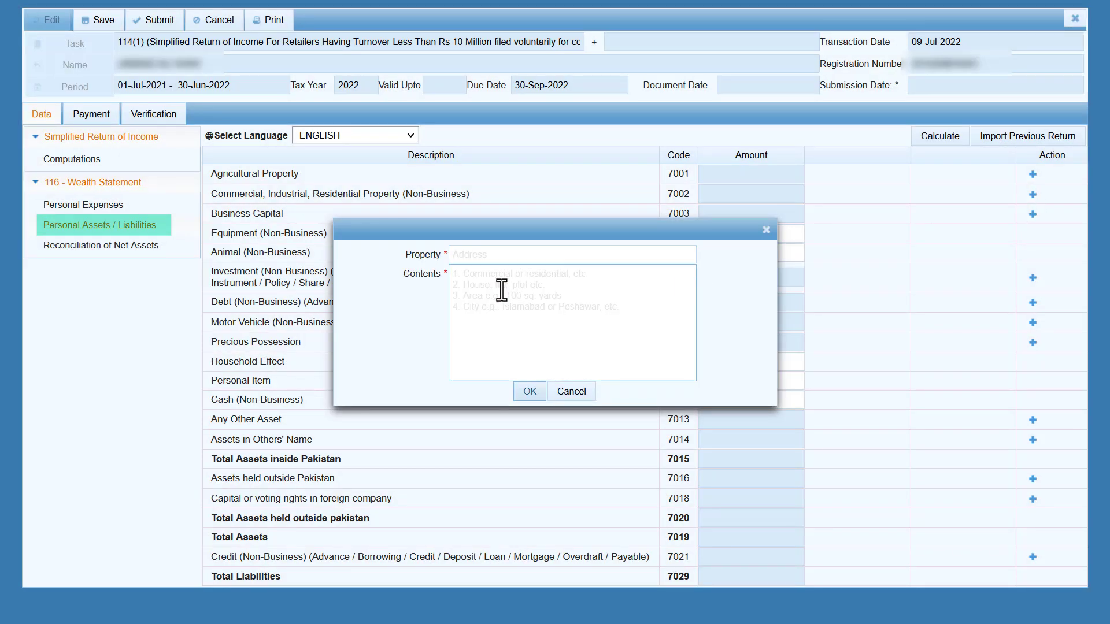
click(571, 391)
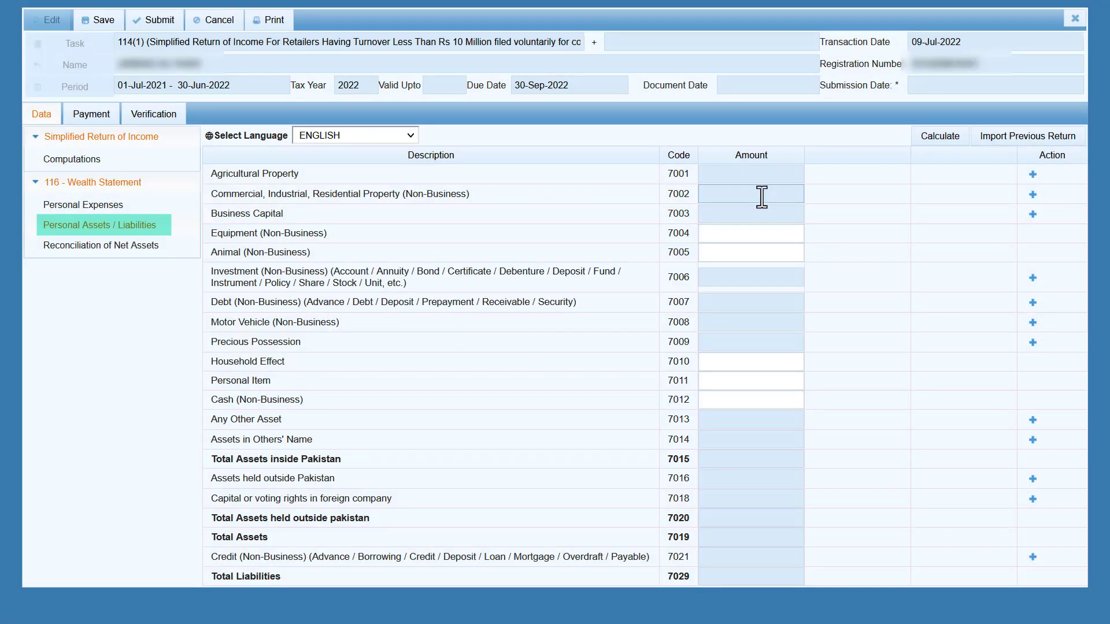
Review the business figures in Computations as reference for Business Capital, and return to Personal Assets / Liabilities.
drag(283, 214, 209, 213)
click(309, 209)
click(123, 156)
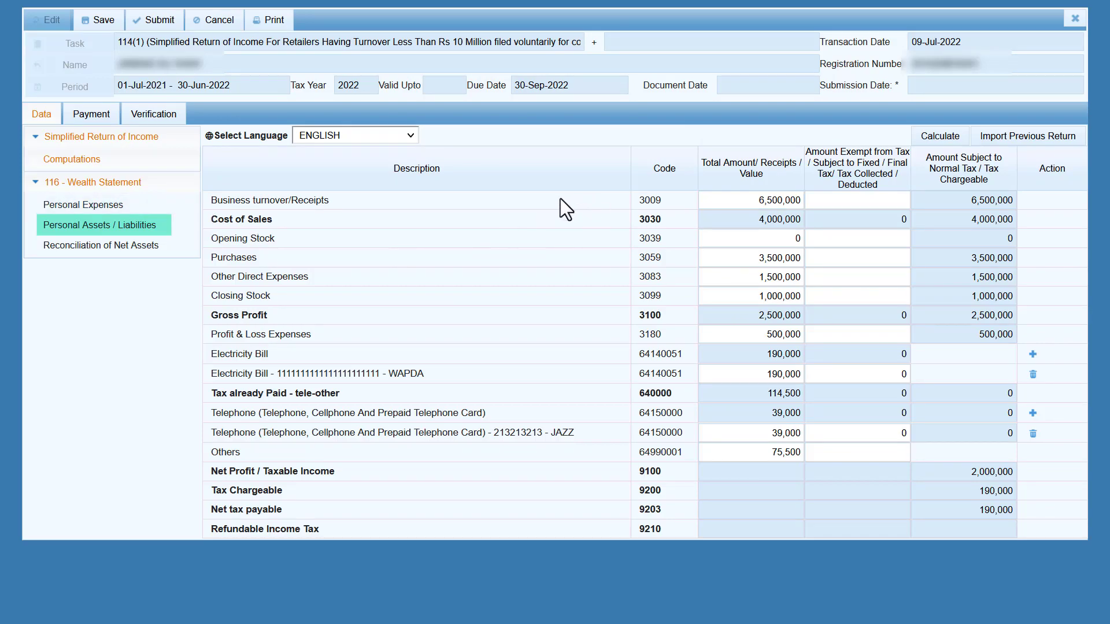
click(110, 245)
click(113, 227)
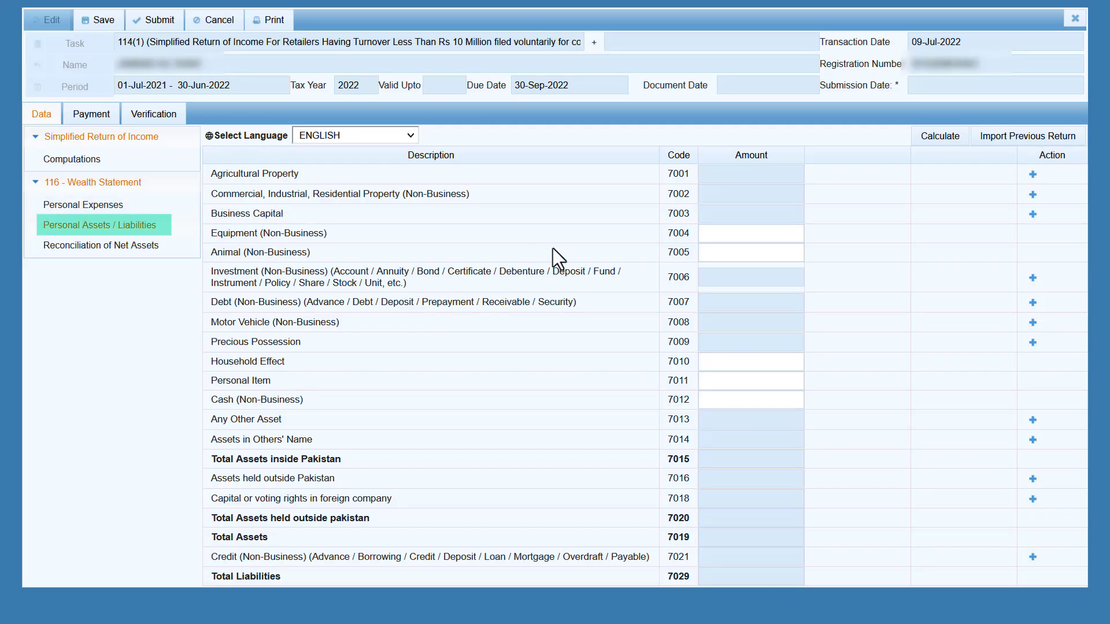
Add a Business Capital entry for the business SKY CABLES.
click(1033, 215)
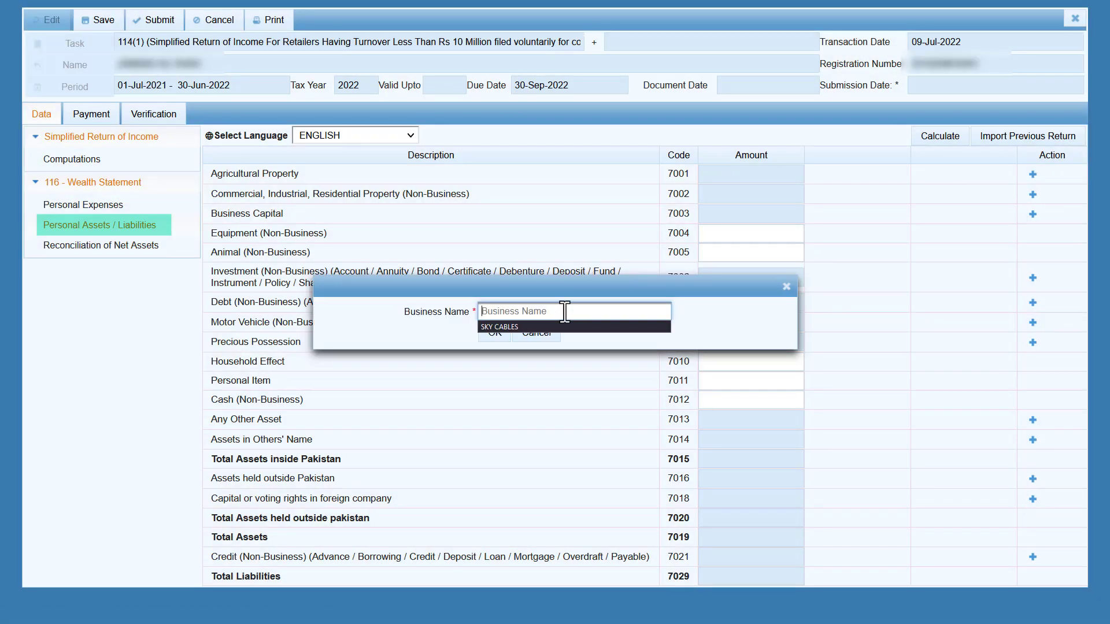
click(557, 327)
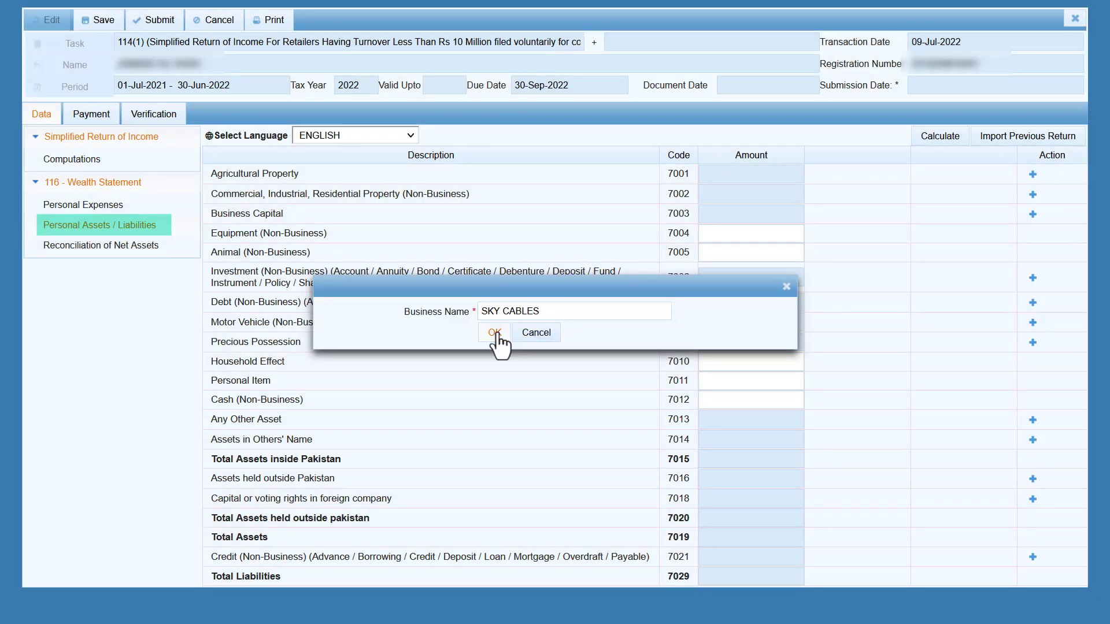
click(495, 333)
Set the SKY CABLES business capital to 3,500,000 and recalculate the assets.
click(743, 233)
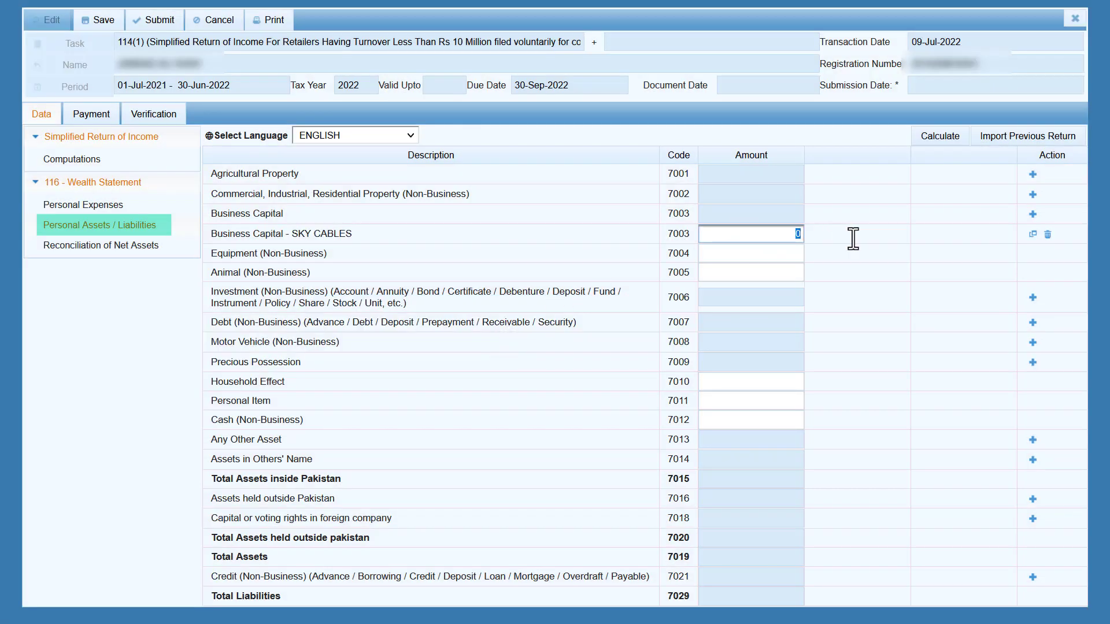
text(350000)
key(Tab)
click(780, 235)
click(780, 234)
text(00)
click(935, 131)
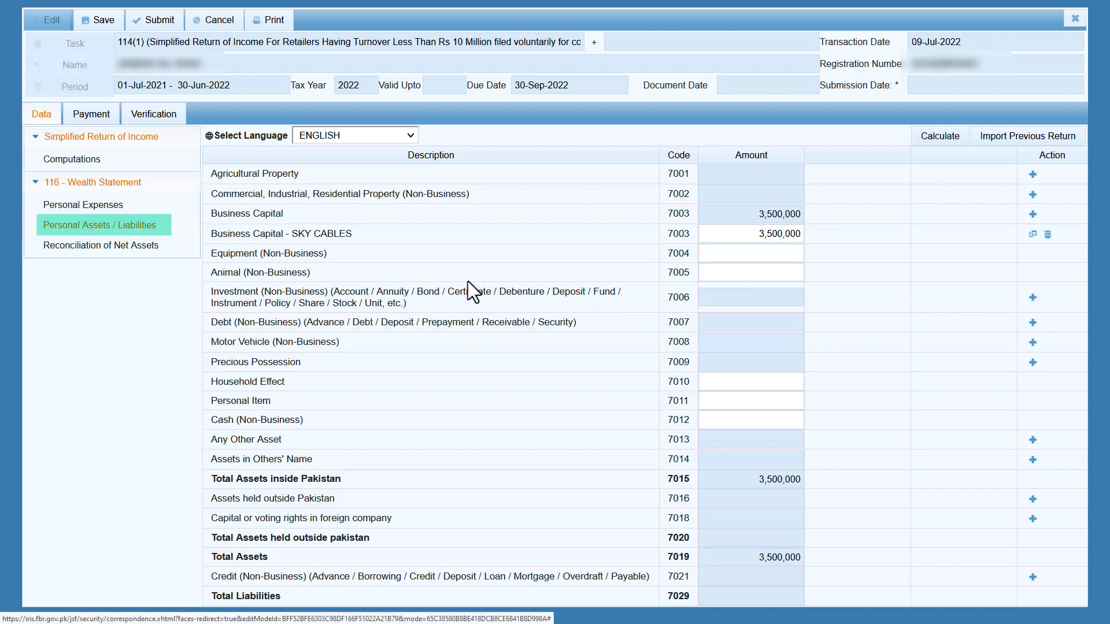
Add an Investment (Non-Business) entry with the account number, contents "Saving" and an amount of 150,000.
double_click(431, 293)
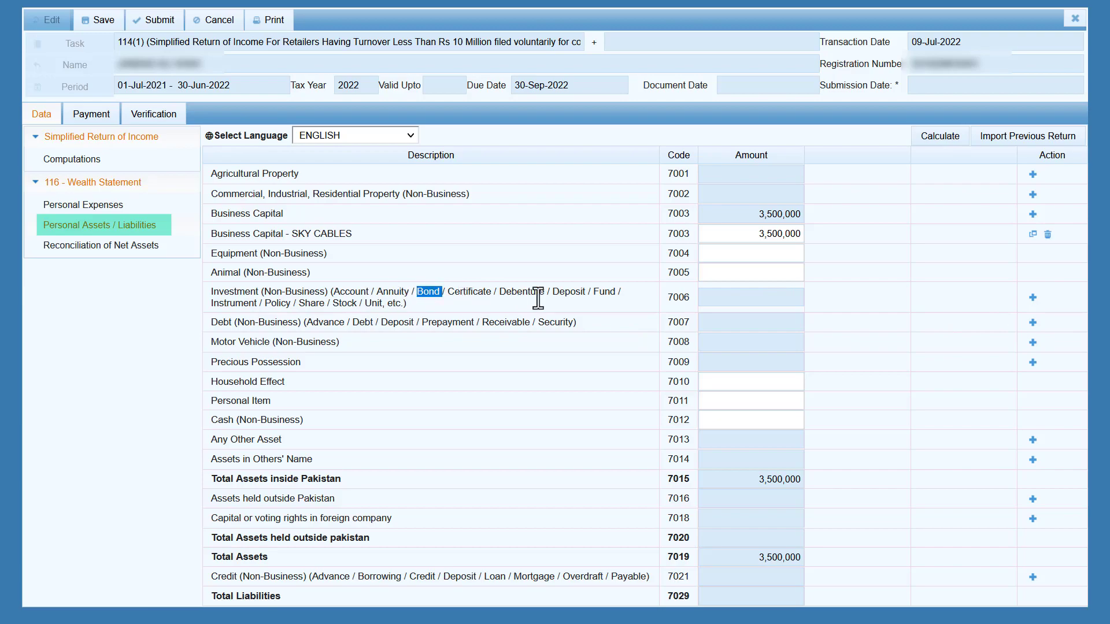
double_click(570, 293)
click(532, 305)
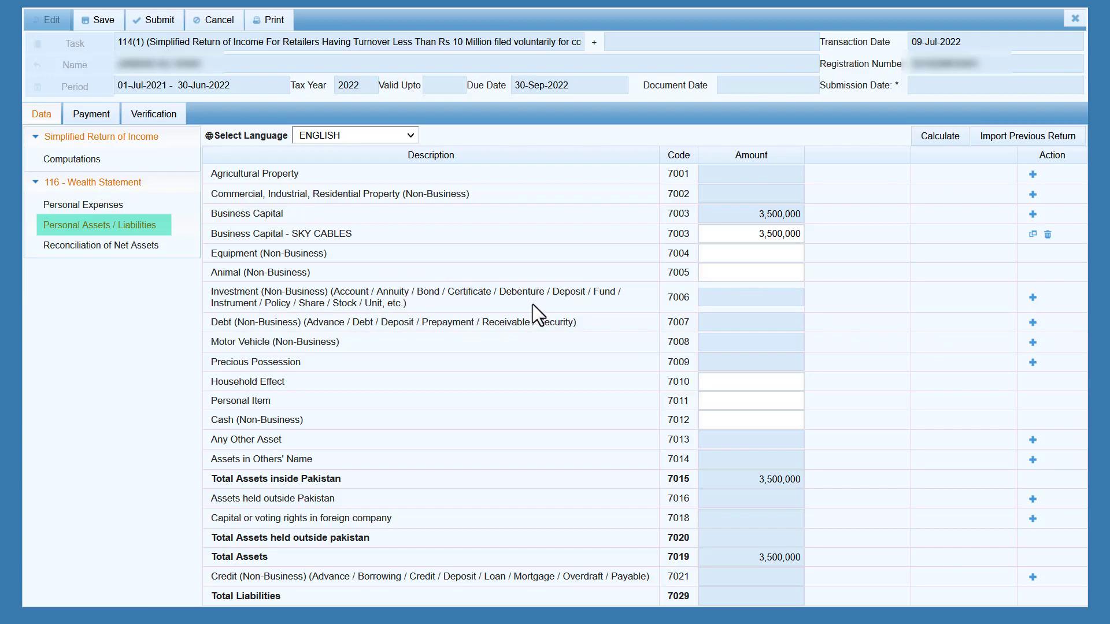
click(1032, 298)
click(565, 255)
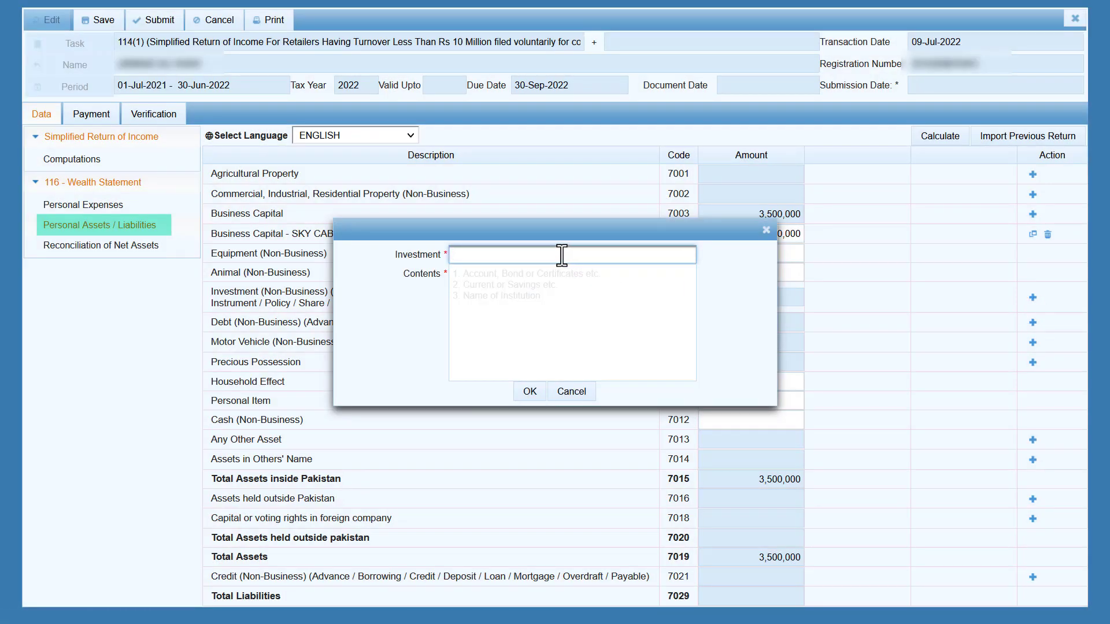
text(111111)
key(Return)
click(538, 290)
text(Saving)
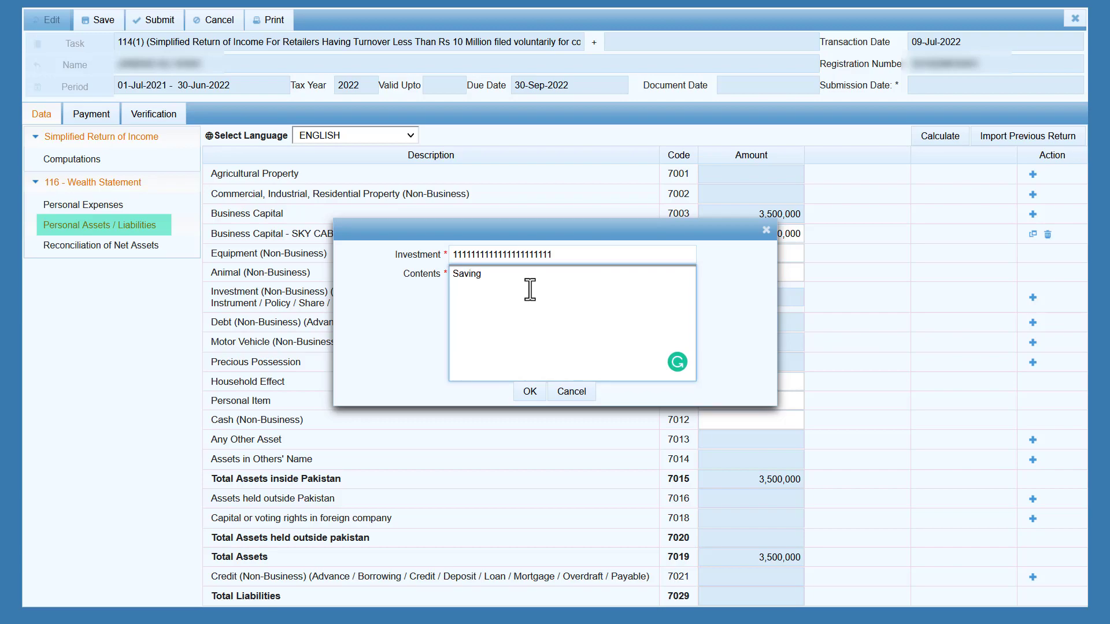
click(528, 392)
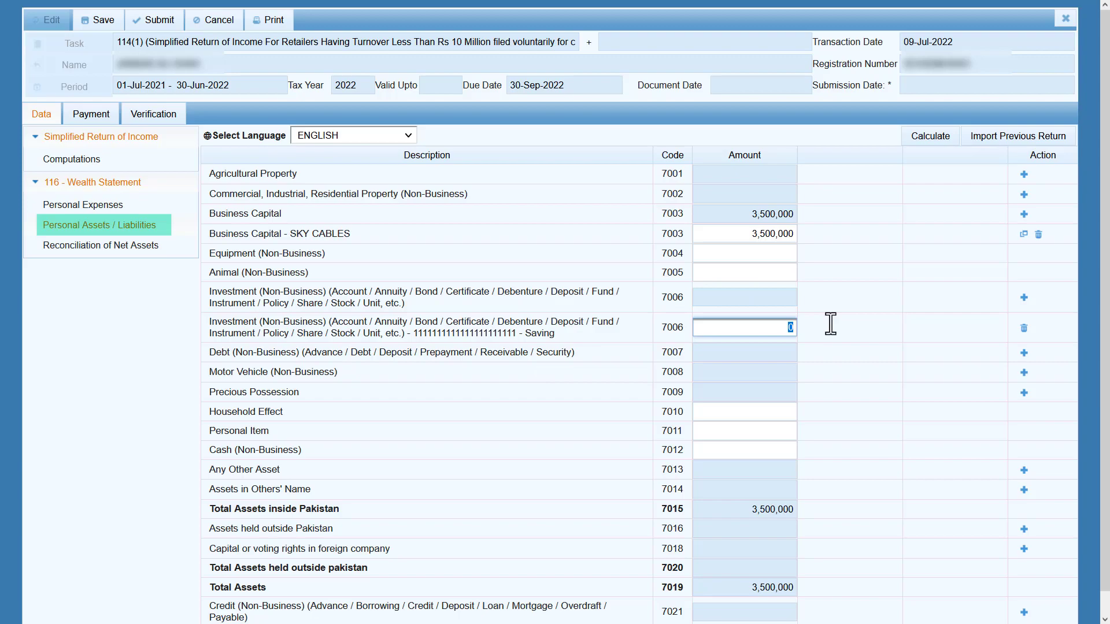
text(150000)
key(Tab)
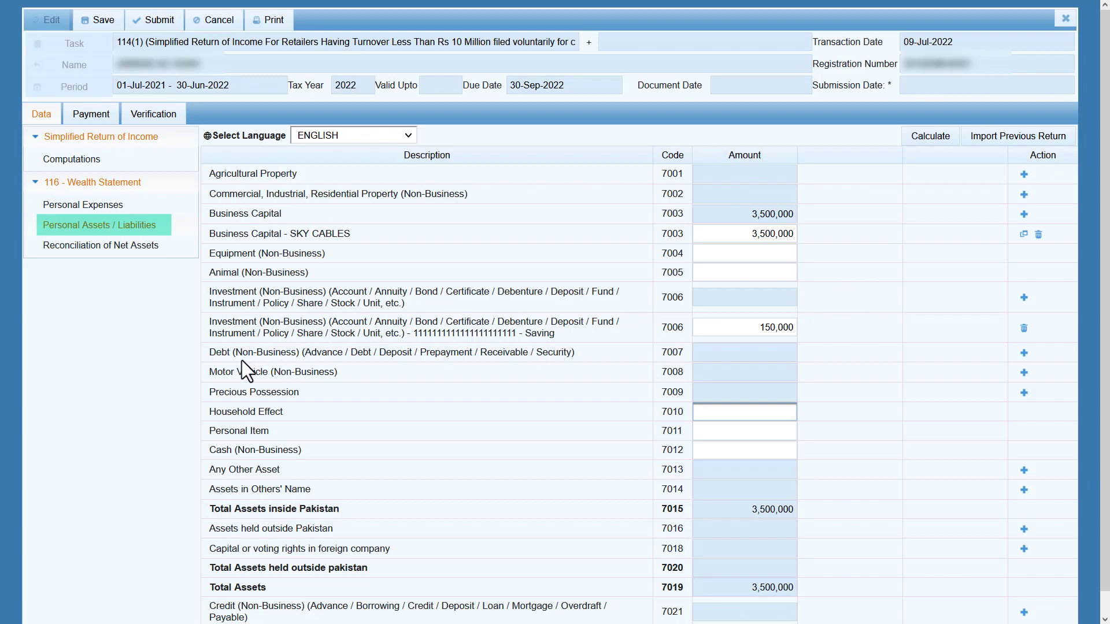
Examine the debtor details required for a Debt (Non-Business) entry.
double_click(231, 352)
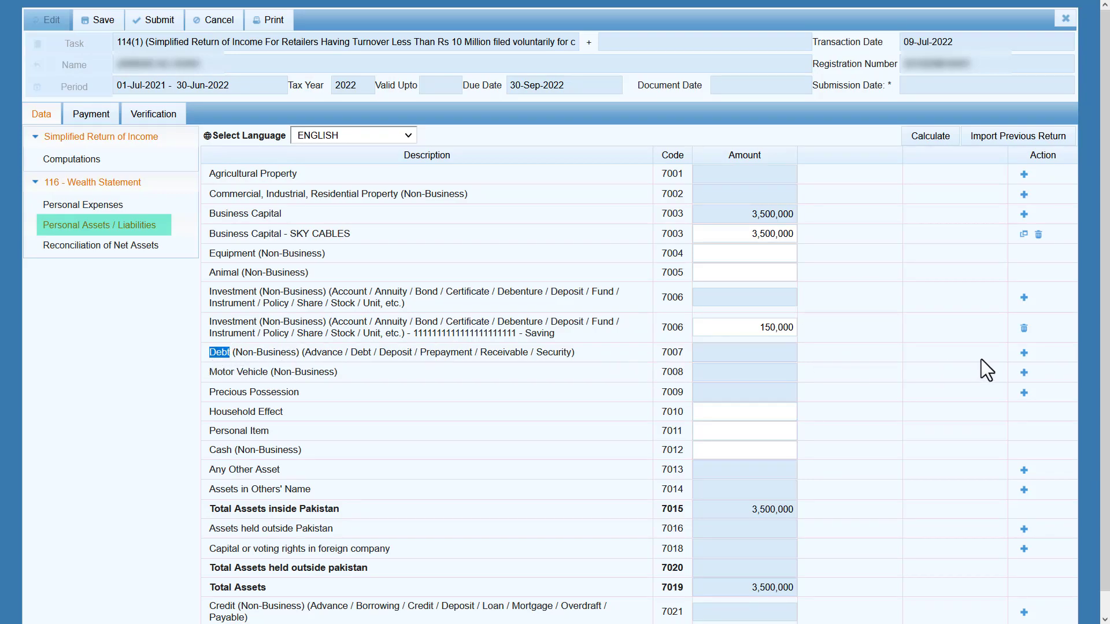
click(1024, 353)
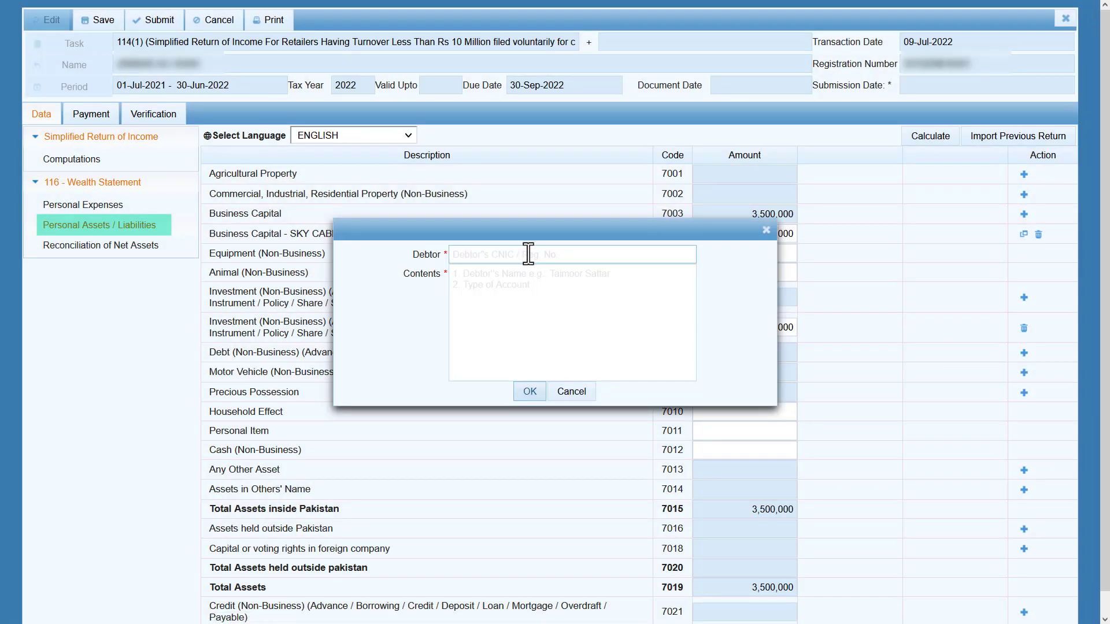
click(518, 290)
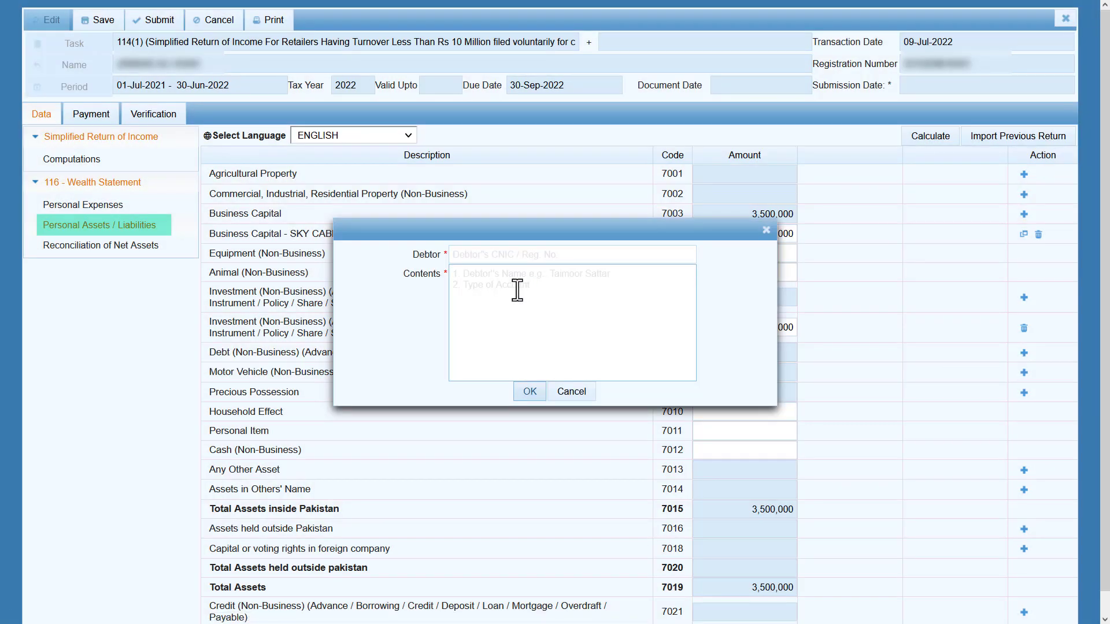
click(563, 388)
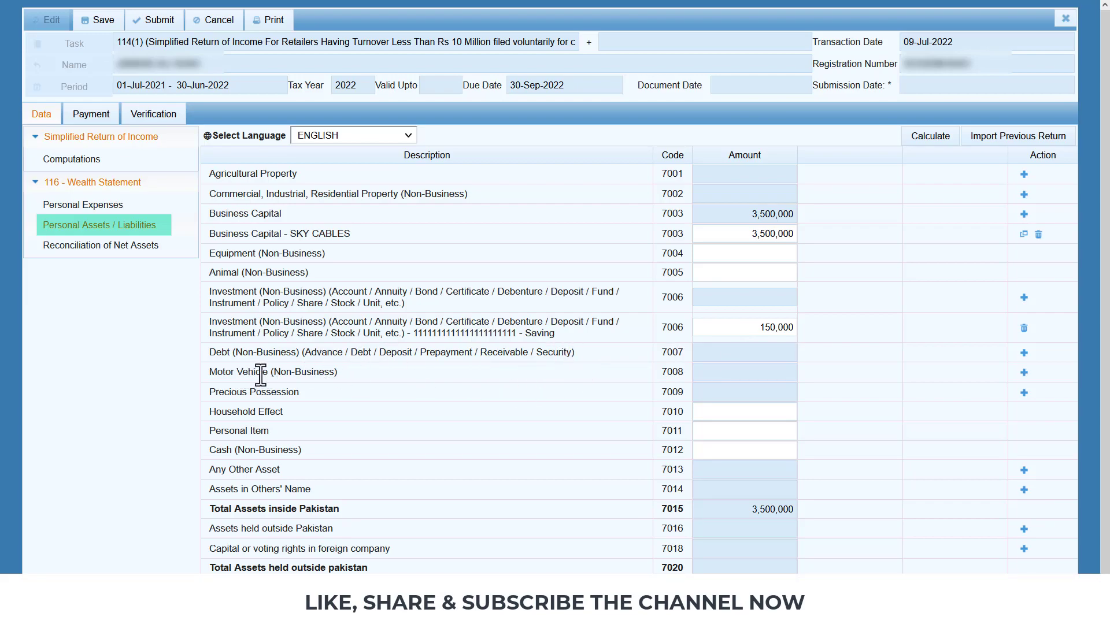
Add a Motor Vehicle (Non-Business) entry with LES as the vehicle and "CD 70" as its contents.
drag(268, 373, 204, 372)
click(424, 366)
click(1023, 373)
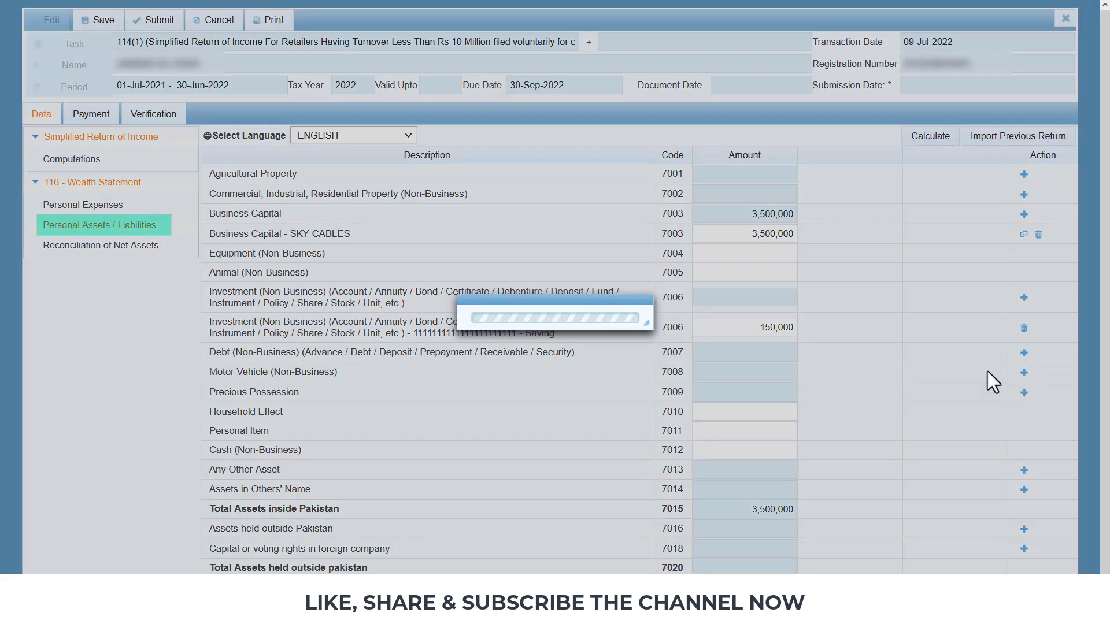
click(541, 255)
text(LES)
key(Tab)
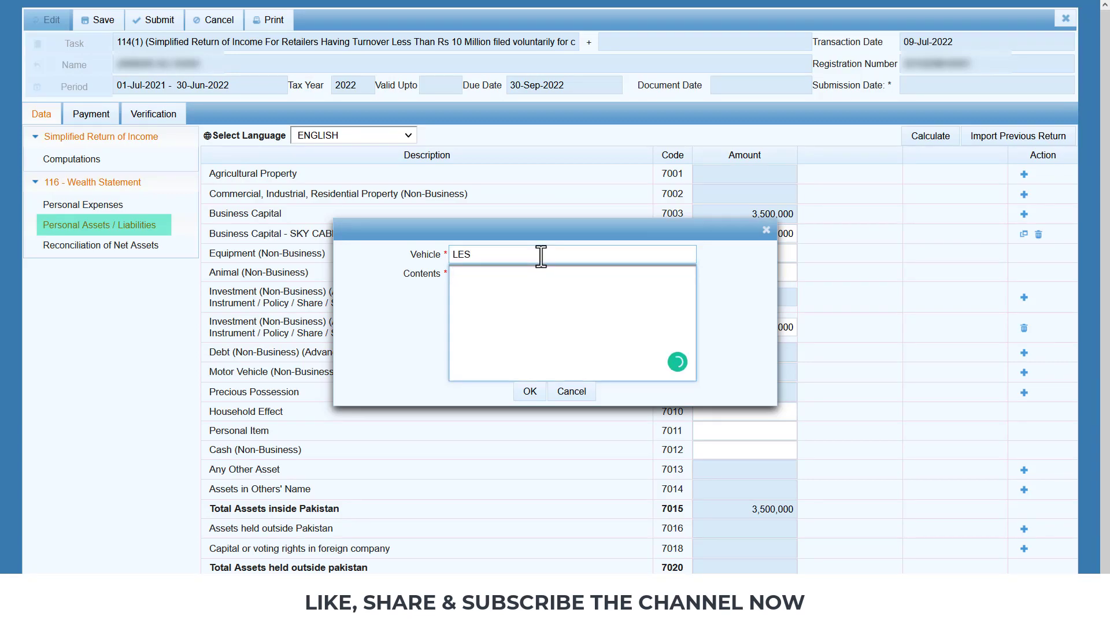
text(CD 70)
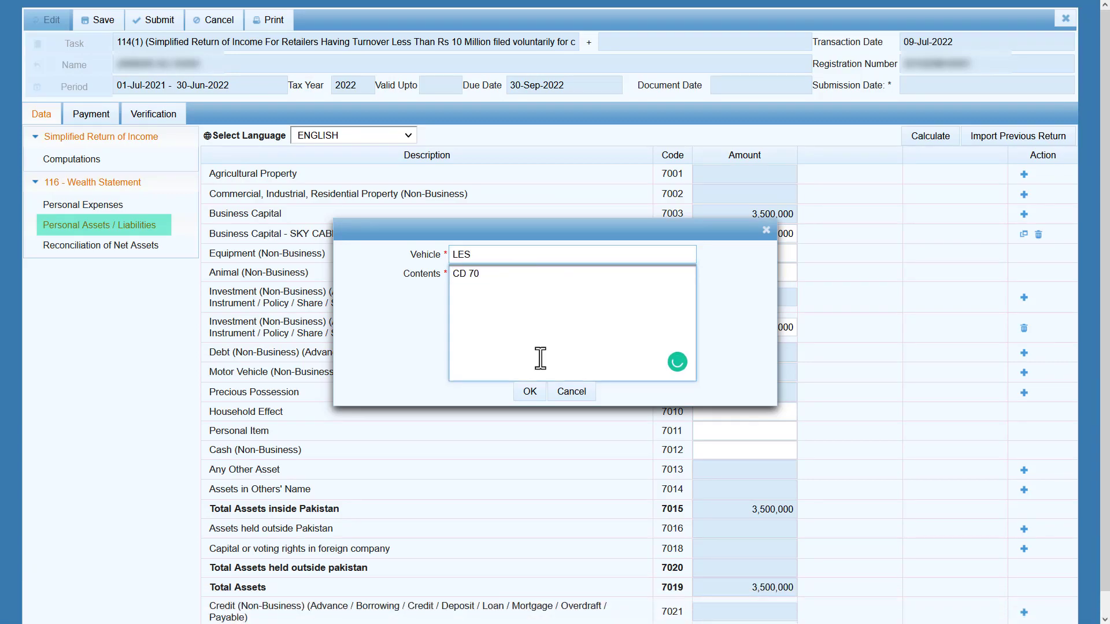
click(530, 392)
Set the amount of the LES - CD 70 motor vehicle to 75,000.
click(793, 393)
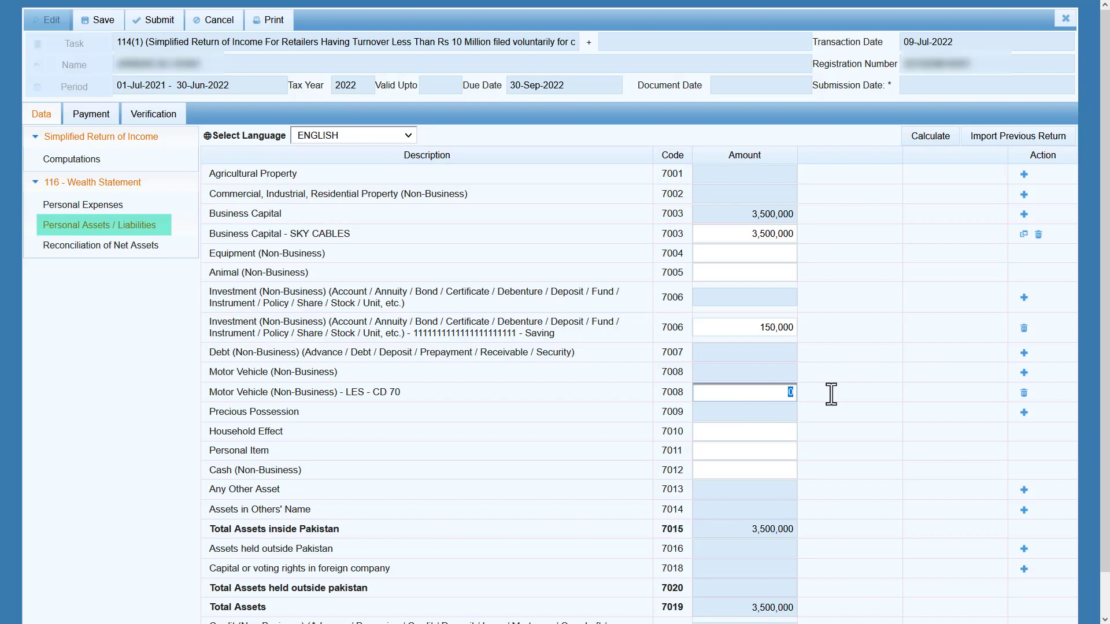
text(75000)
key(Tab)
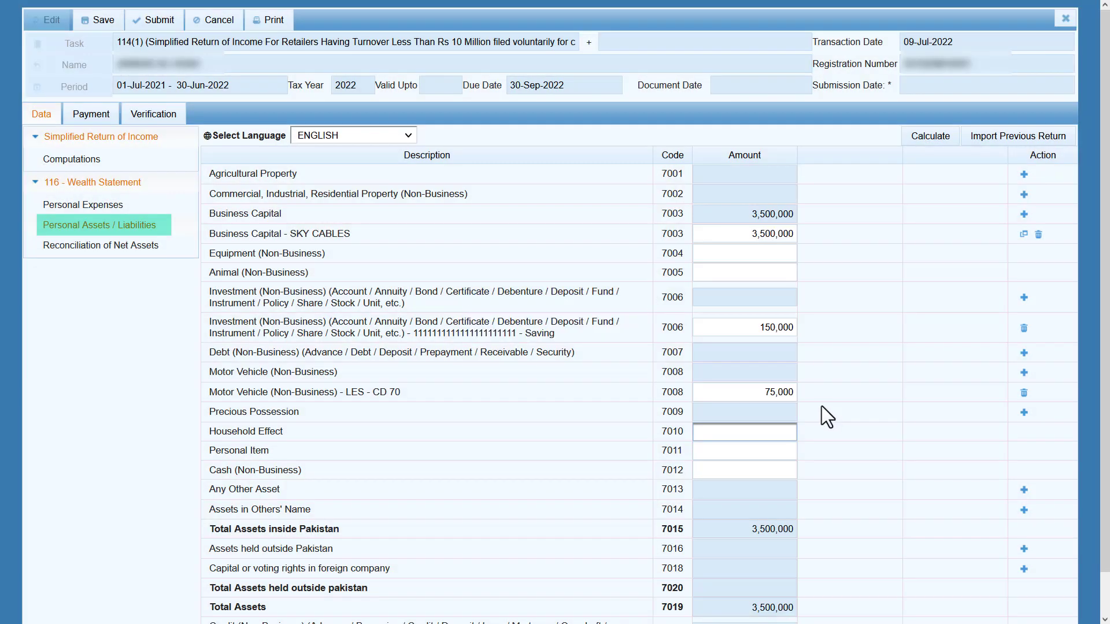
key(shift+Tab)
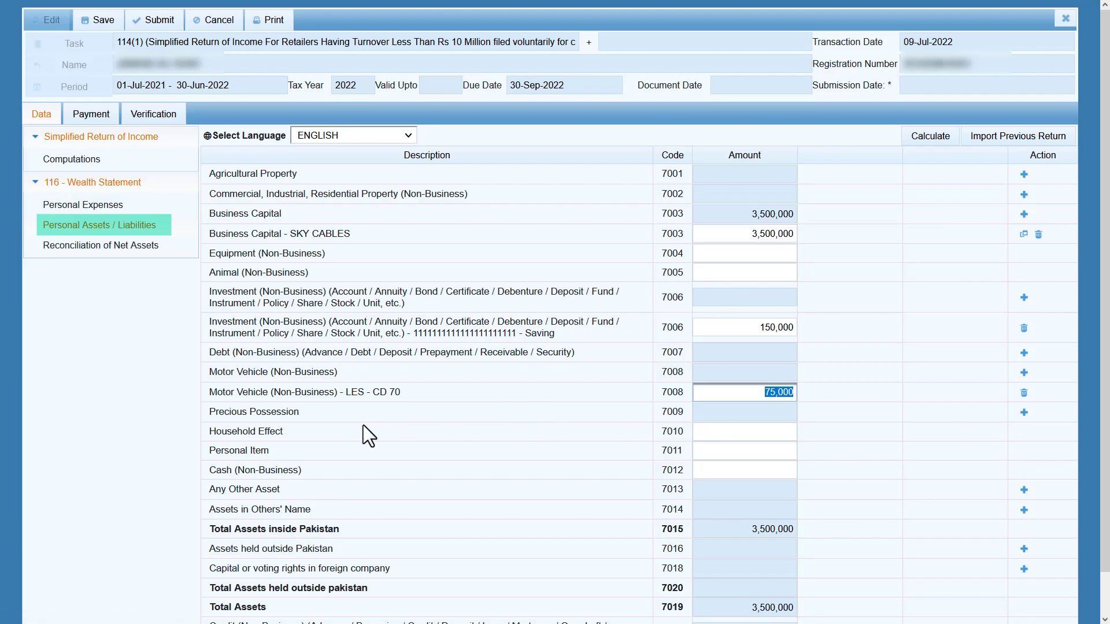
Enter 120,000 for Household Effect and 350,000 for Personal Item.
click(741, 431)
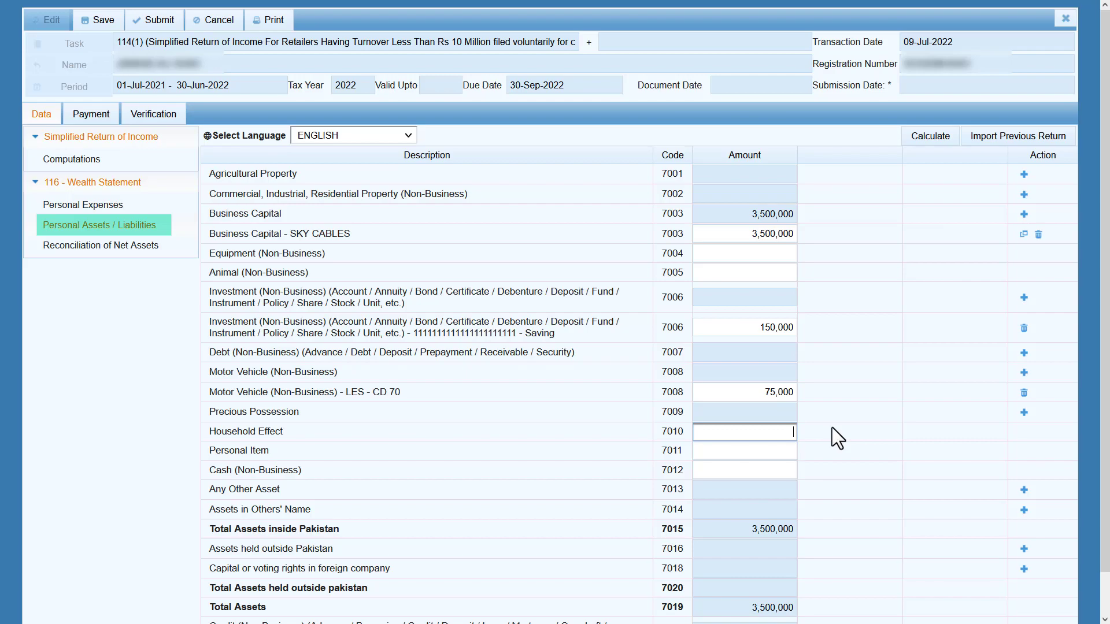
text(1200000)
key(BackSpace)
key(Tab)
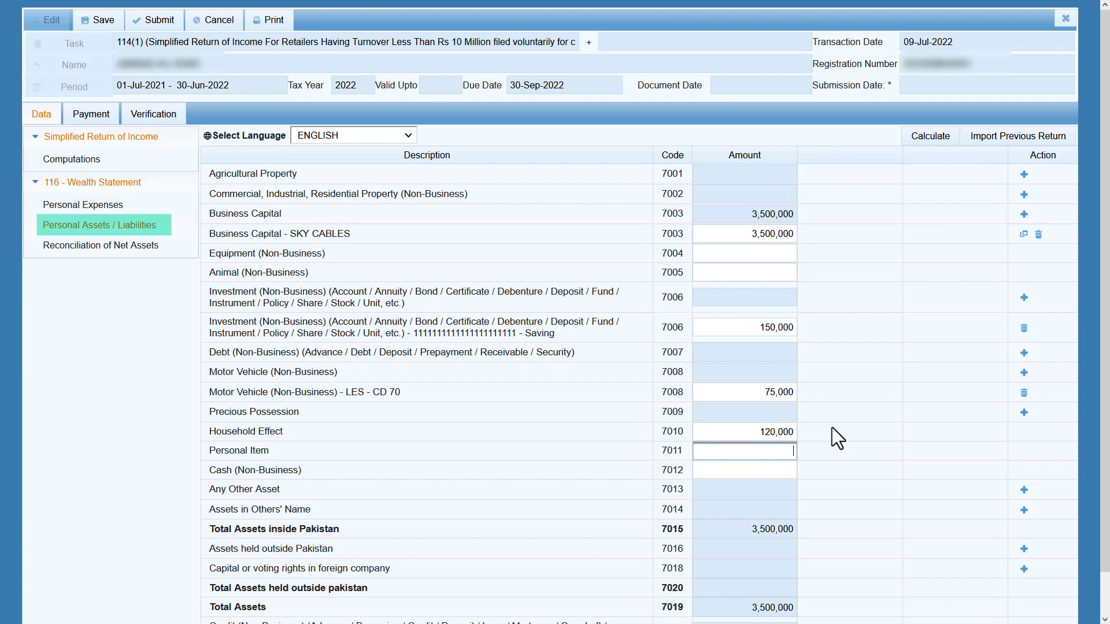
text(350000)
key(Tab)
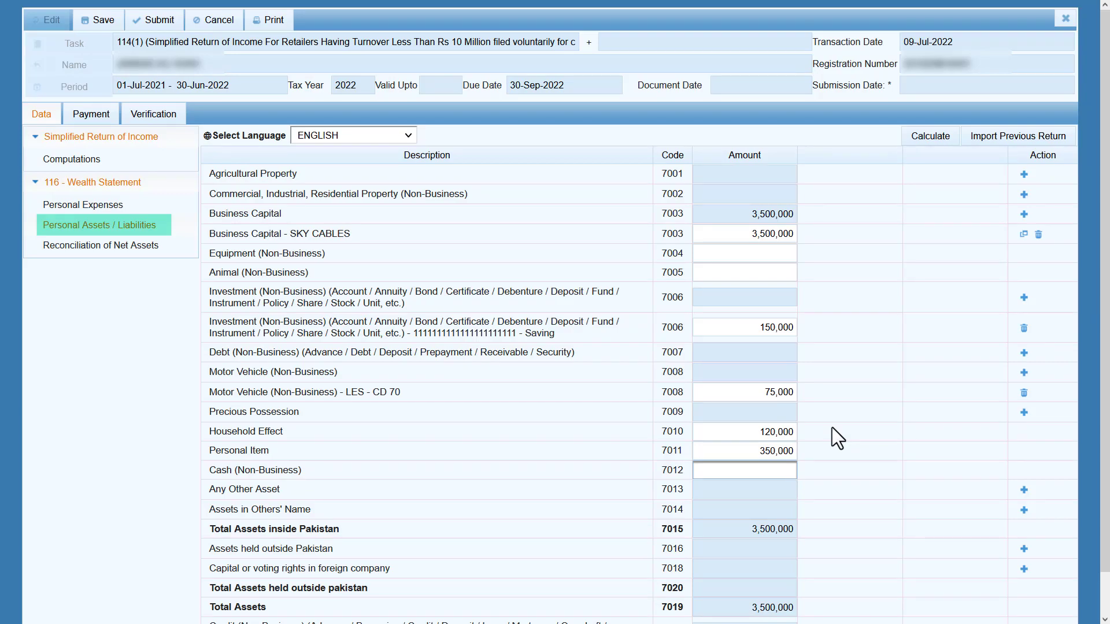
Enter 150,000 for Cash (Non-Business) and examine the contents required for an Assets in Others' Name entry.
text(1500000)
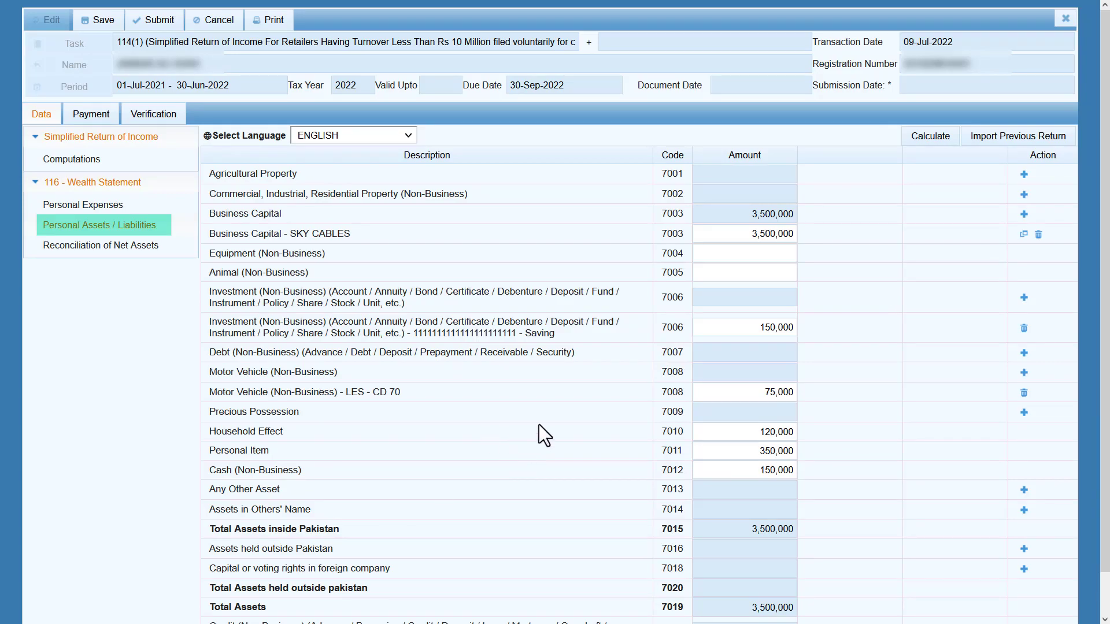
triple_click(272, 490)
click(311, 488)
click(1024, 510)
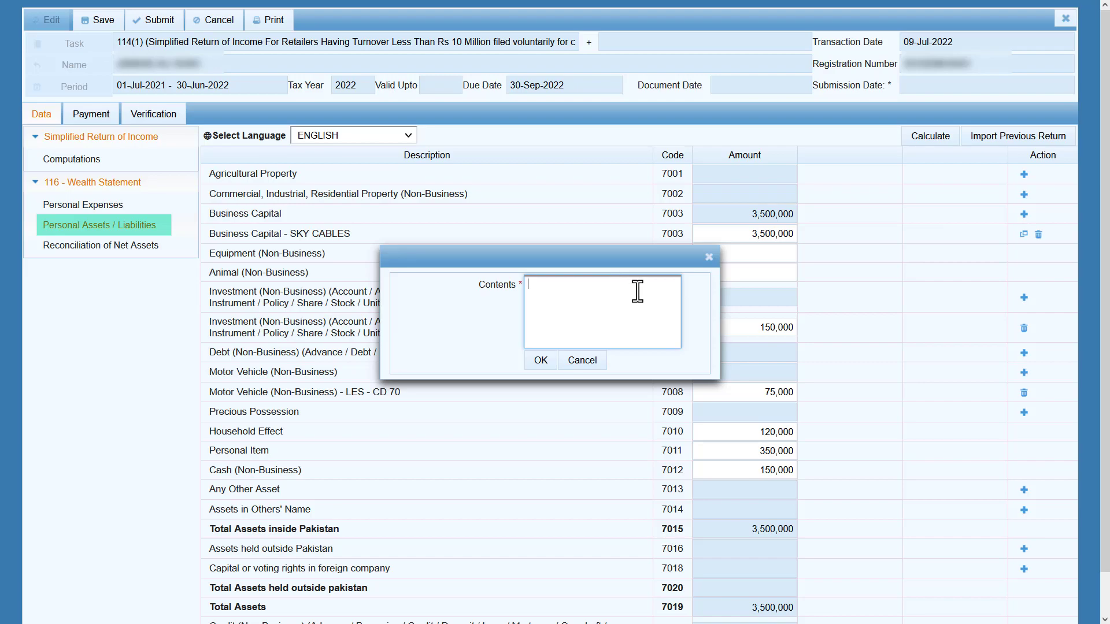
click(585, 362)
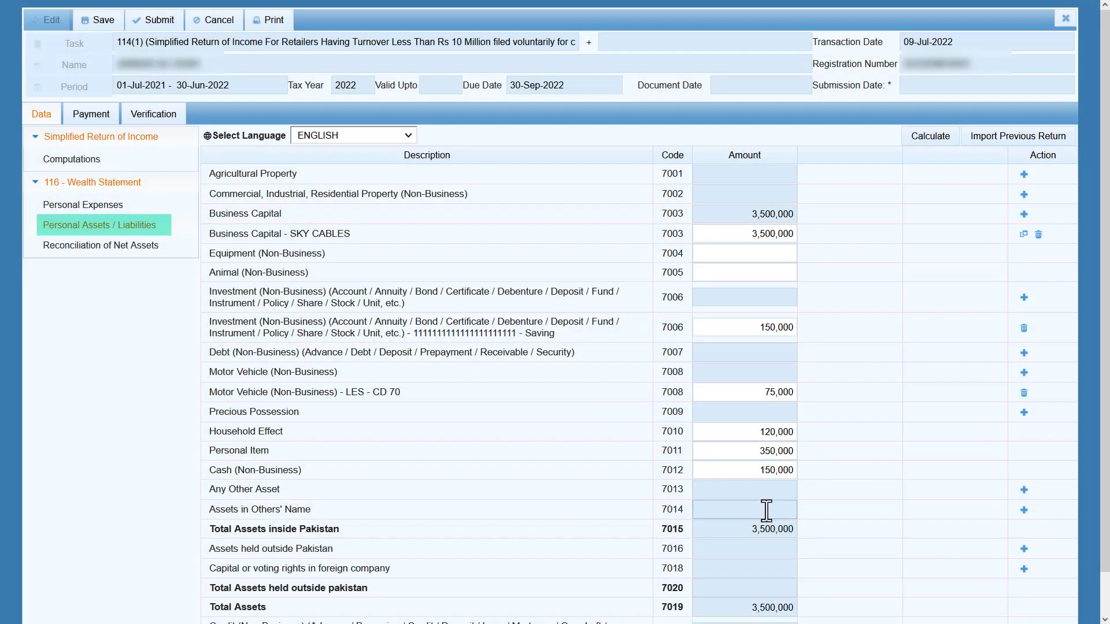
Add a Credit (Non-Business) entry with the creditor's name and "10 lac" as its contents.
scroll(418, 564, down, 1)
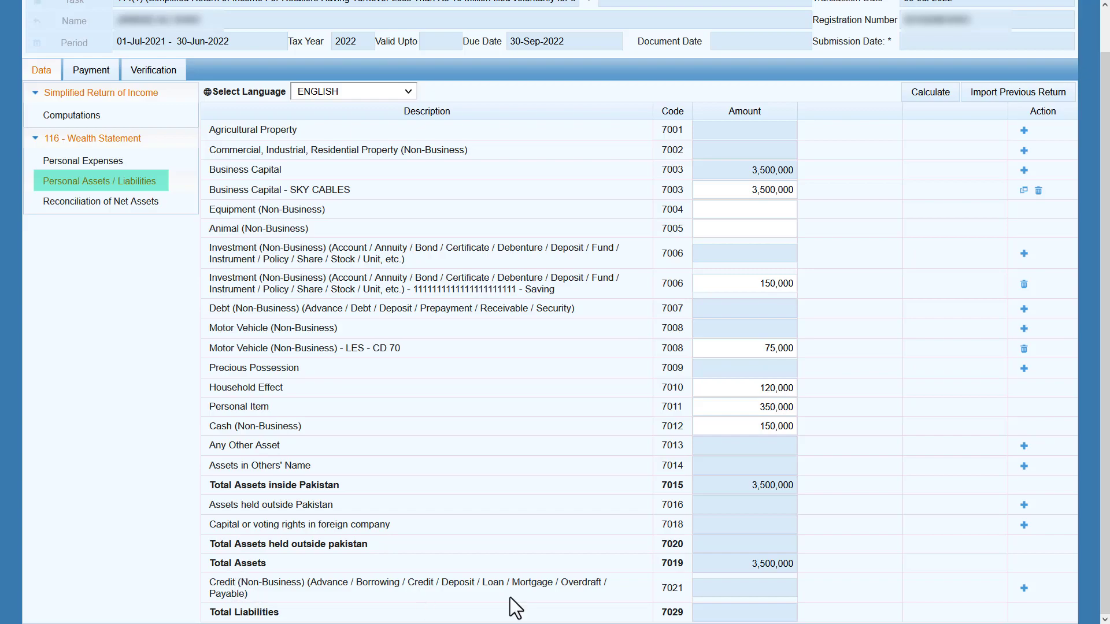
click(1024, 588)
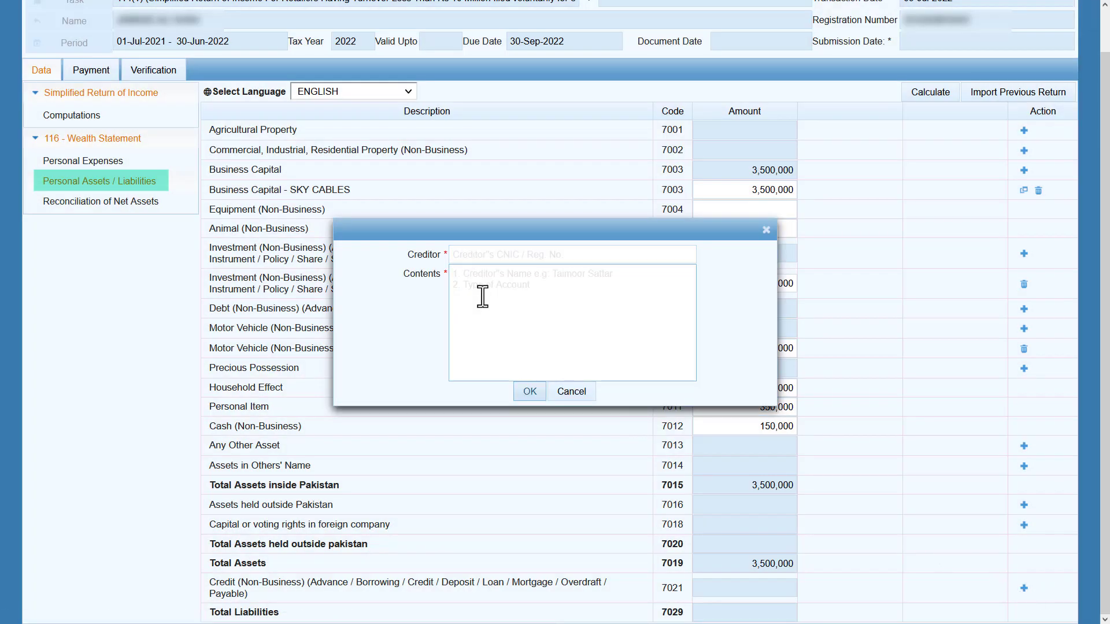
click(491, 255)
text(Murtaza)
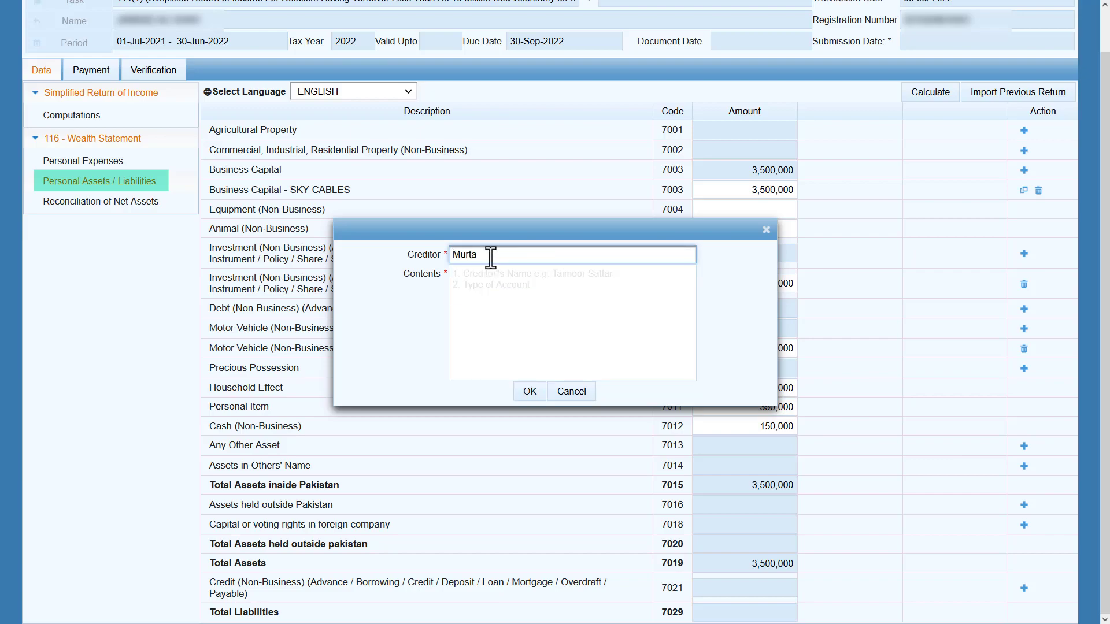
click(485, 300)
text(10)
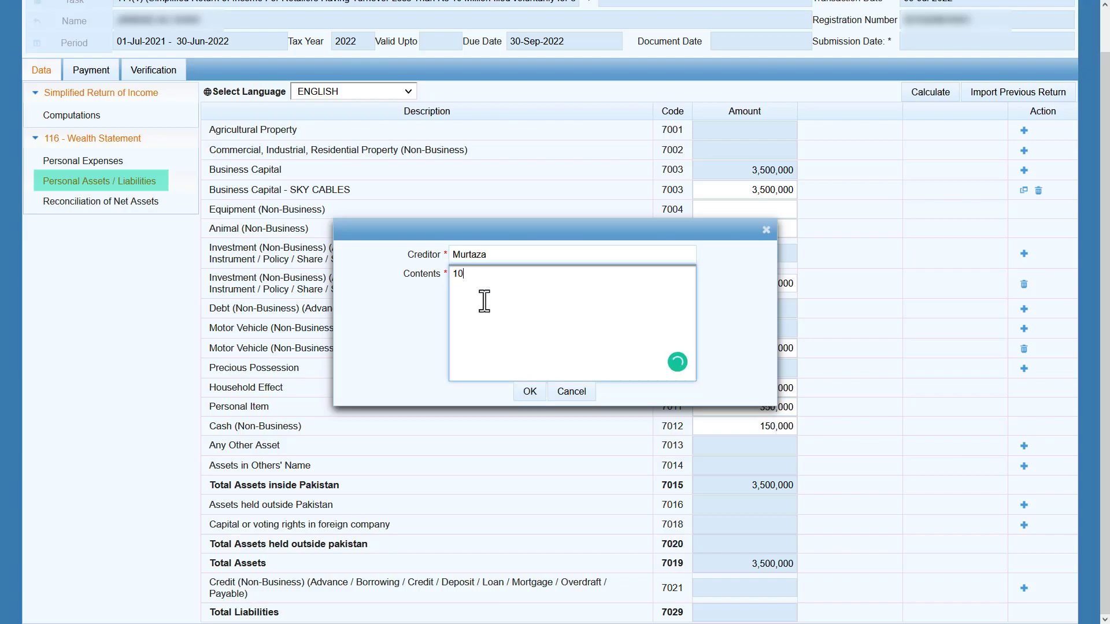
text( lac)
click(526, 393)
scroll(716, 533, down, 1)
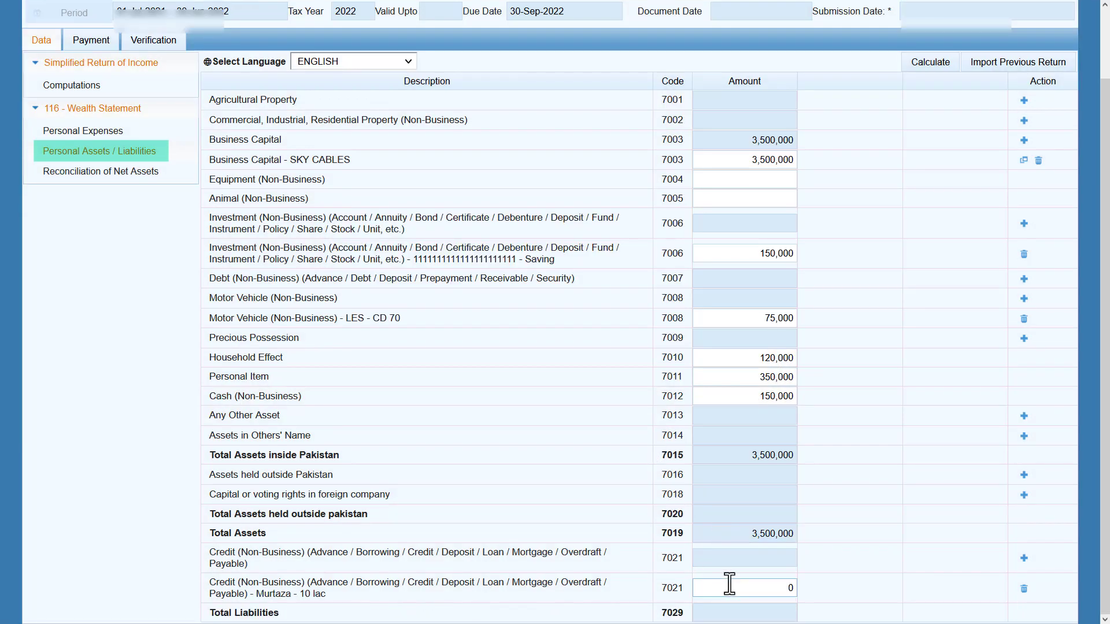
Set the amount of the new Credit (Non-Business) entry to 100,000 and recalculate the assets and liabilities.
click(795, 596)
text(100000)
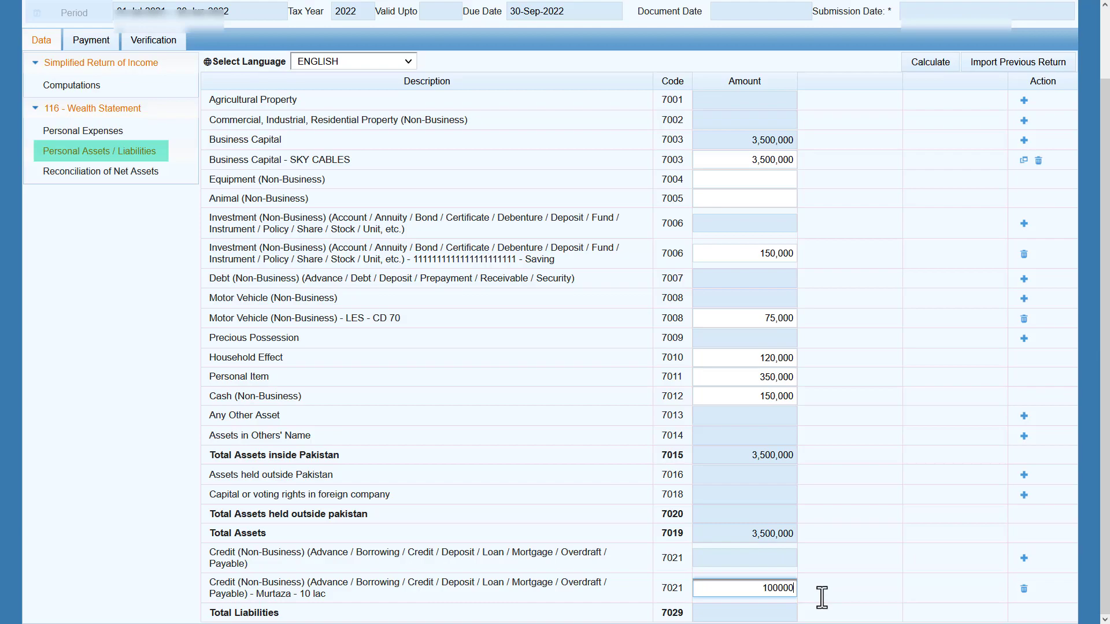
click(813, 585)
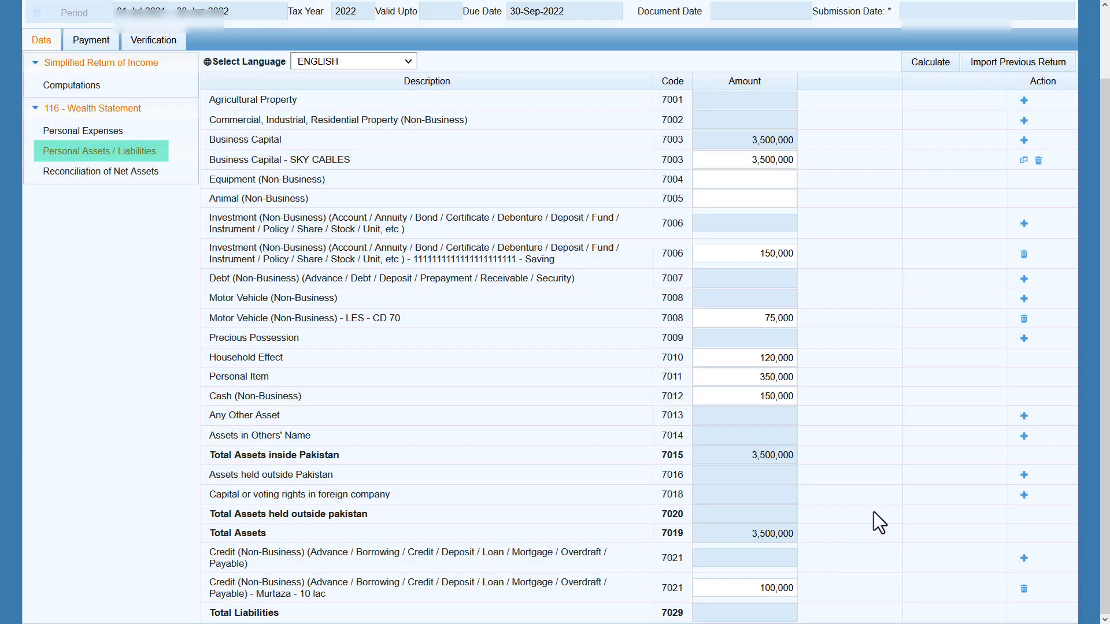
click(920, 65)
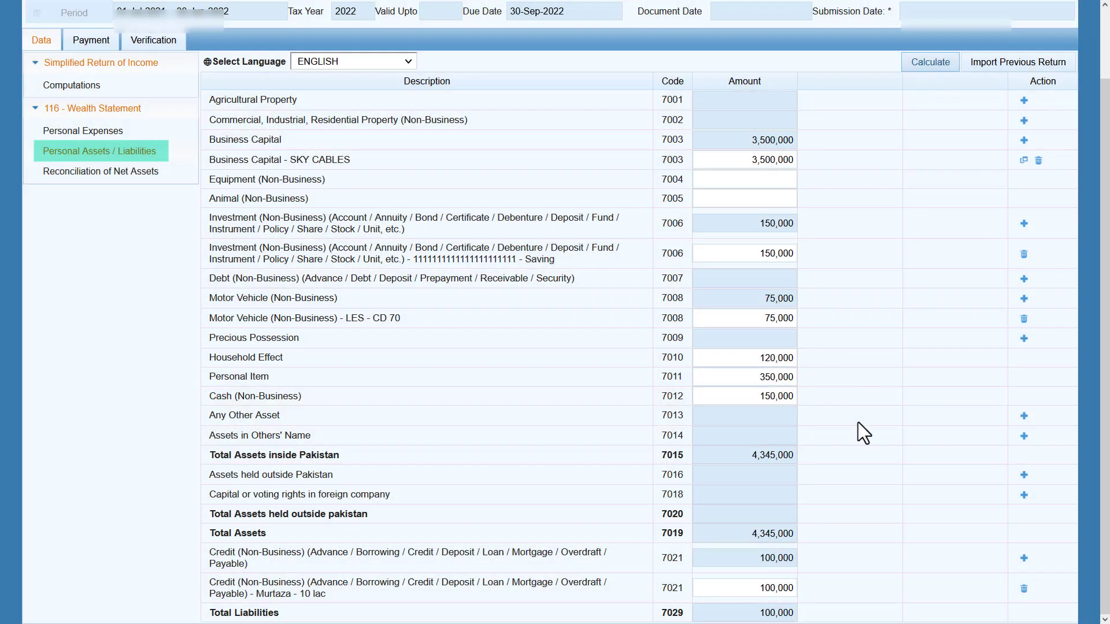
drag(748, 459, 816, 457)
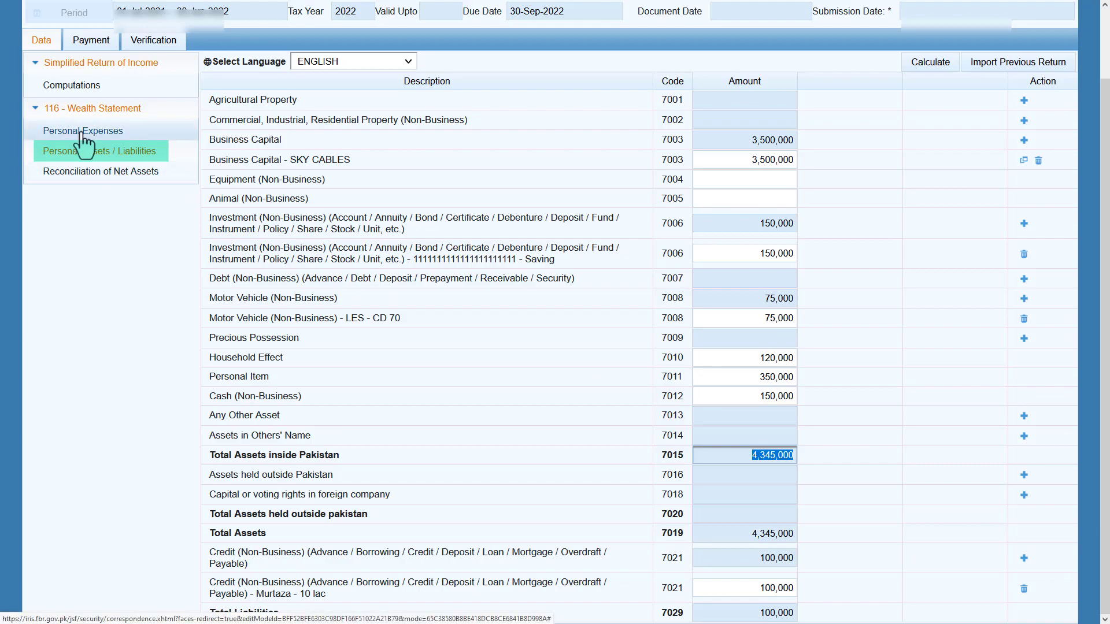
Copy the 2,000,000 taxable income from Computations into the reconciliation's income declared subject to Normal Tax and recalculate.
click(110, 172)
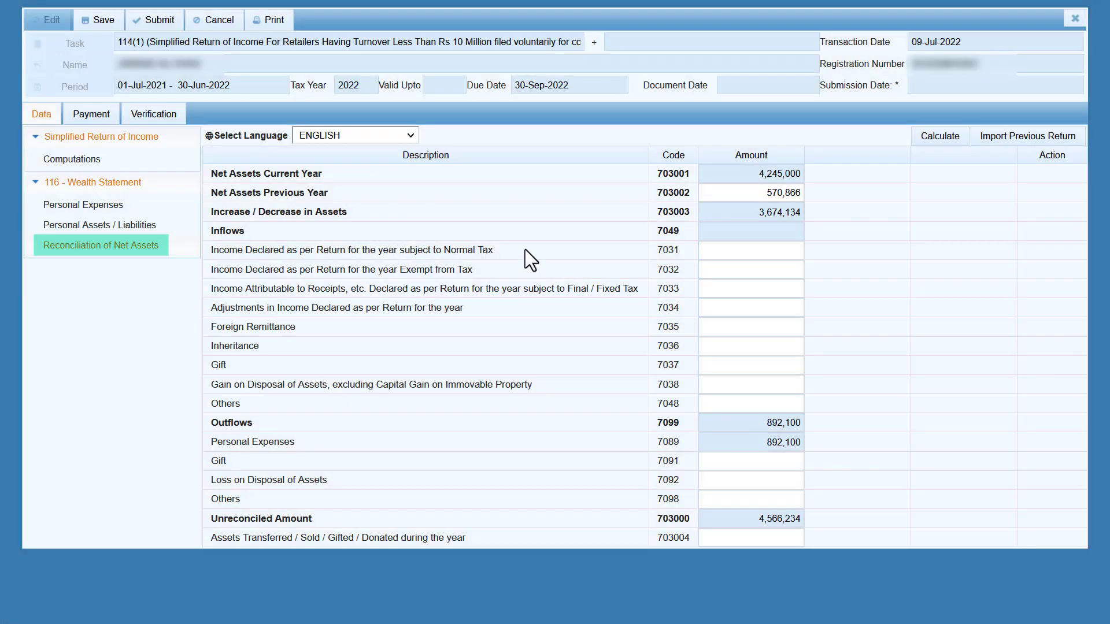
click(72, 159)
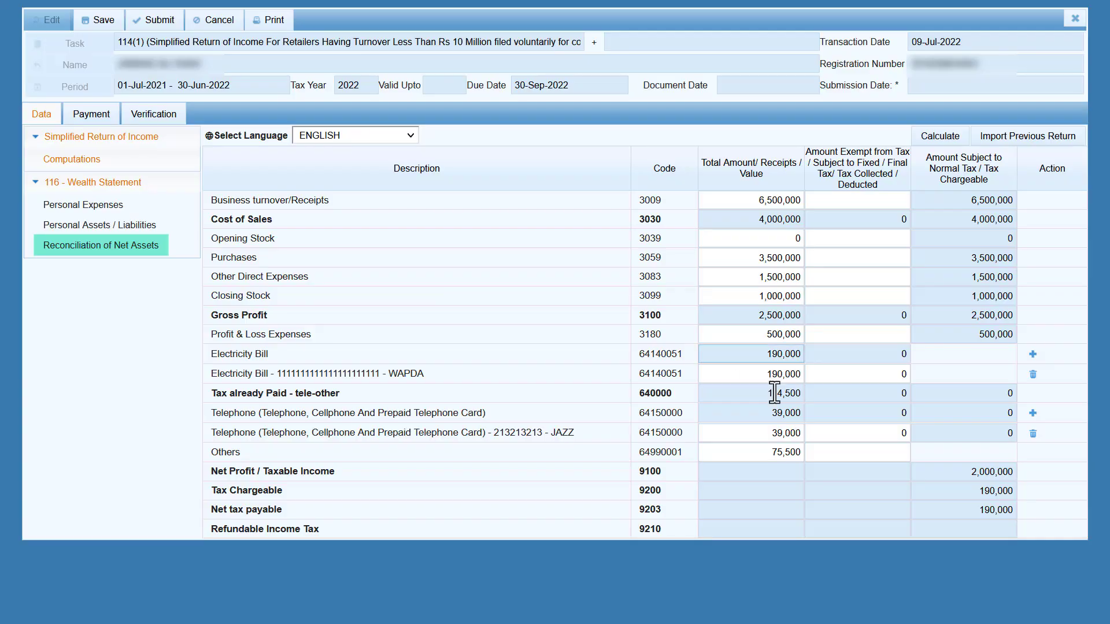
double_click(964, 477)
right_click(974, 478)
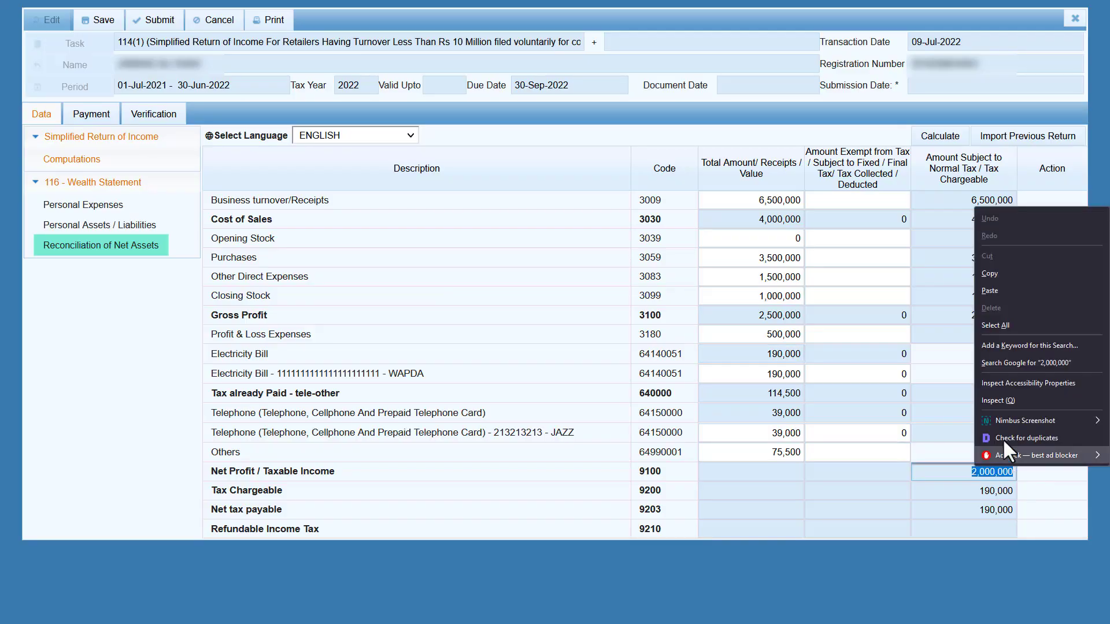
click(992, 283)
click(136, 258)
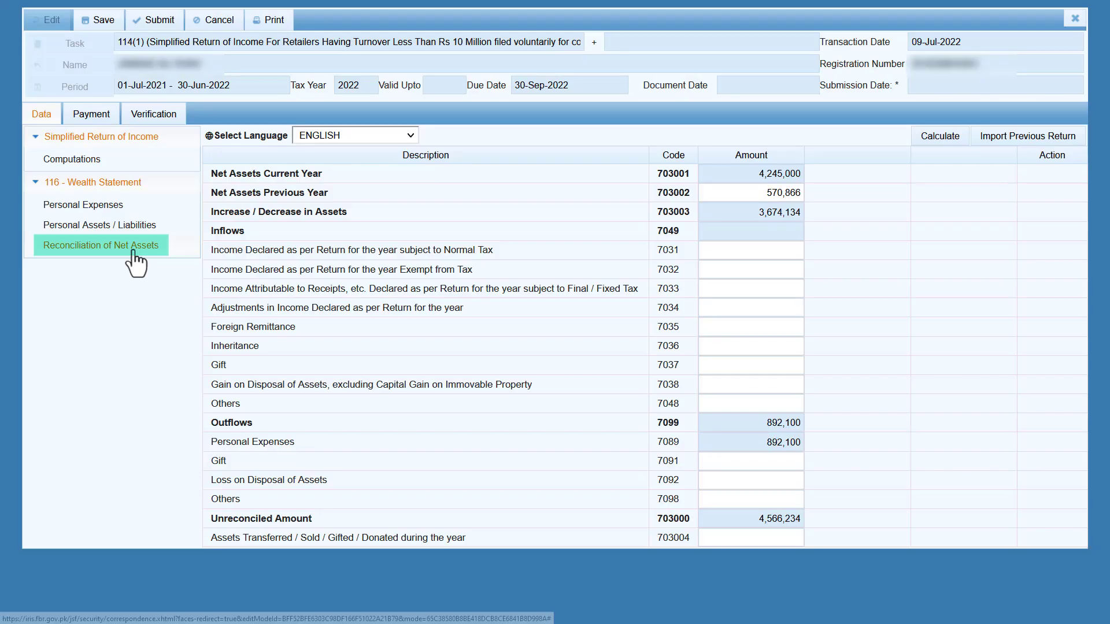
click(735, 250)
right_click(735, 250)
click(792, 332)
click(942, 140)
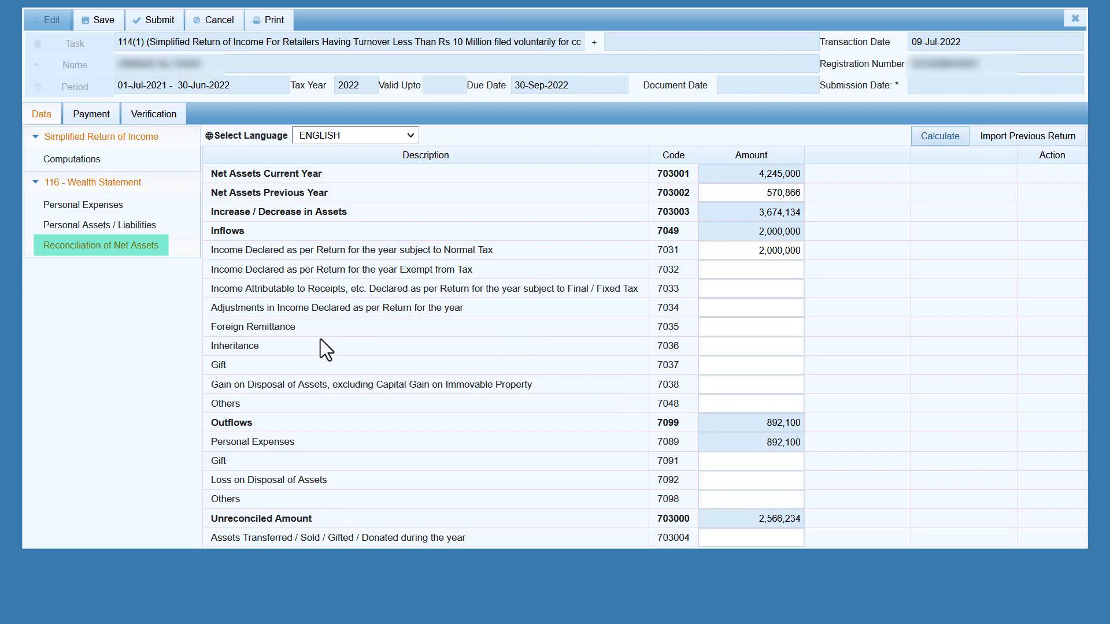
Examine the Foreign Remittance, Inheritance, Gift and Gain on Disposal of Assets rows among the reconciliation inflows.
drag(300, 328, 221, 327)
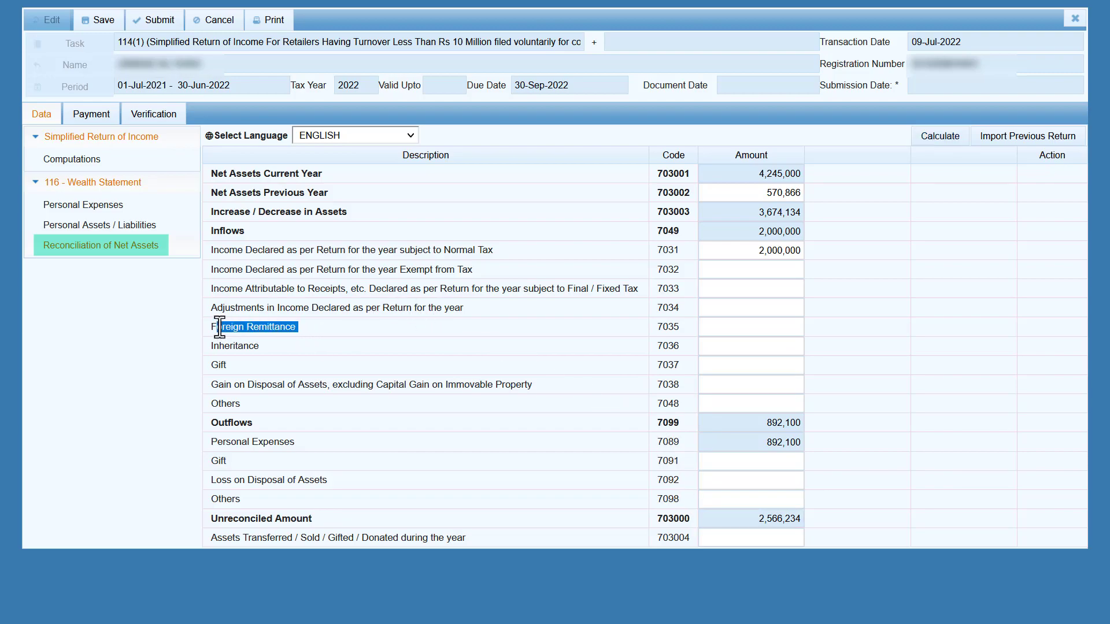
click(320, 325)
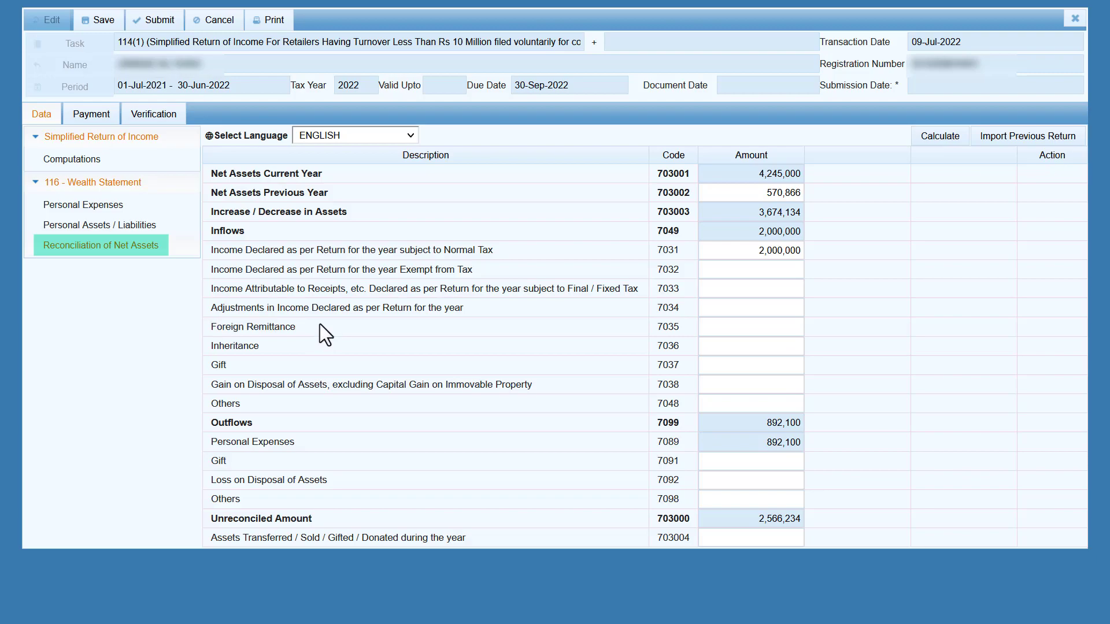
drag(263, 346, 210, 345)
click(293, 347)
drag(263, 345, 210, 364)
click(284, 343)
drag(214, 384, 434, 389)
click(335, 387)
click(554, 386)
drag(210, 386, 324, 387)
click(342, 363)
Enter 100,000 as Gain on Disposal of Assets in the net assets reconciliation and recalculate.
click(108, 225)
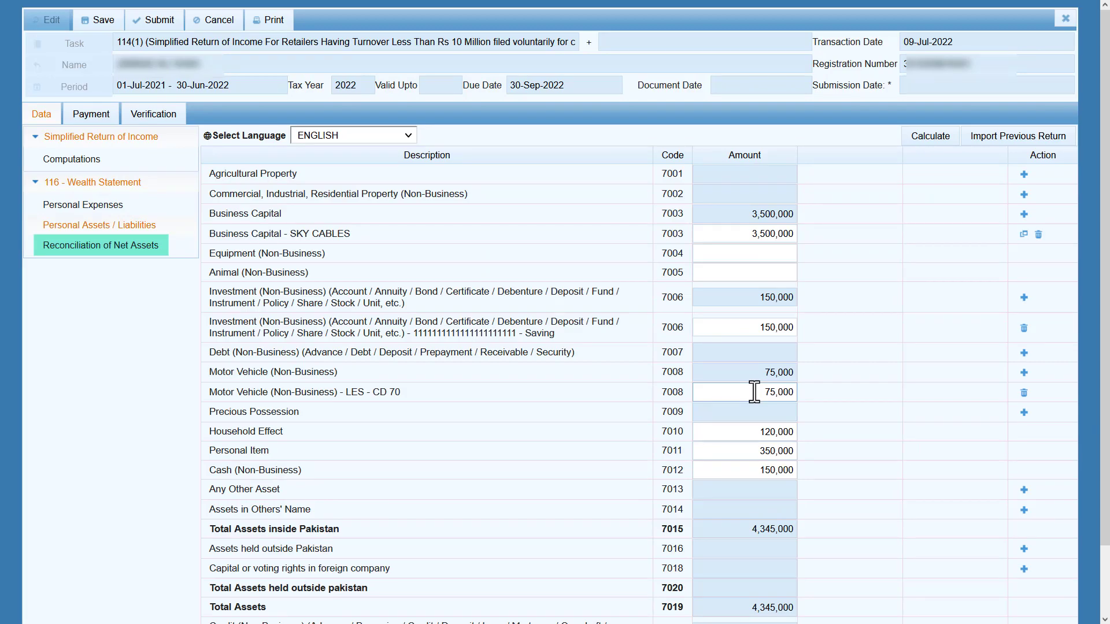
click(123, 248)
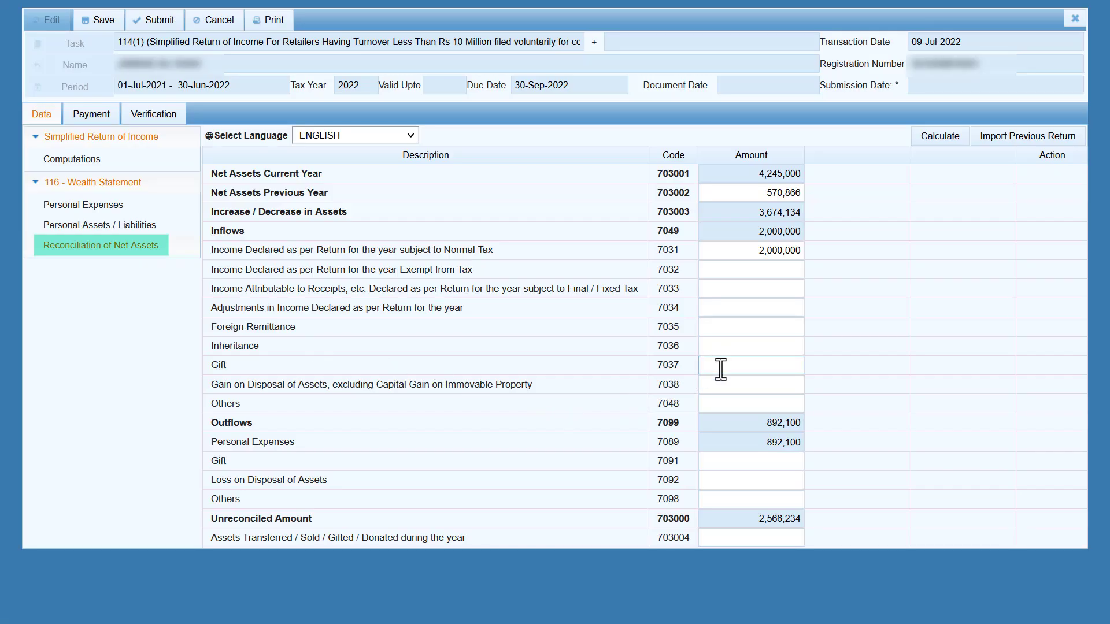
click(729, 386)
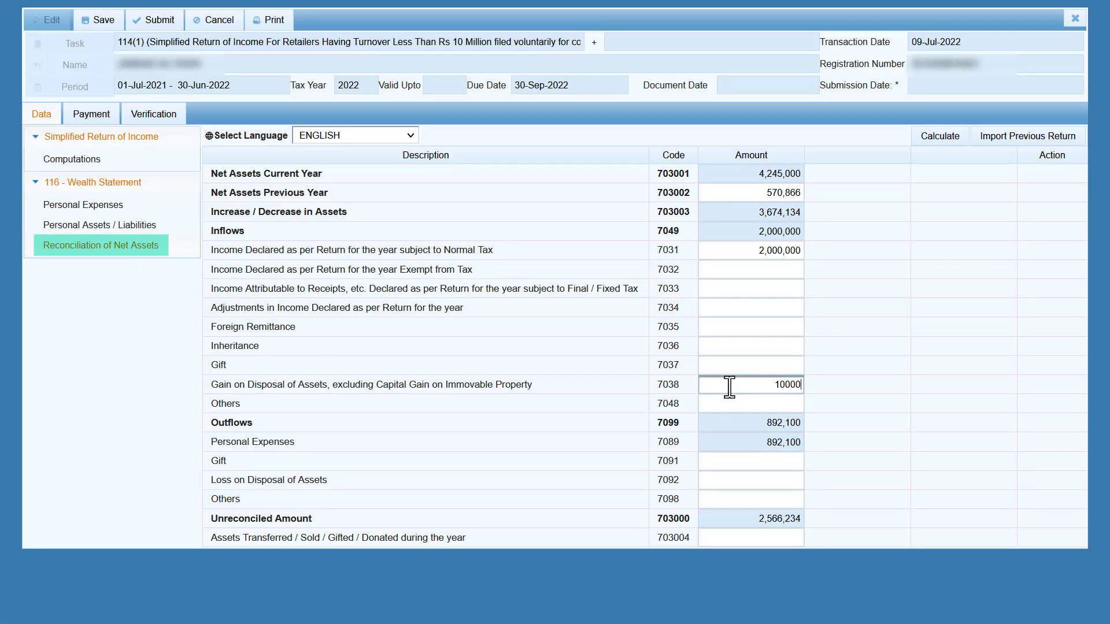
key(Tab)
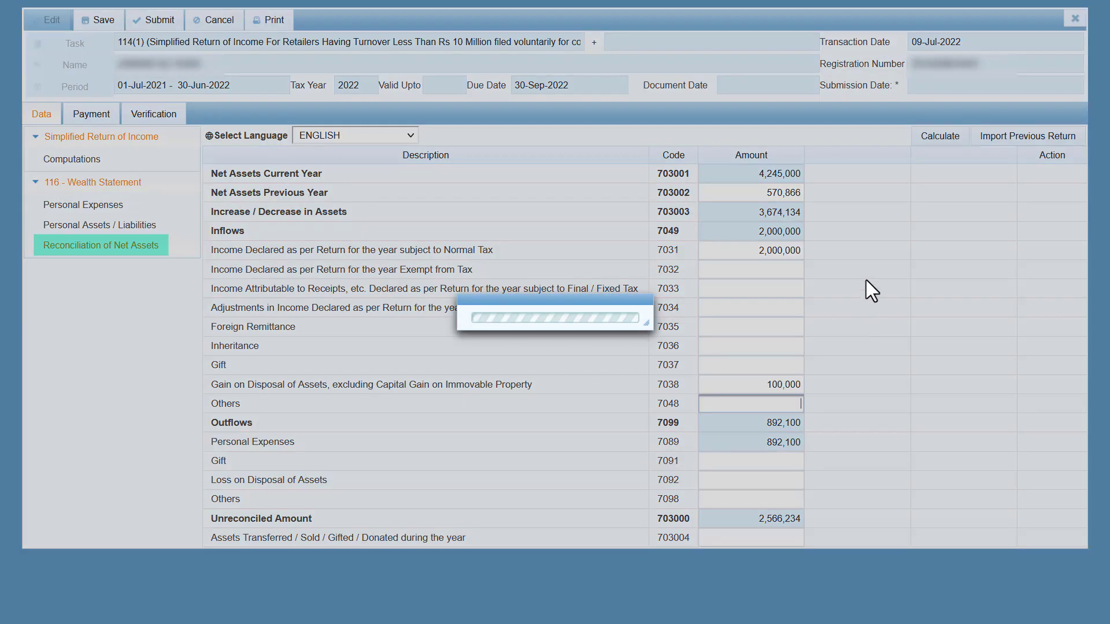
click(929, 138)
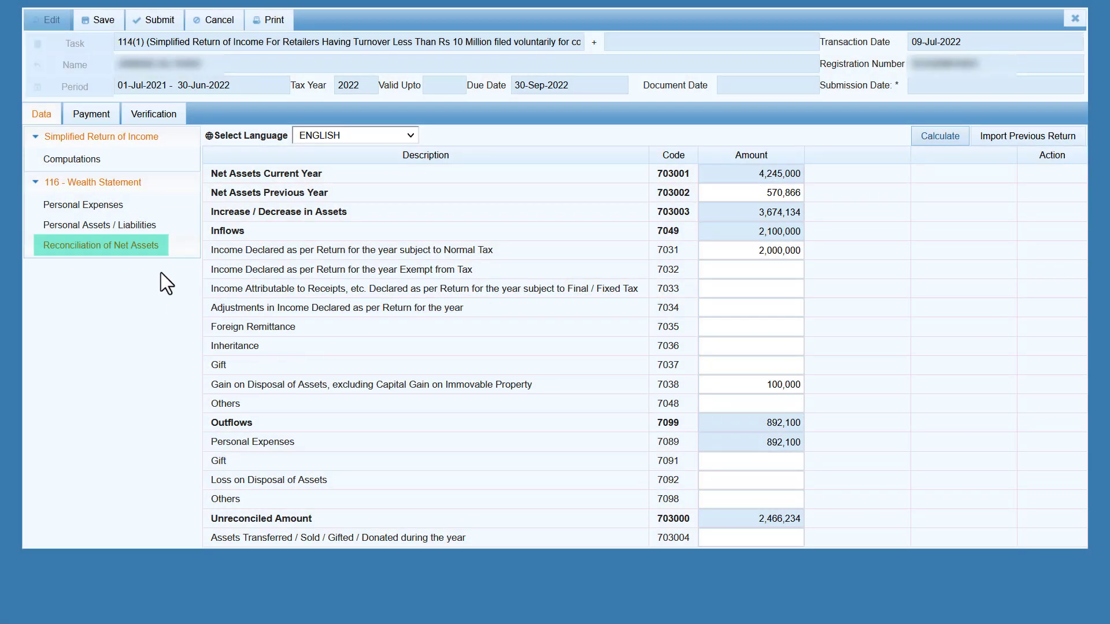
Set Business Capital - SKY CABLES to 150,000, recalculate, and check the unreconciled amount in the net assets reconciliation.
click(139, 226)
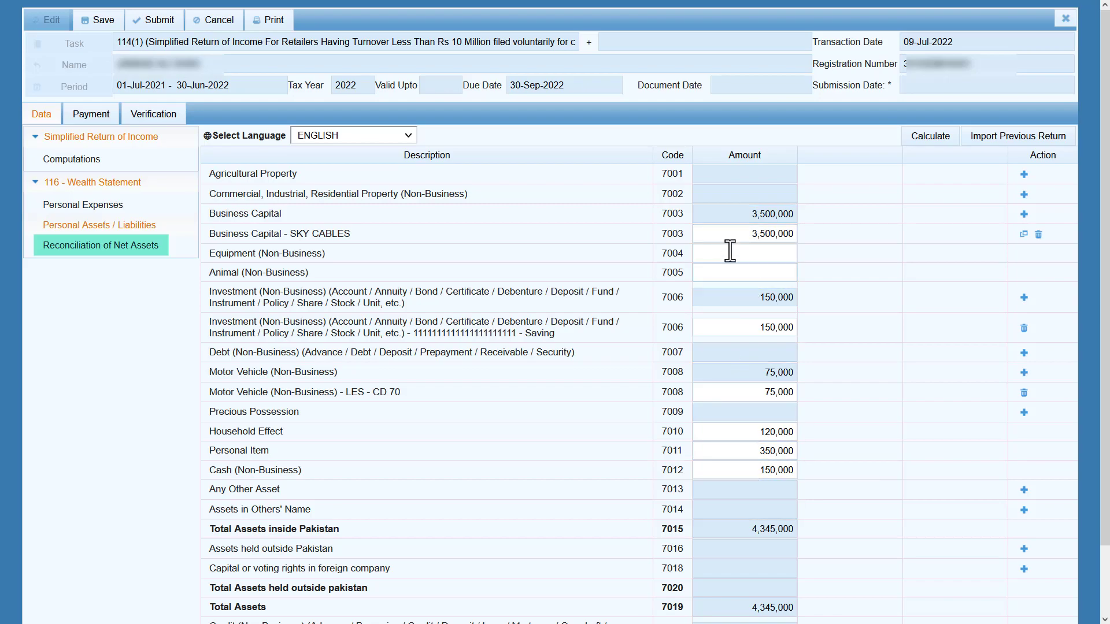
click(131, 248)
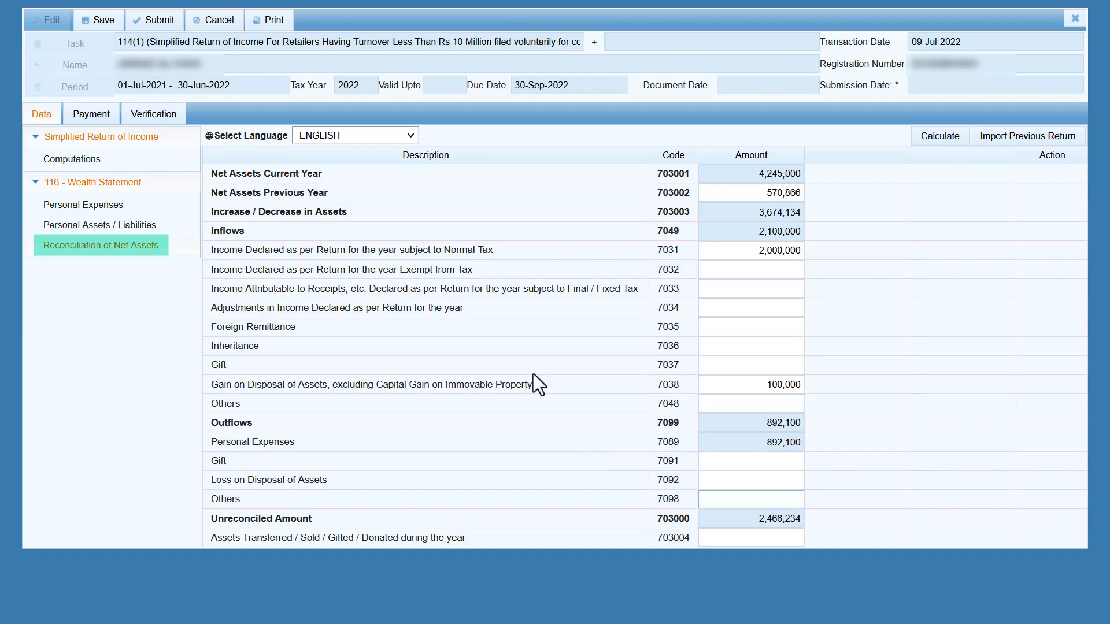
click(150, 227)
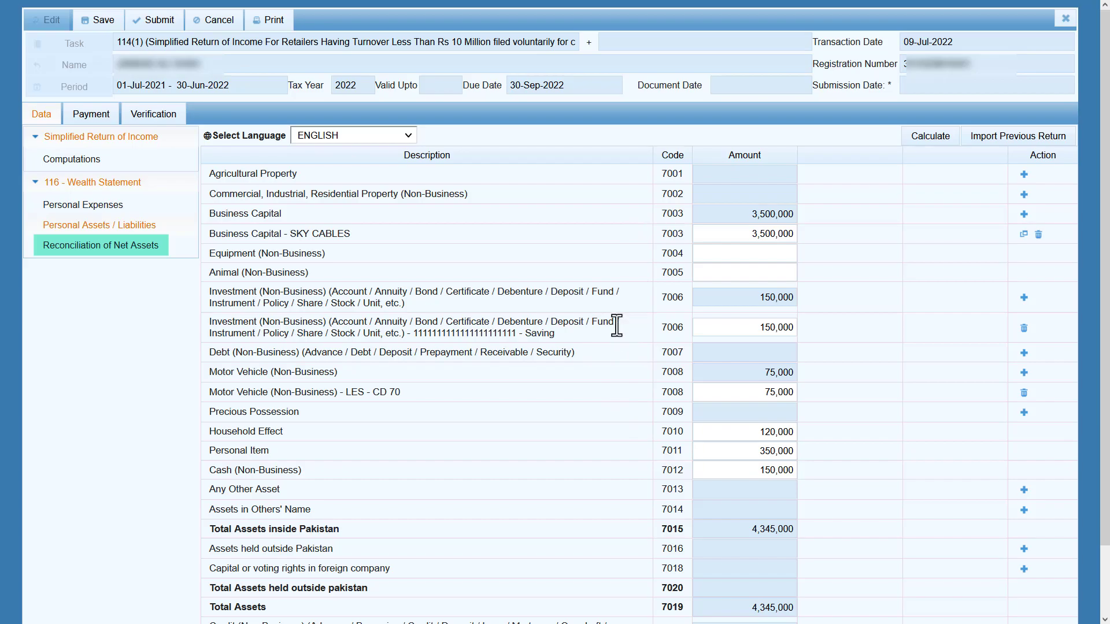
click(134, 246)
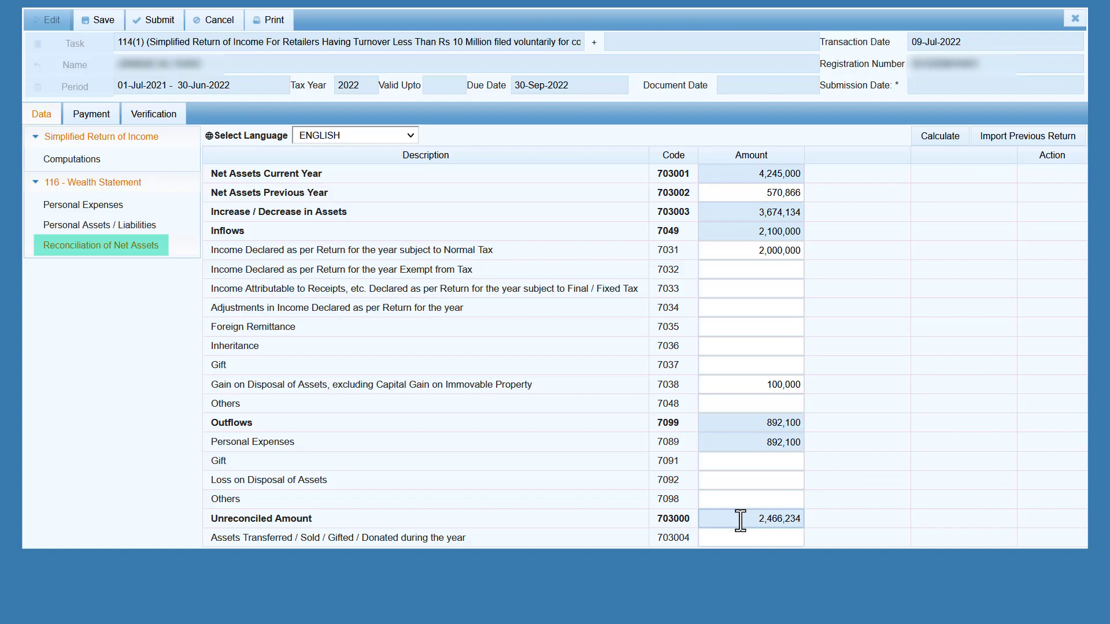
click(111, 225)
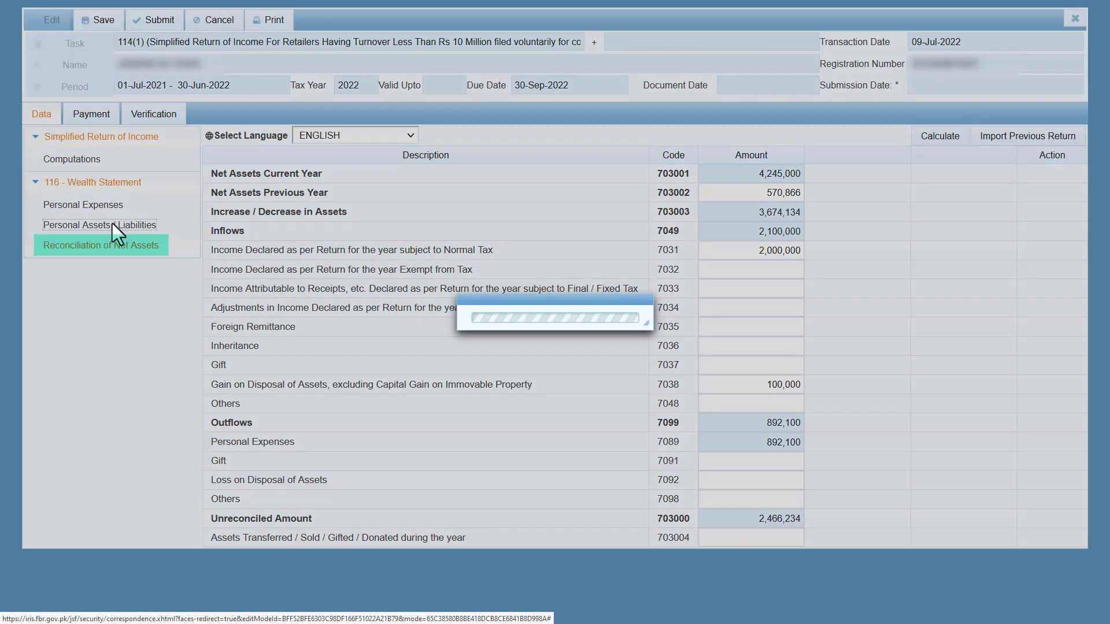
click(762, 234)
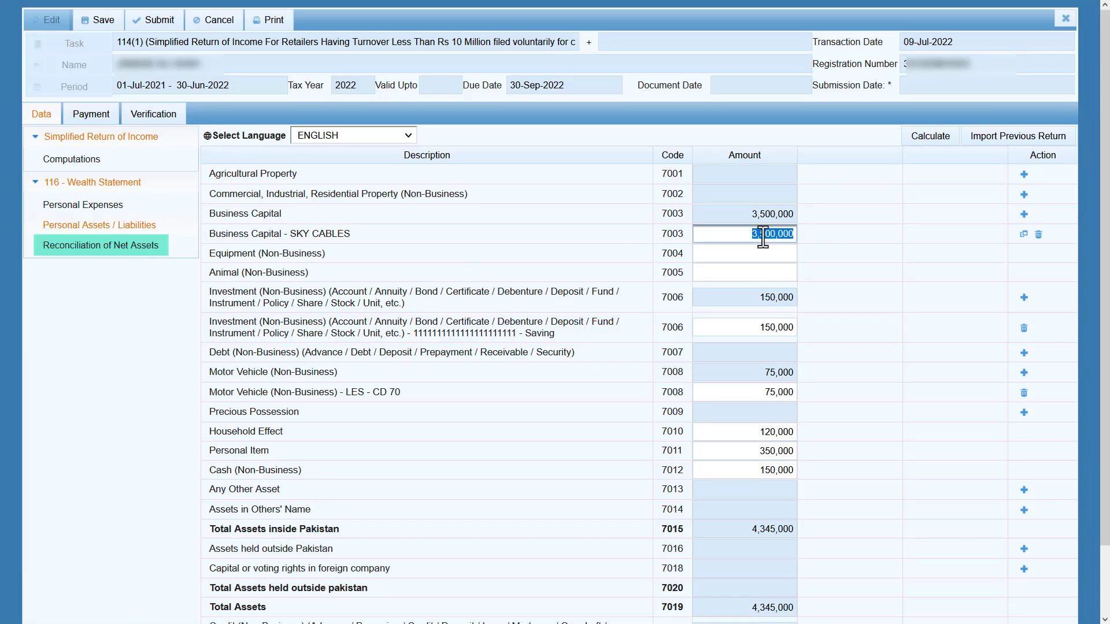
text(15)
click(922, 139)
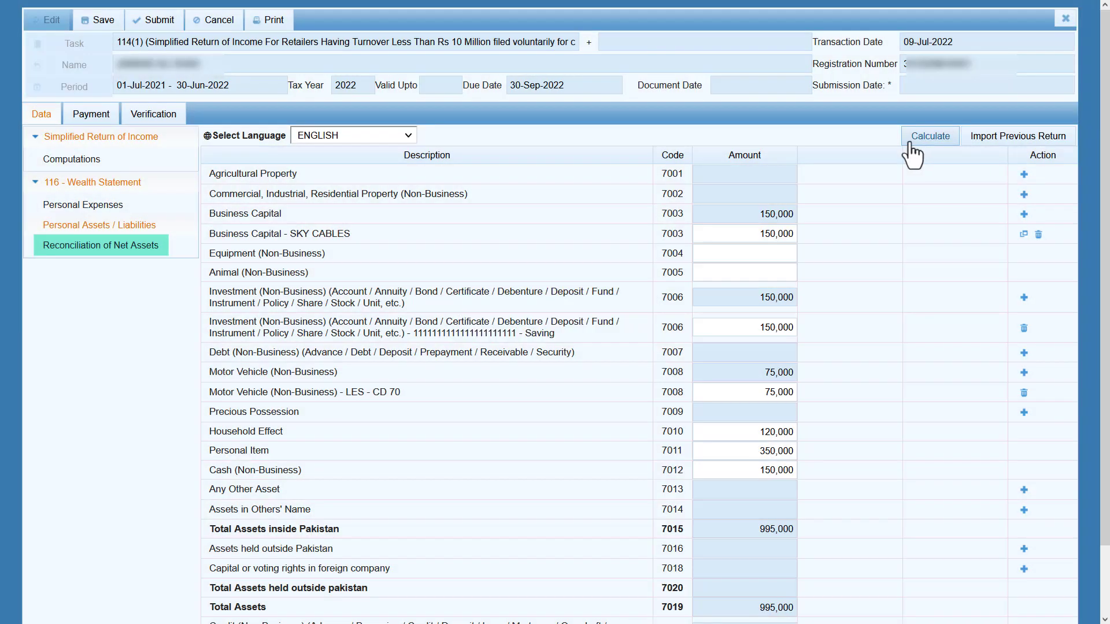
click(100, 254)
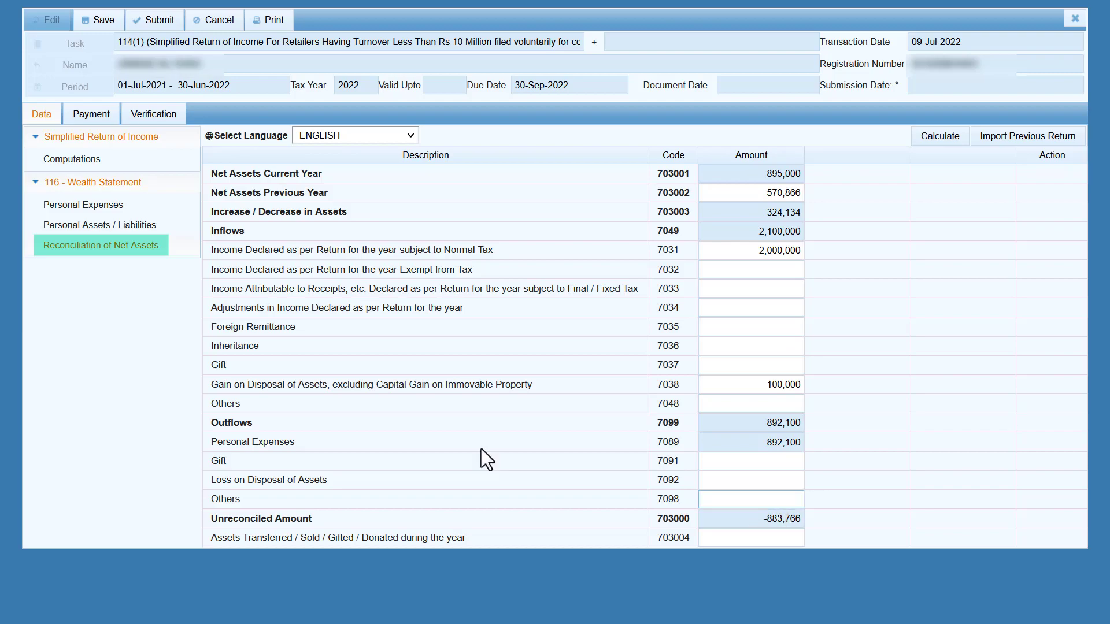
Set Cash (Non-Business) to 950,000, recalculate, and check the unreconciled amount in the net assets reconciliation.
click(149, 226)
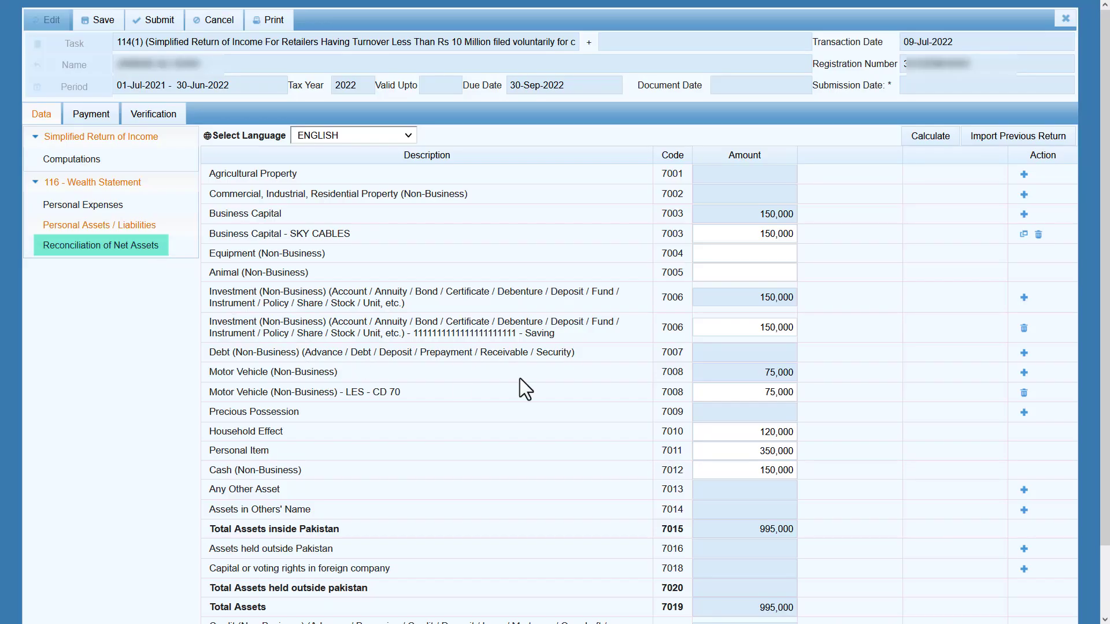
click(734, 470)
click(734, 470)
text(9)
click(927, 134)
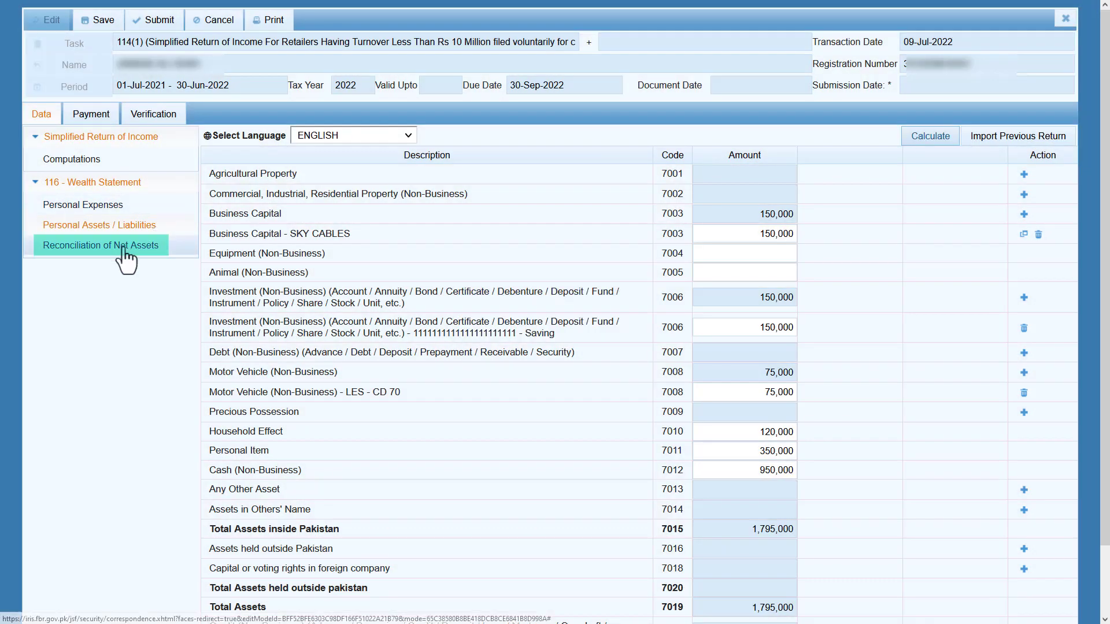
click(124, 247)
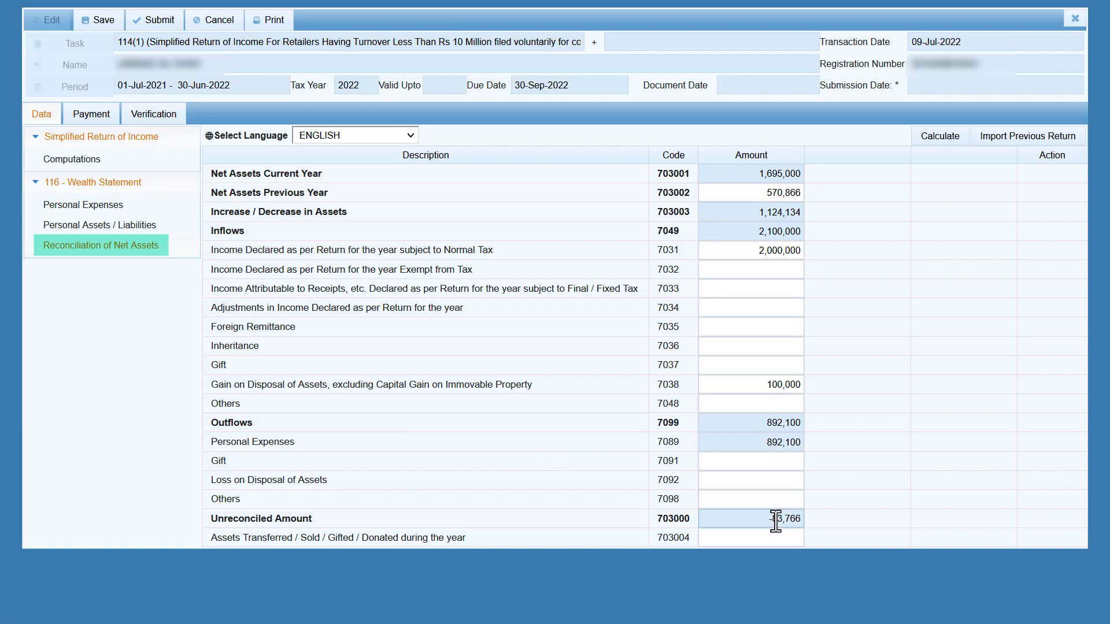
Return to Personal Assets / Liabilities, then add 83,776 to the motor vehicle's 75,000 in the Windows Calculator and copy the sum.
click(142, 226)
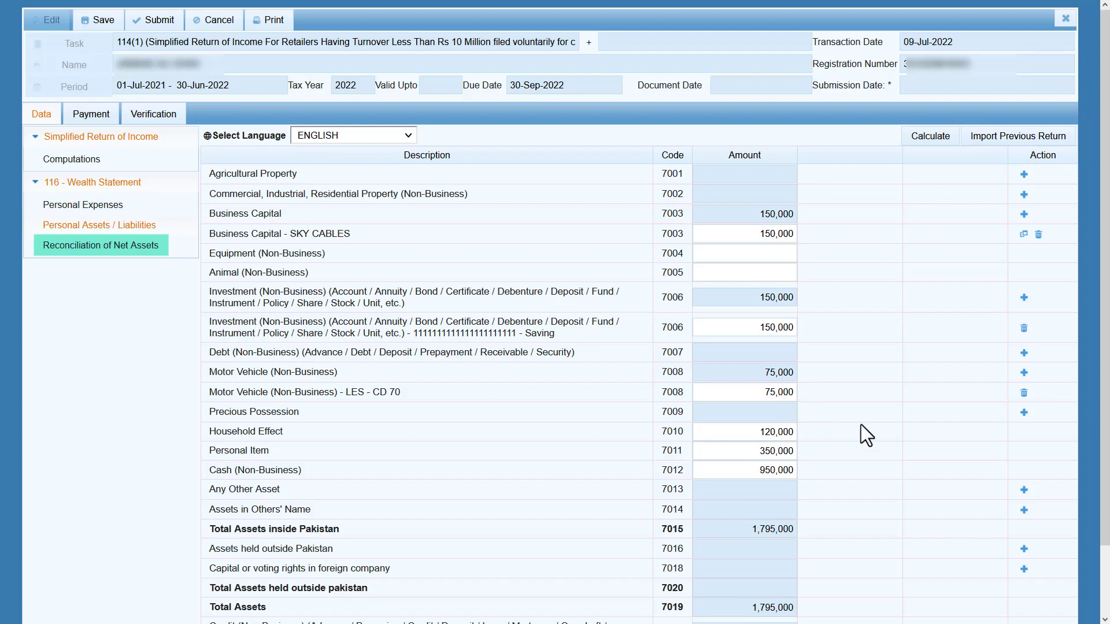
key(super+r)
text(calc)
key(Return)
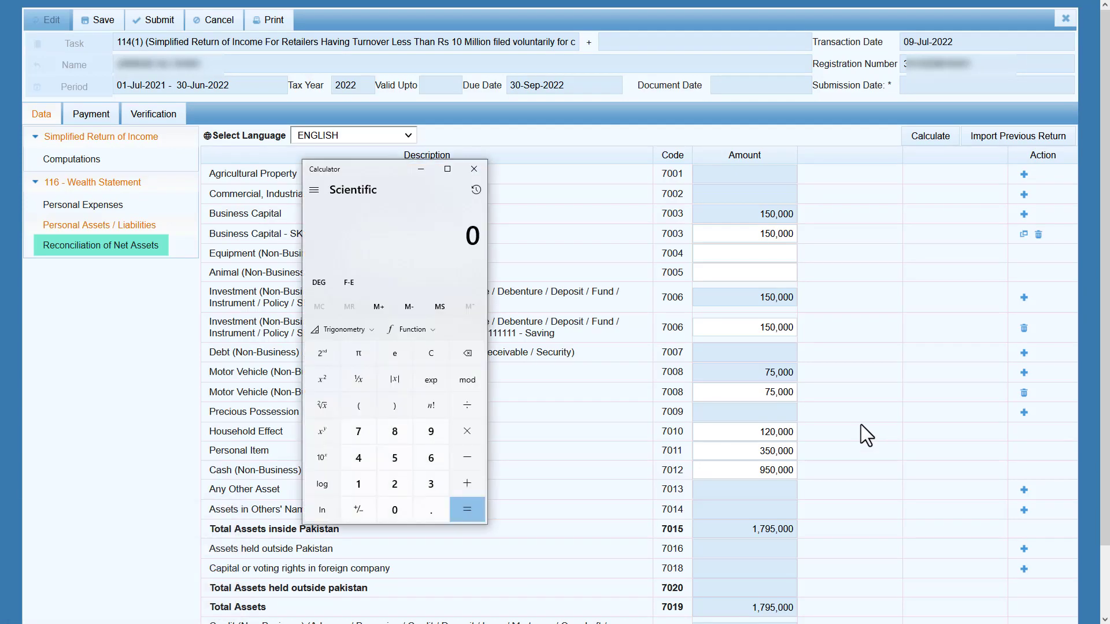
text(75000 + )
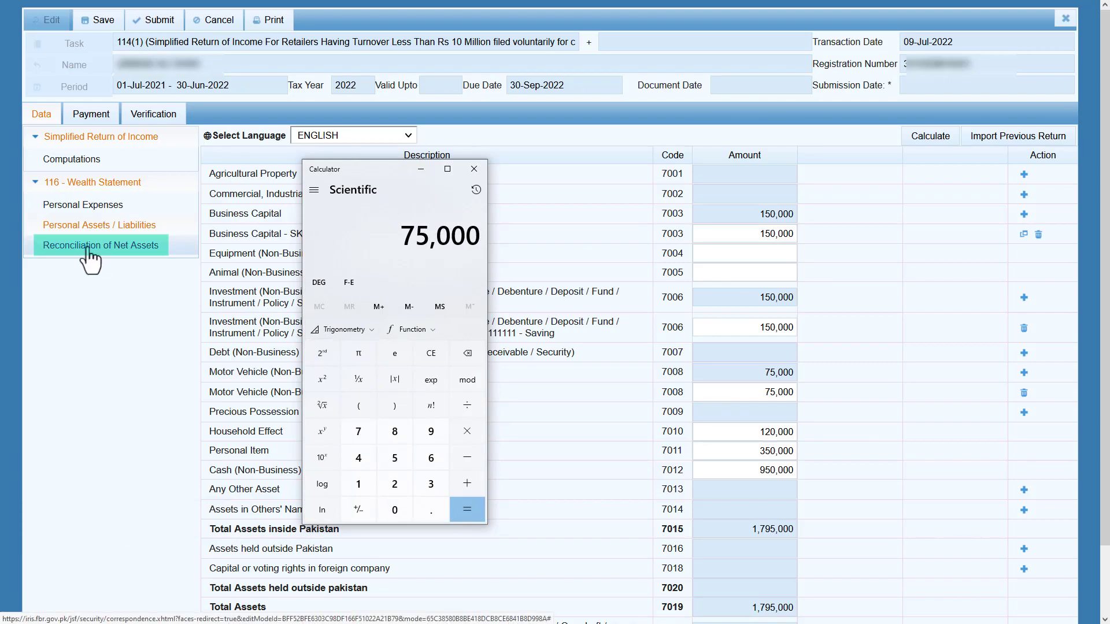
text(83,776)
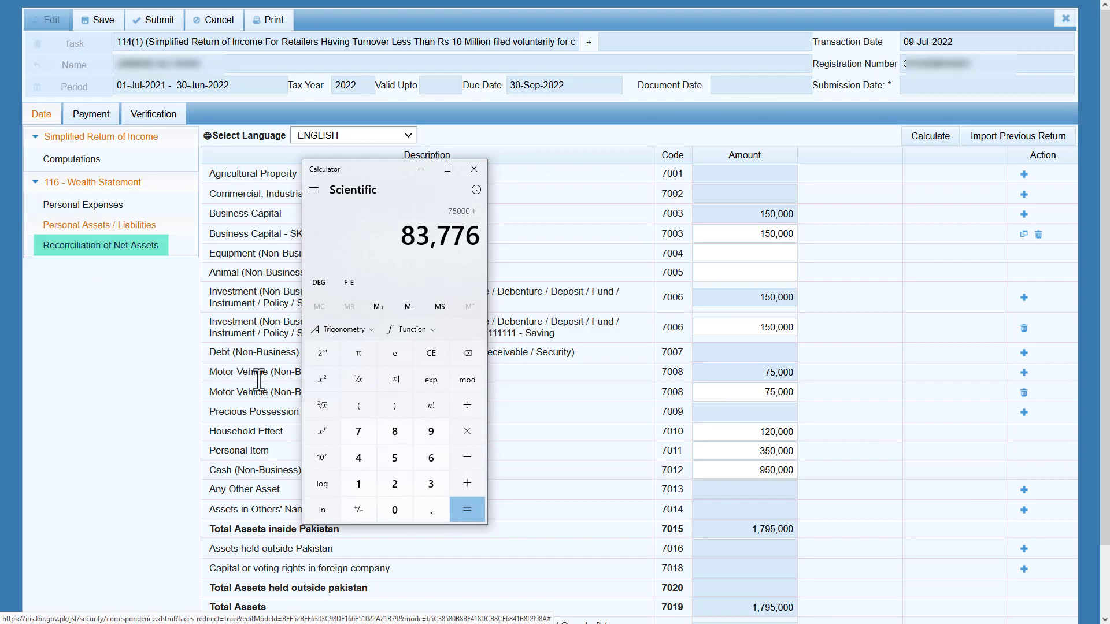
click(456, 509)
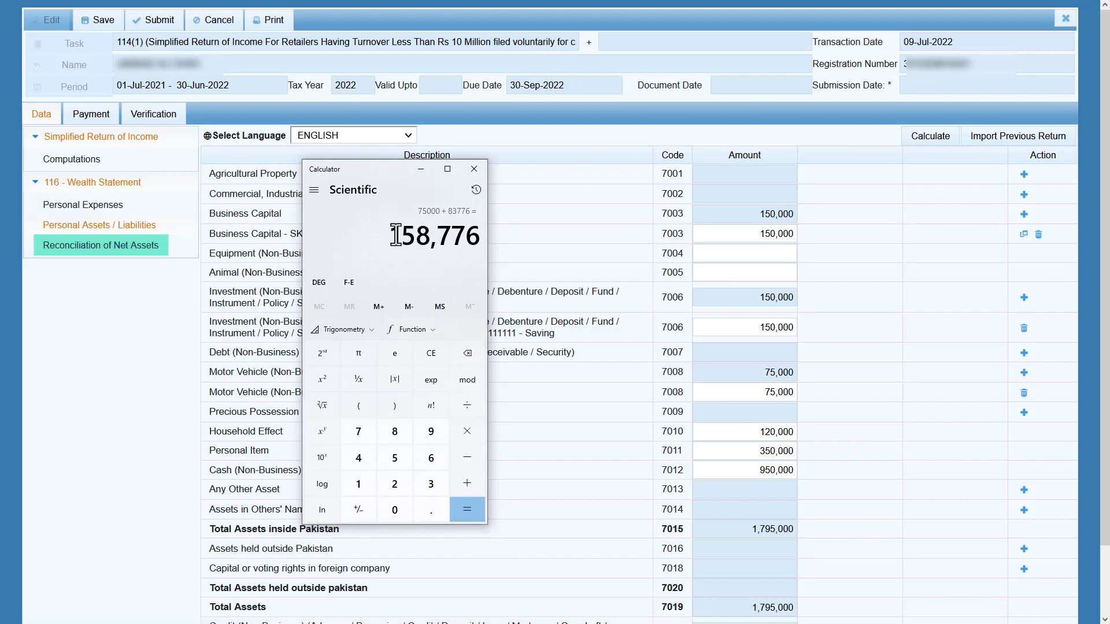
drag(395, 235, 485, 239)
key(ctrl+c)
click(474, 169)
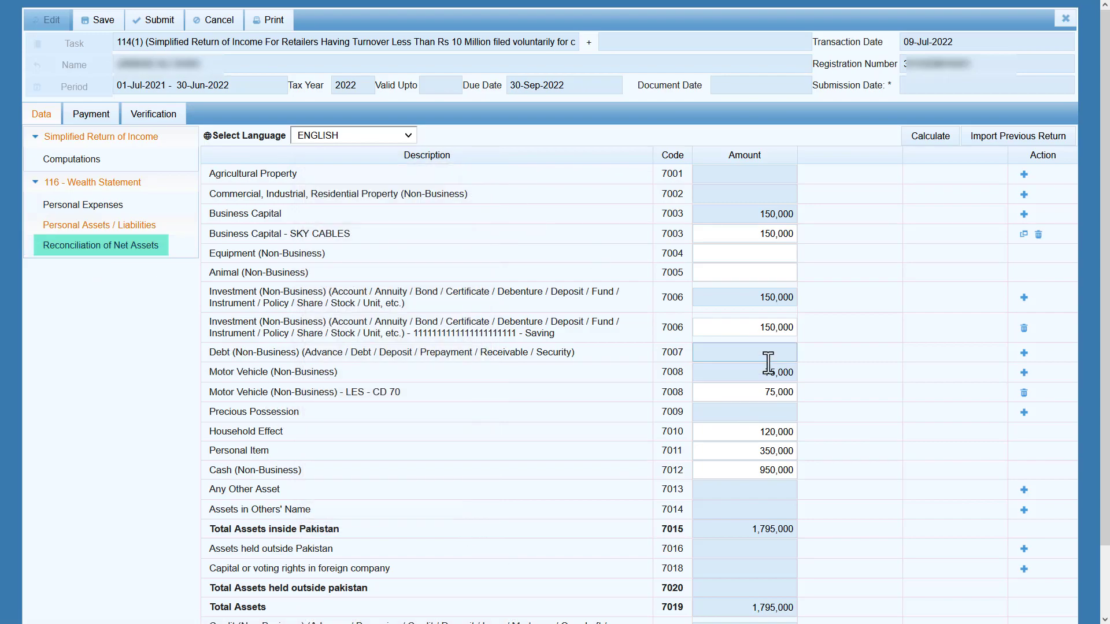
Set Motor Vehicle (Non-Business) - LES - CD 70 to the copied sum of 158,776, recalculate, and check the net assets reconciliation.
drag(764, 392, 797, 392)
key(ctrl+v)
click(835, 388)
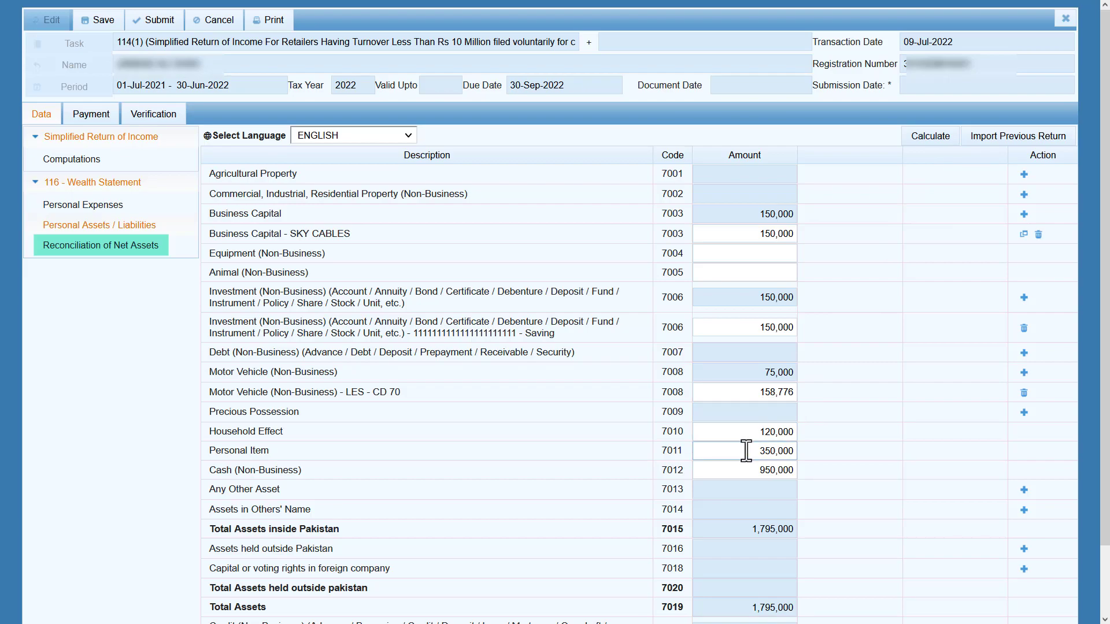
click(924, 139)
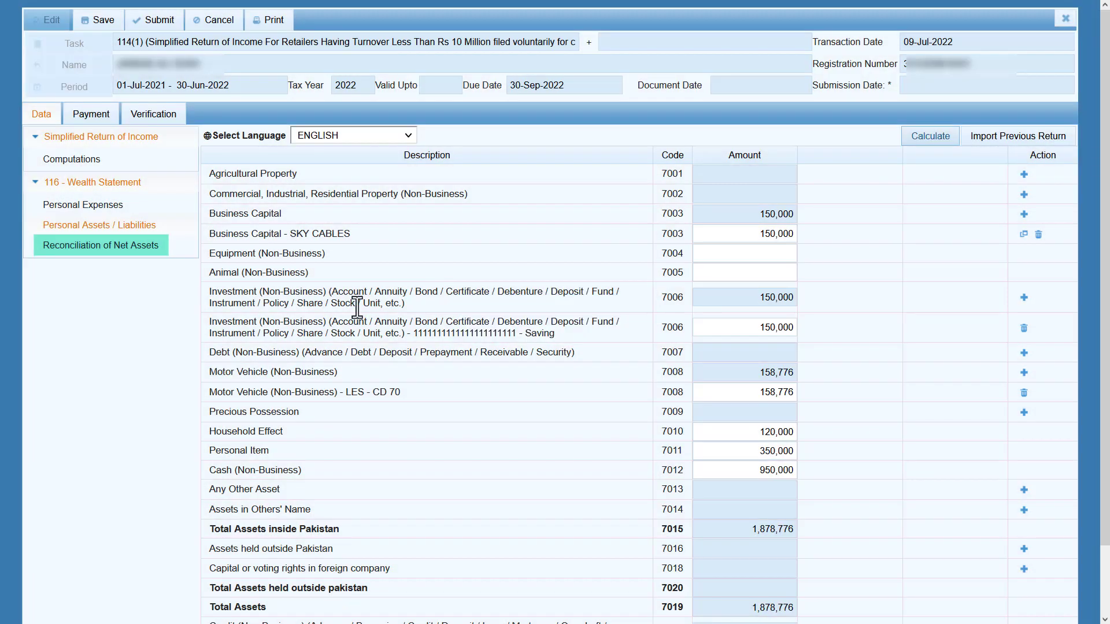
click(84, 248)
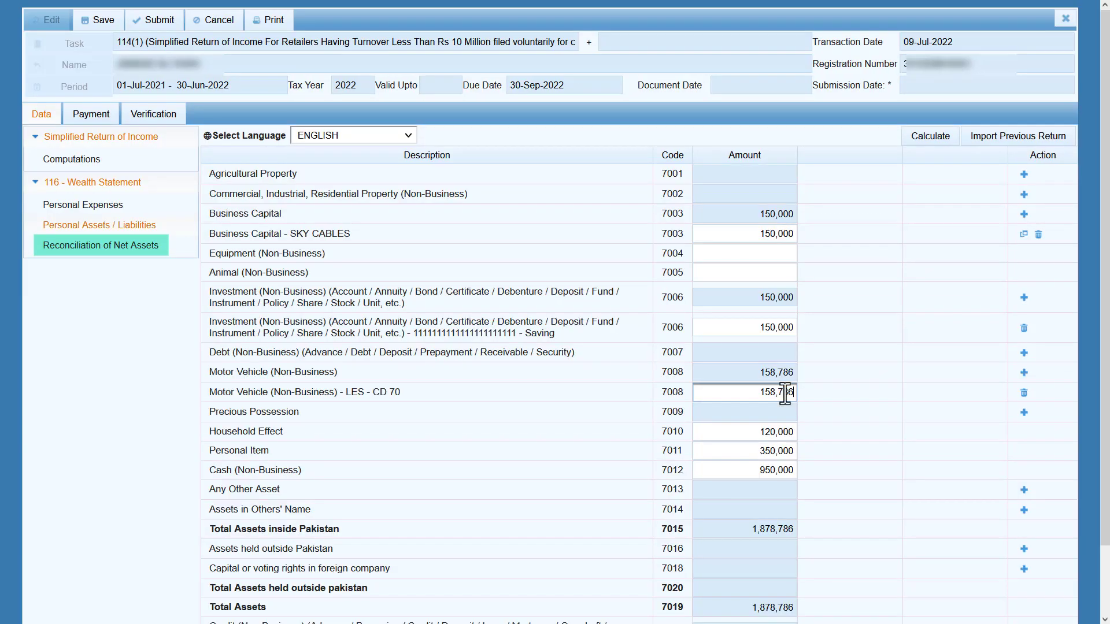
Correct Motor Vehicle (Non-Business) - LES - CD 70 to 158,766, recalculate, and check the unreconciled amount in the net assets reconciliation.
key(BackSpace)
key(BackSpace)
text(66)
click(931, 140)
click(931, 142)
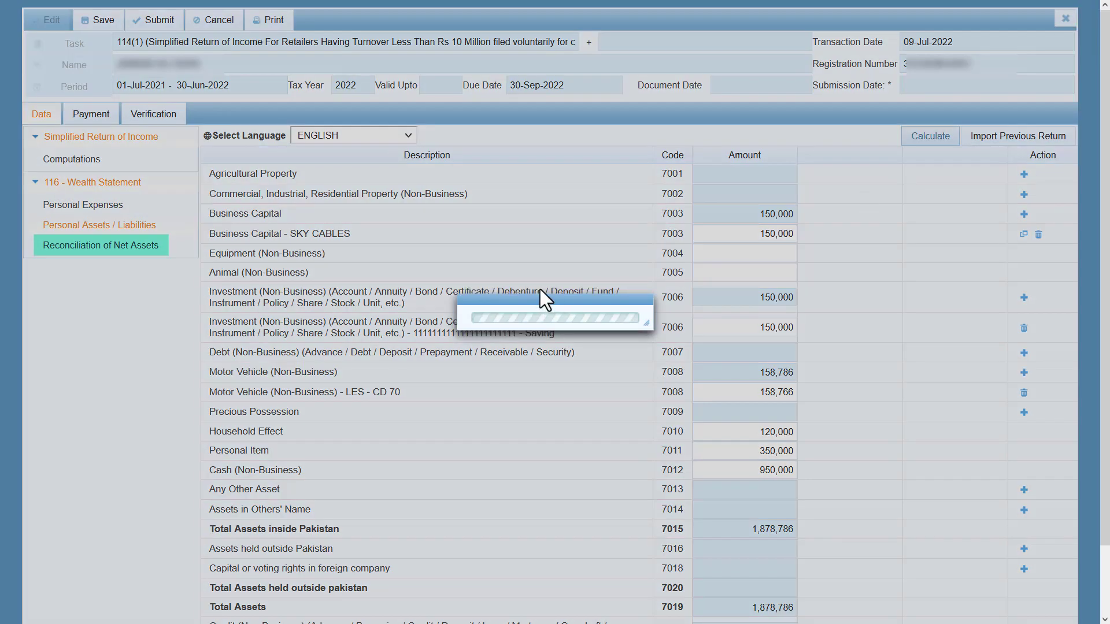
click(99, 250)
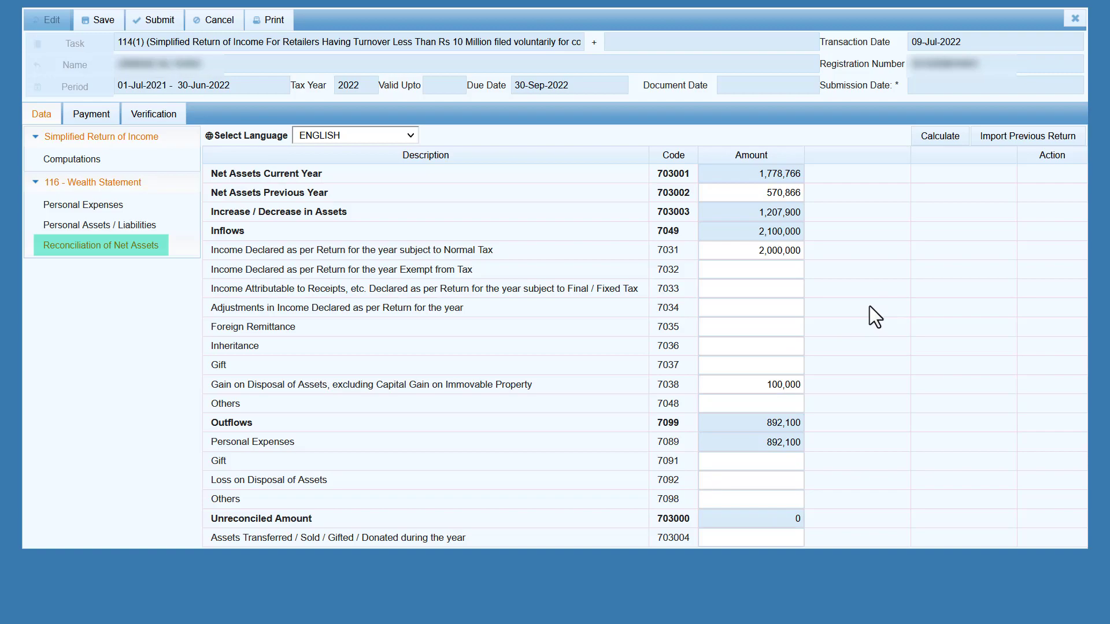
click(775, 519)
click(941, 134)
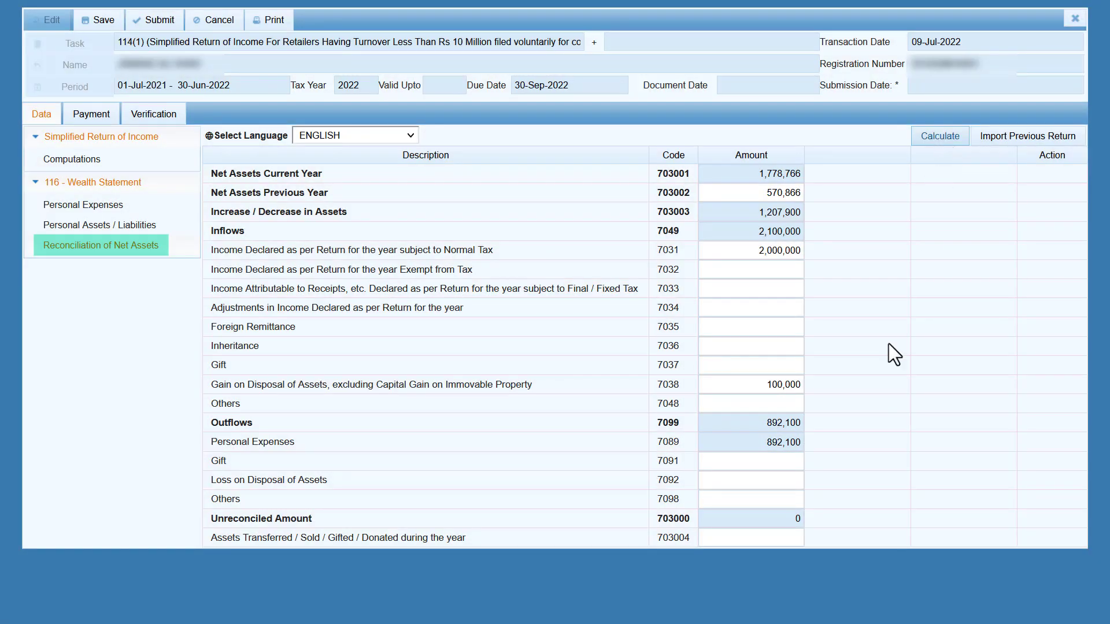
Review the Personal Expenses, Personal Assets / Liabilities and Reconciliation of Net Assets sections, and open the Computations section.
click(118, 213)
click(110, 227)
click(108, 248)
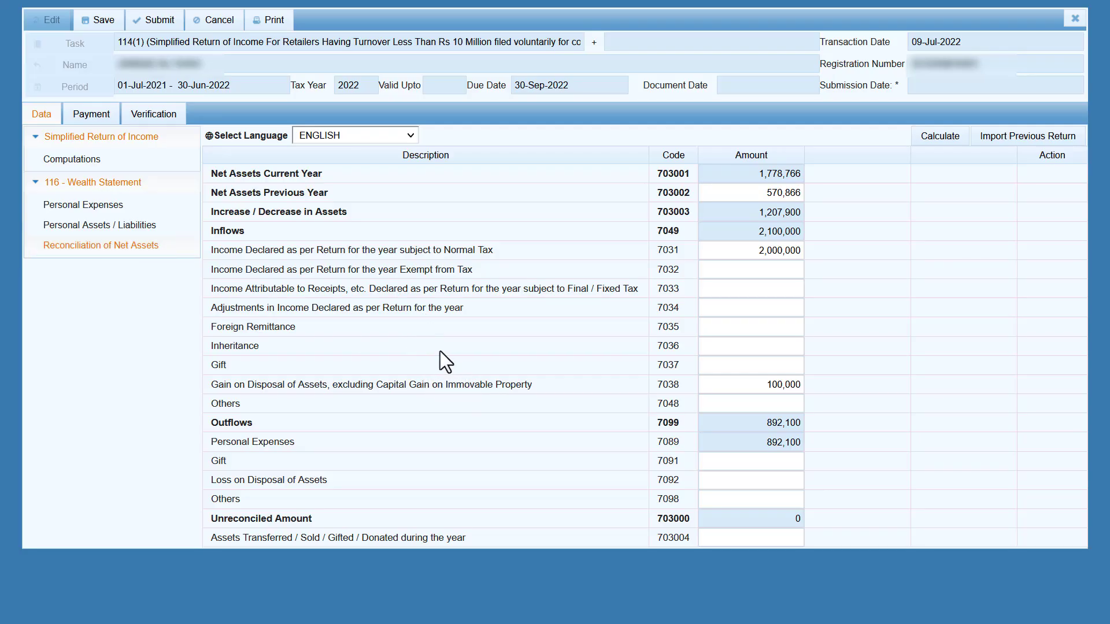
click(81, 162)
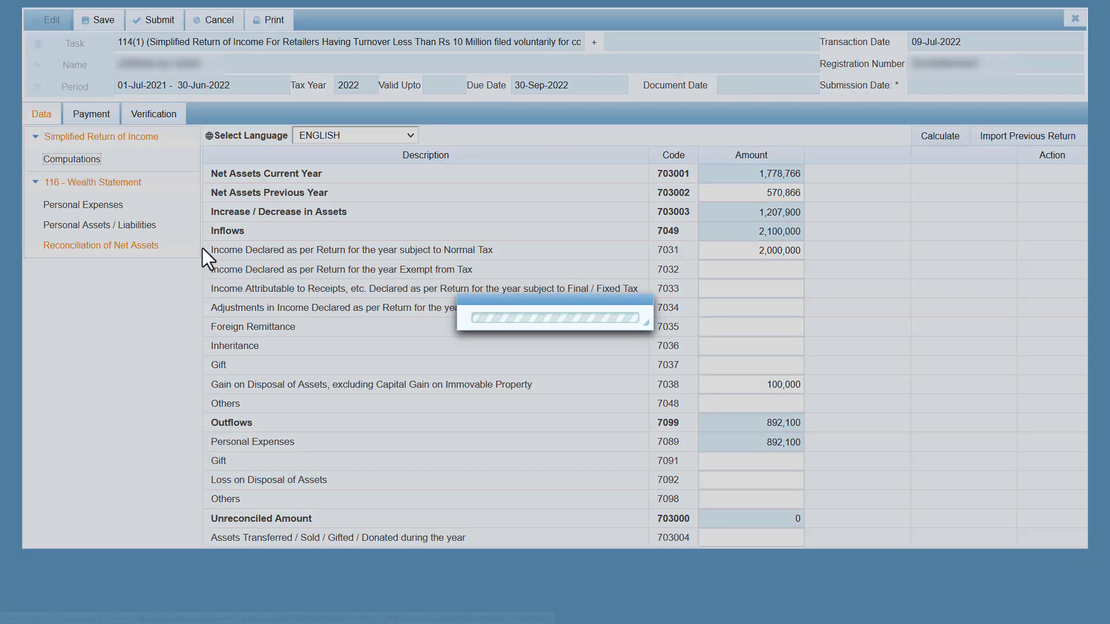